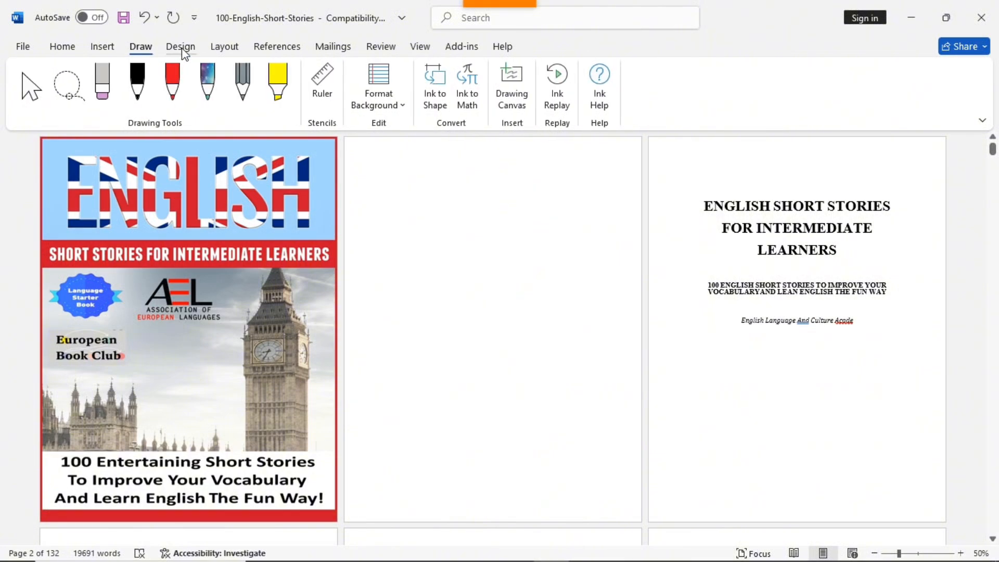
left_click(184, 49)
left_click(217, 49)
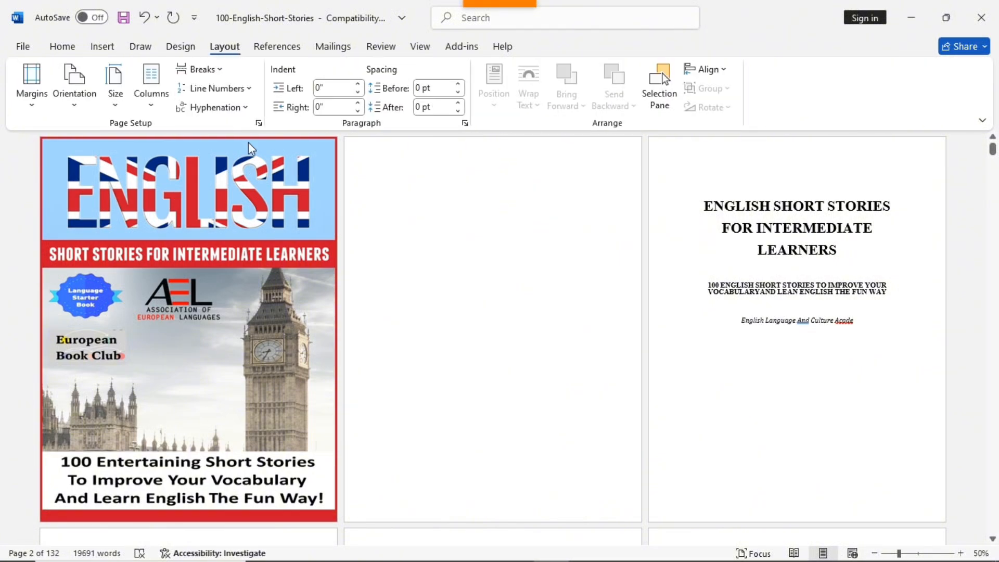
left_click(223, 21)
left_click(194, 41)
left_click(281, 50)
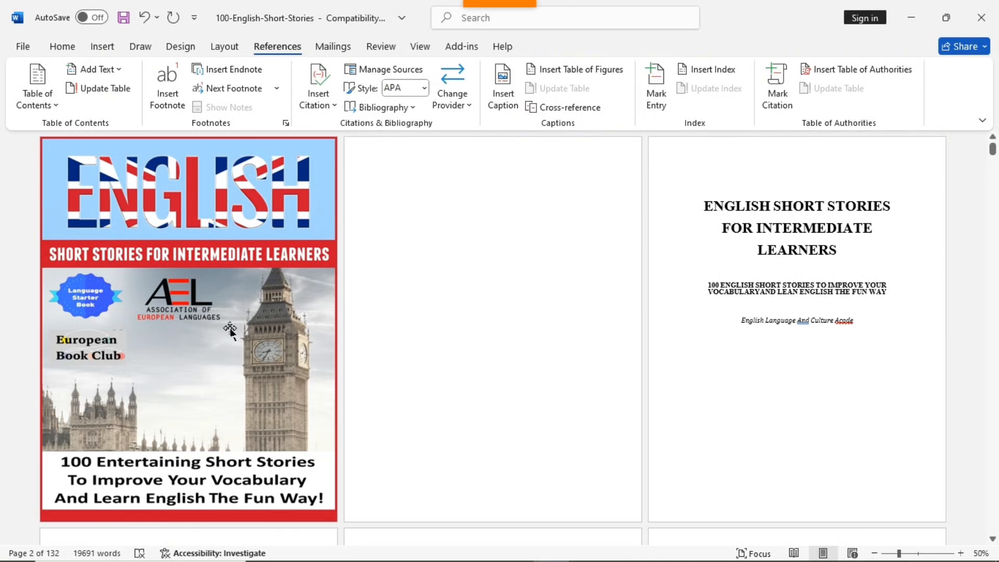
Look through the book's opening pages from the cover to the "Learning English Short Stories" page for a place for the contents
scroll(793, 333, "down", 5)
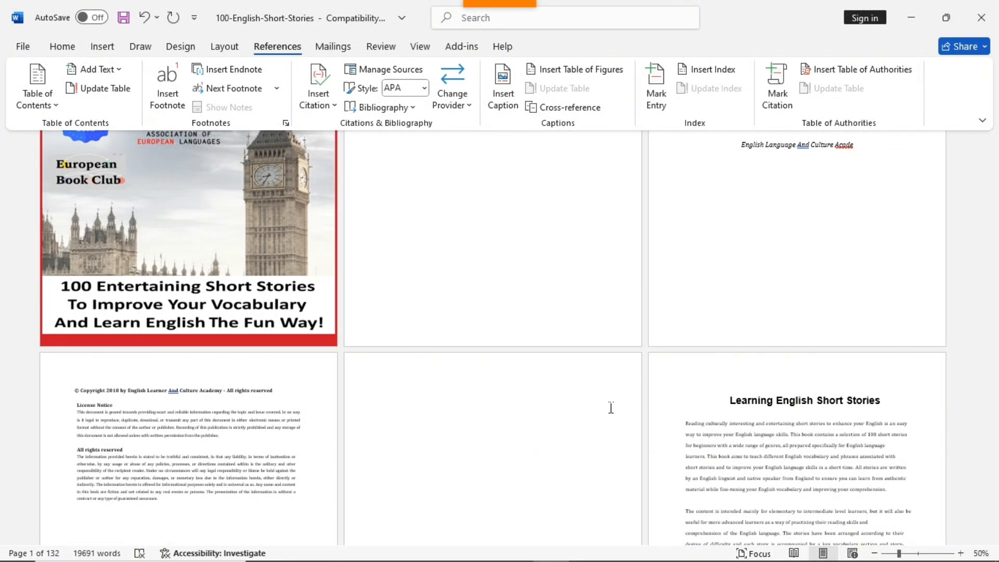
scroll(611, 407, "down", 3)
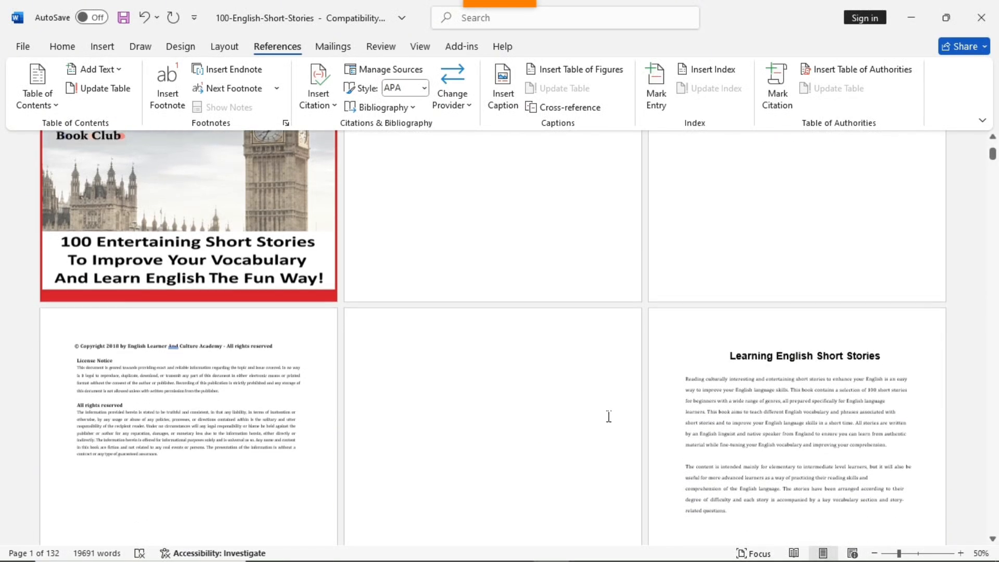
scroll(609, 416, "down", 1)
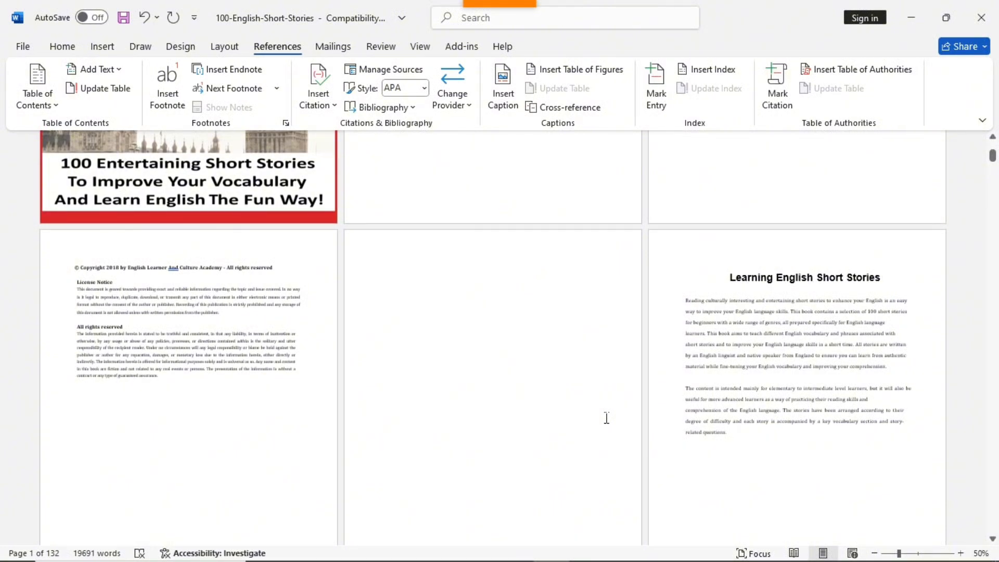
scroll(604, 419, "down", 1)
scroll(602, 420, "up", 6)
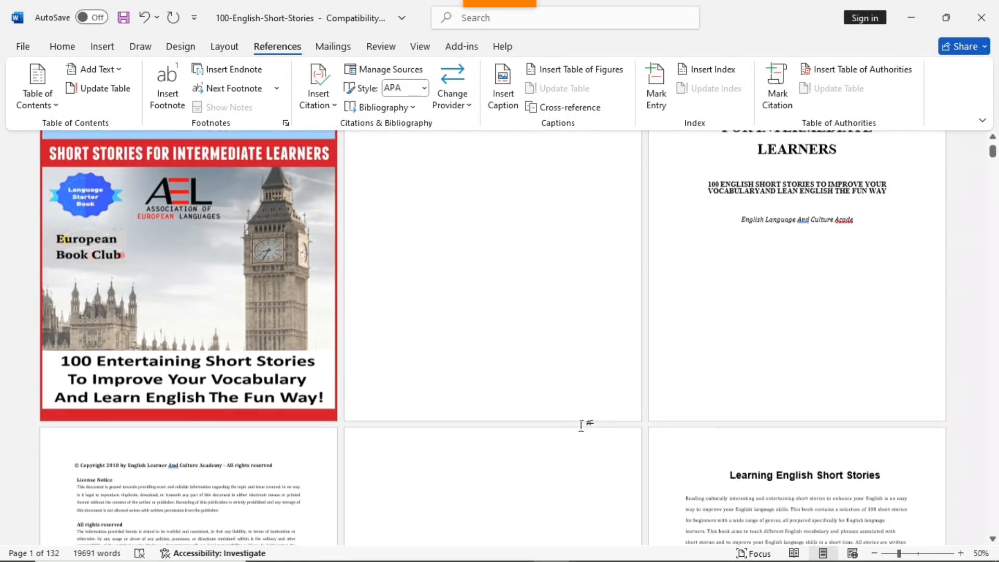
scroll(577, 424, "up", 3)
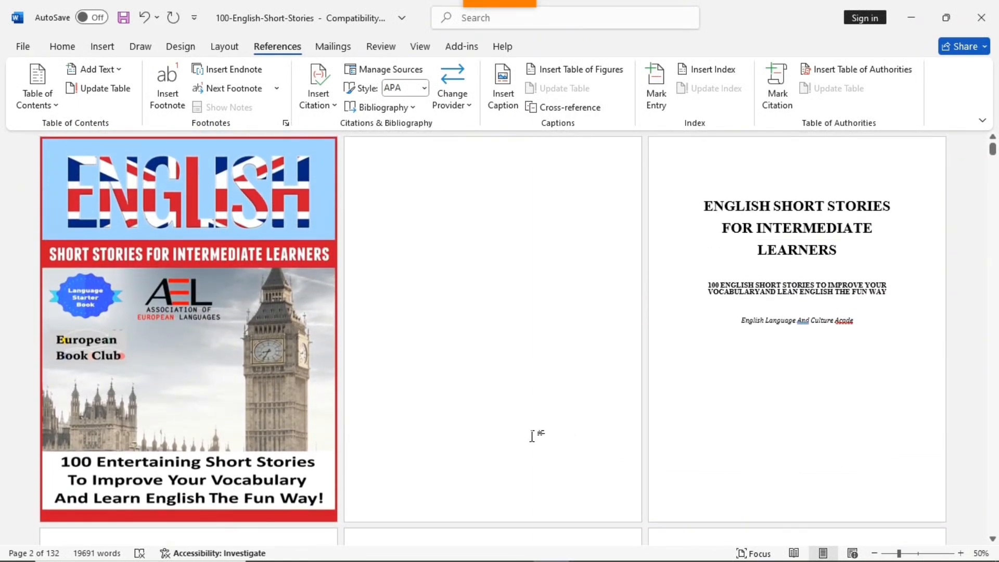
scroll(240, 270, "down", 2)
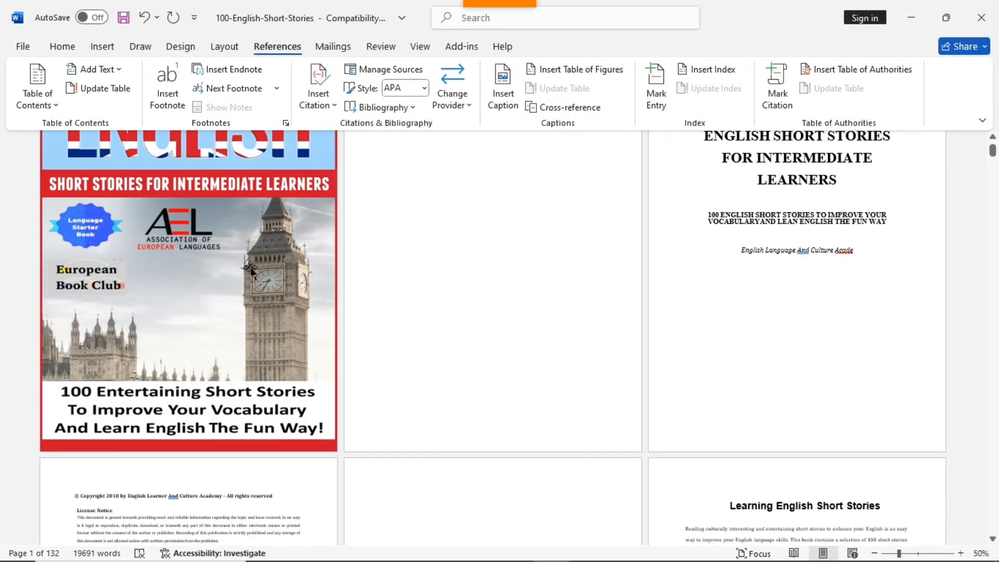
scroll(640, 267, "down", 5)
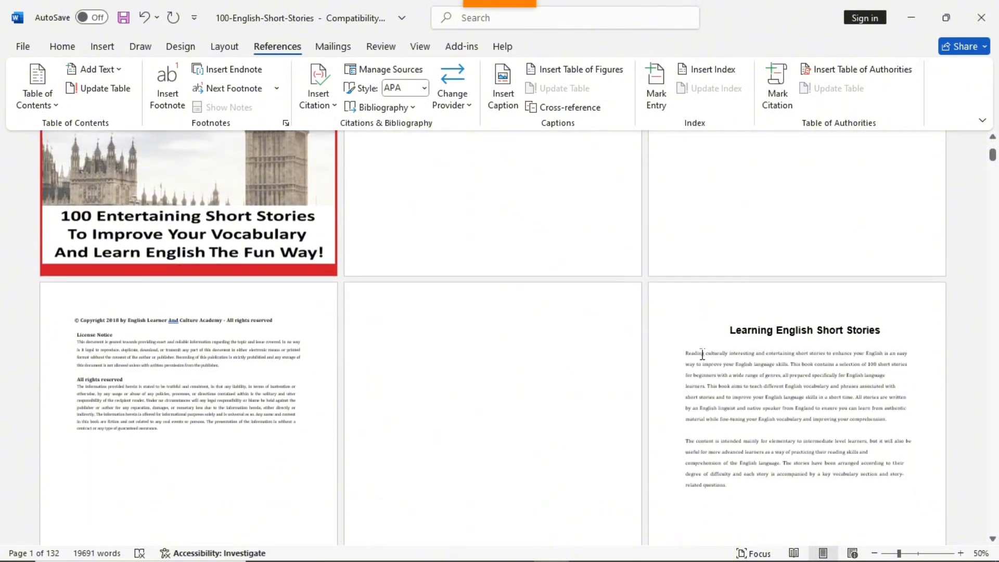
scroll(508, 296, "down", 1)
scroll(499, 311, "up", 2)
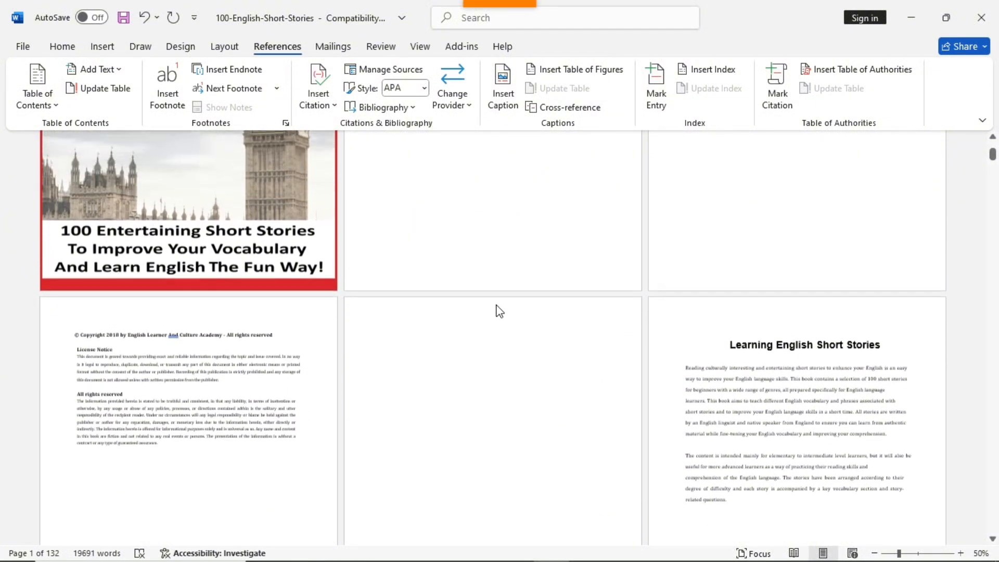
scroll(489, 307, "up", 3)
scroll(480, 310, "down", 5)
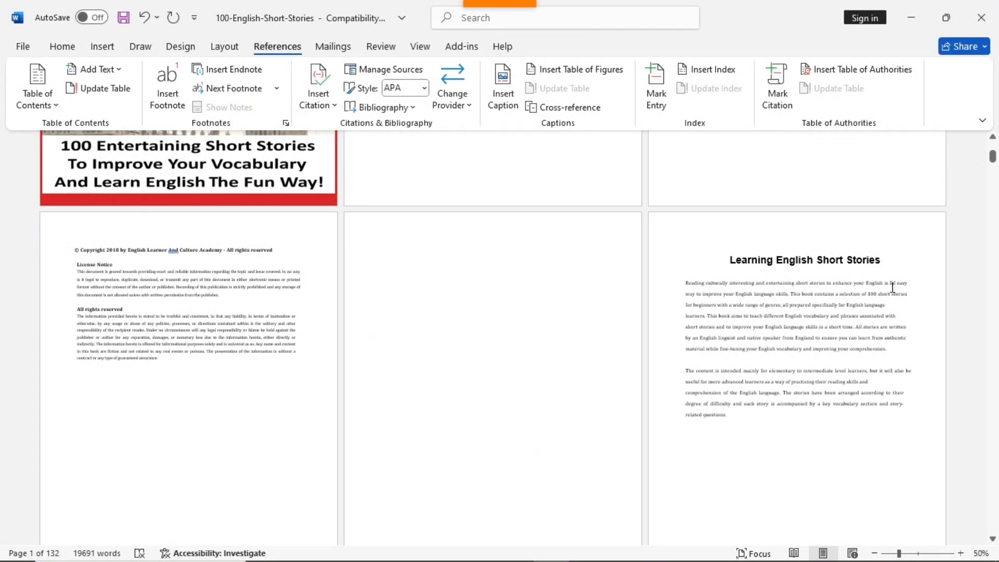
scroll(825, 320, "up", 3)
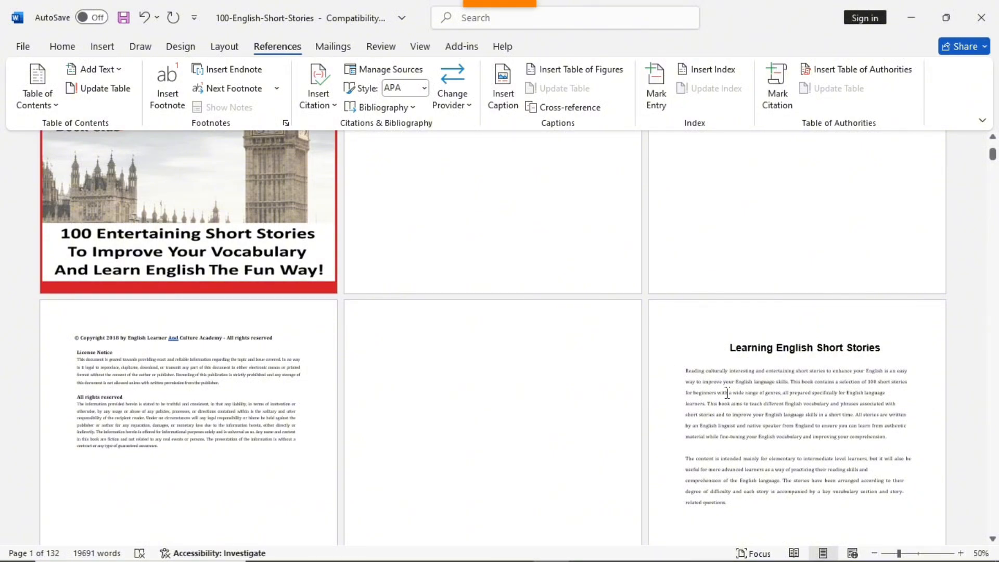
scroll(452, 368, "down", 3)
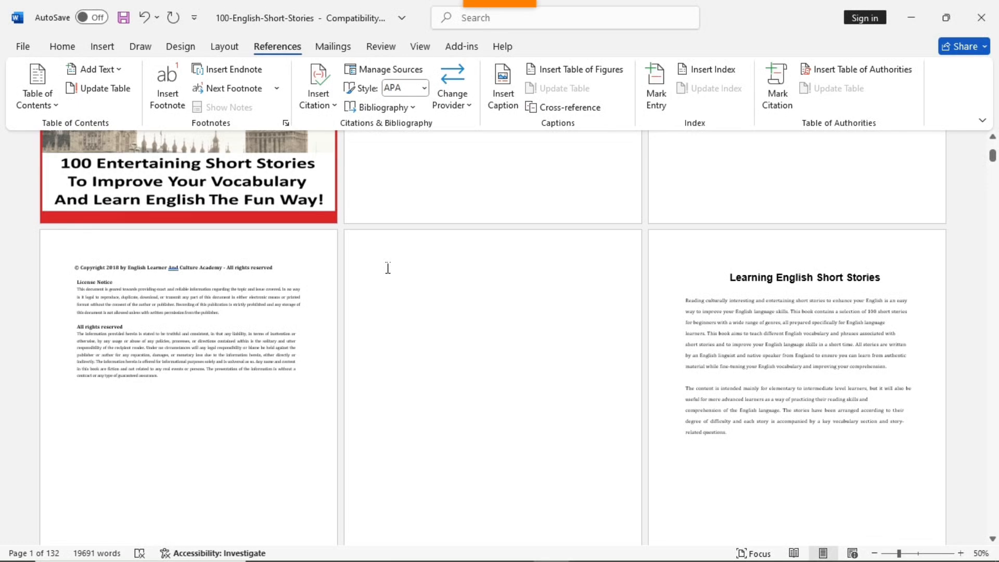
double_click(380, 262)
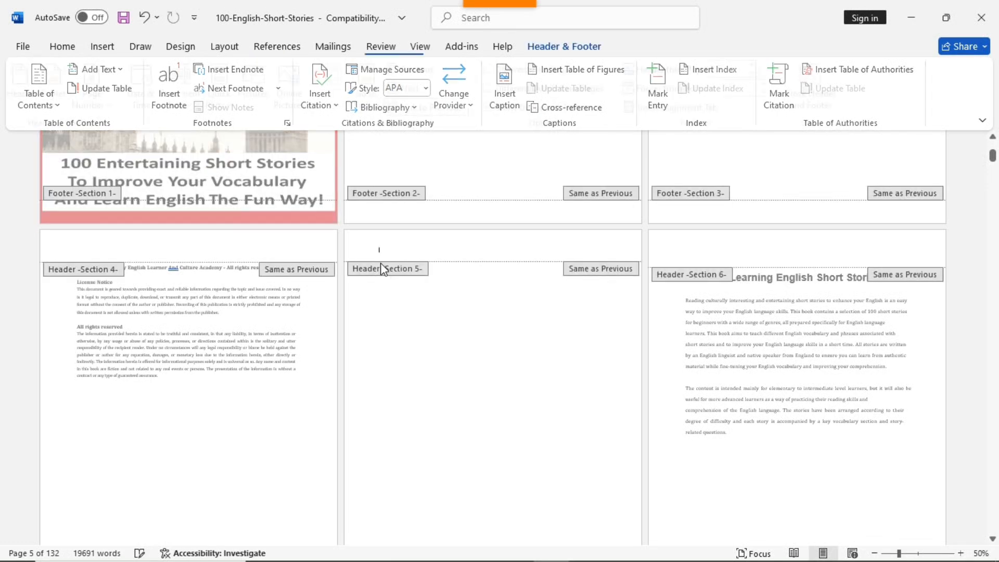
double_click(384, 293)
left_click(616, 458)
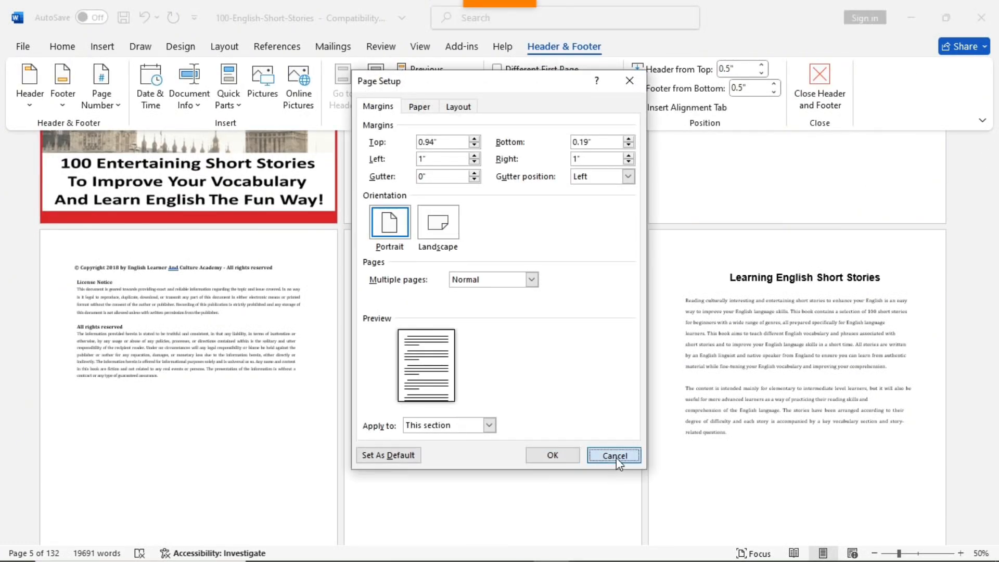
Insert an Automatic Table 1 table of contents on the blank page 5, just after the copyright page
left_click(384, 277)
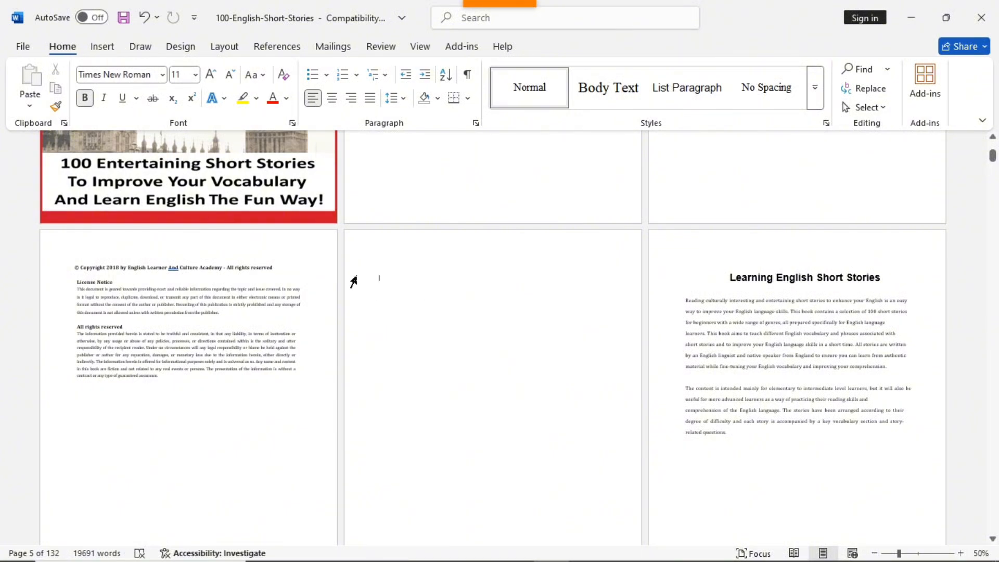
left_click(285, 48)
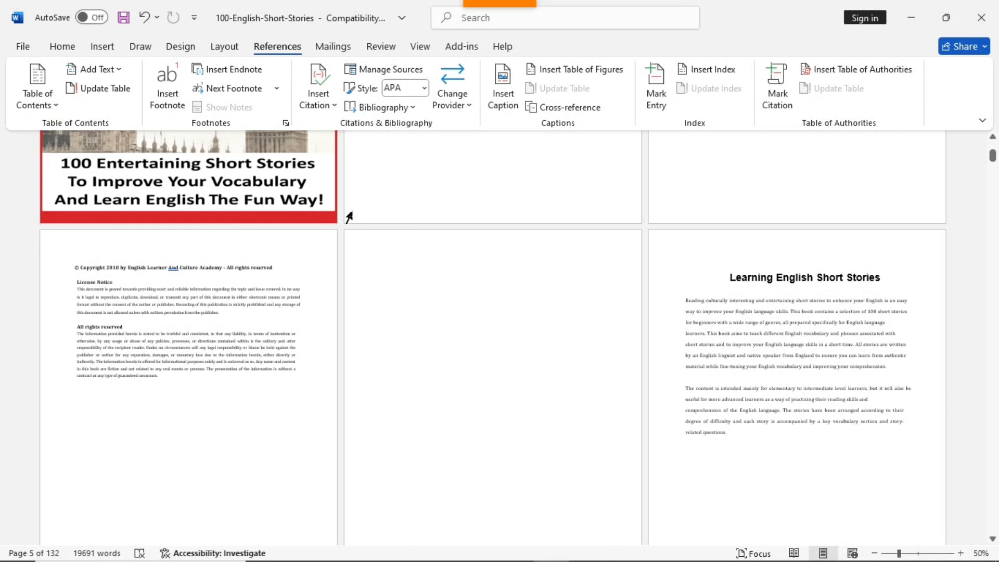
left_click(52, 105)
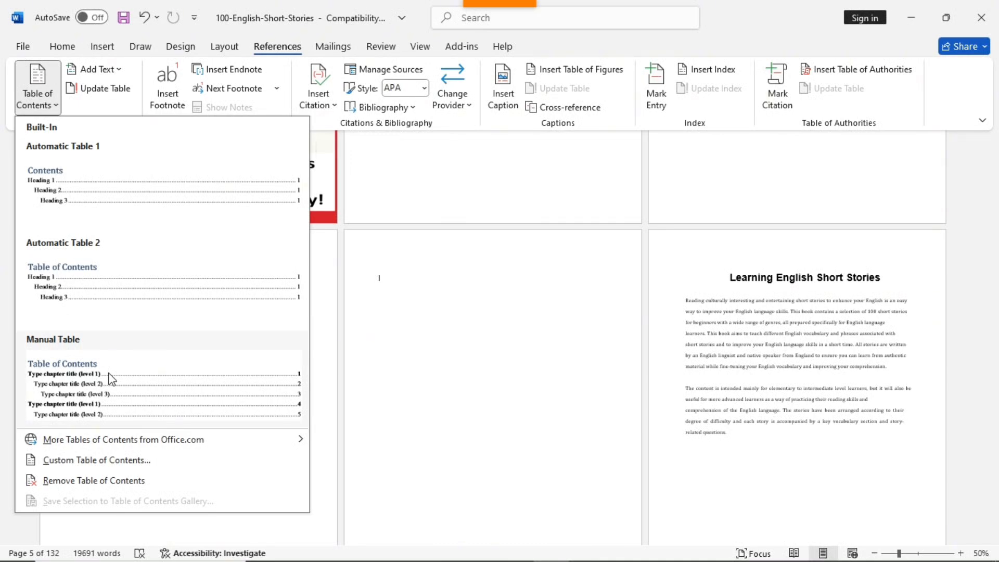
mouse_move(102, 444)
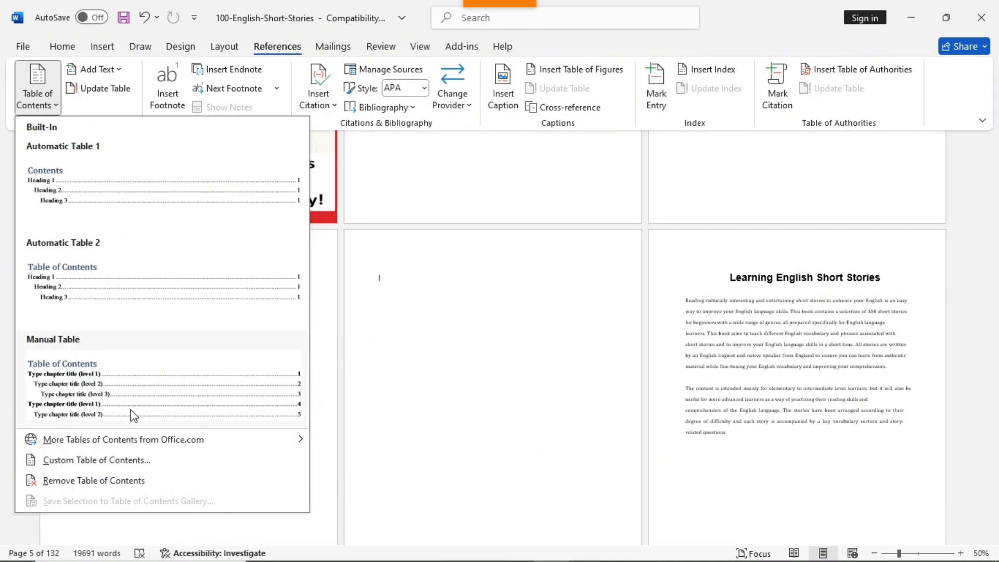
left_click(90, 176)
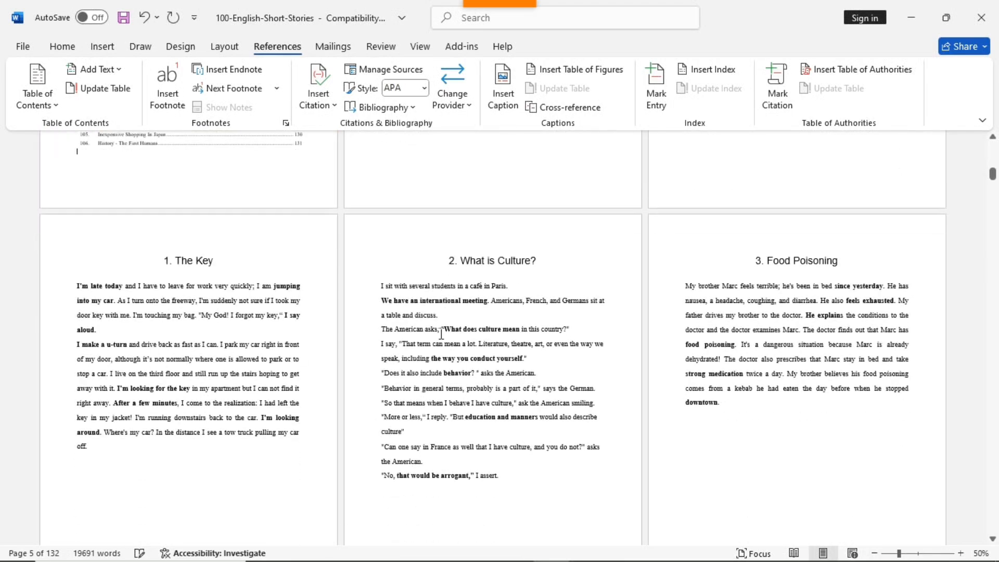
Examine the inserted table of contents across its pages, checking the story titles and page numbers up close
scroll(405, 336, "up", 10)
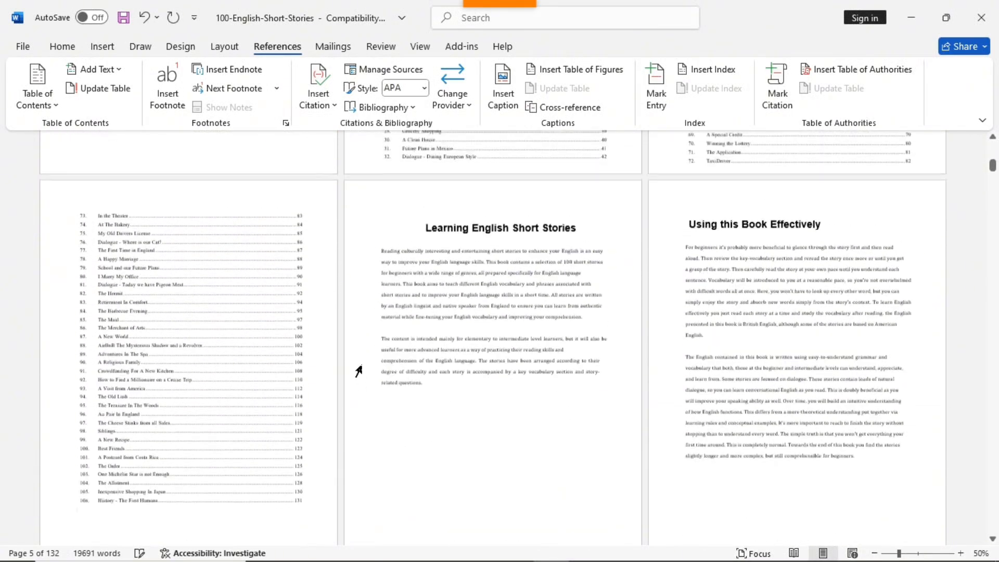
scroll(339, 385, "up", 3)
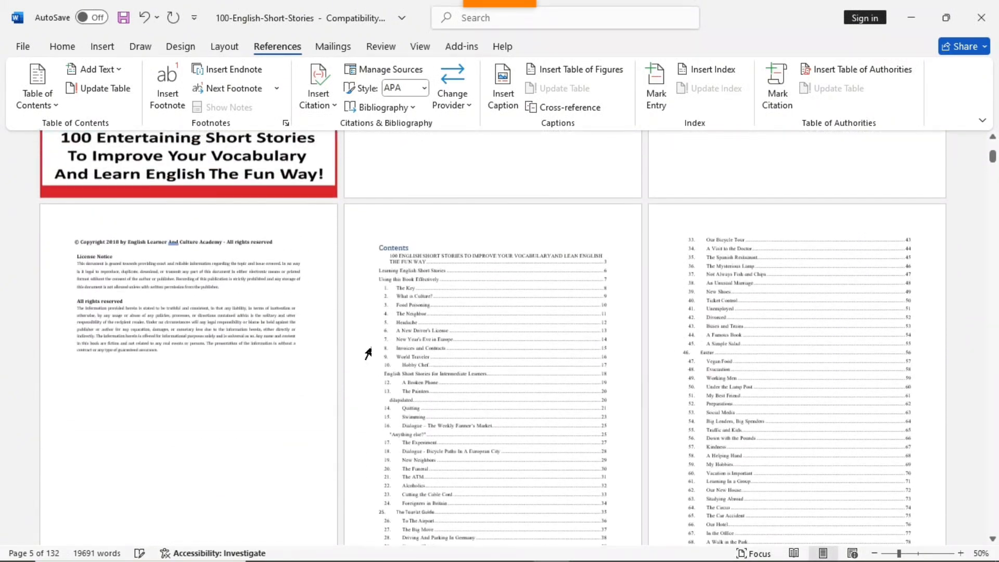
left_click(384, 250)
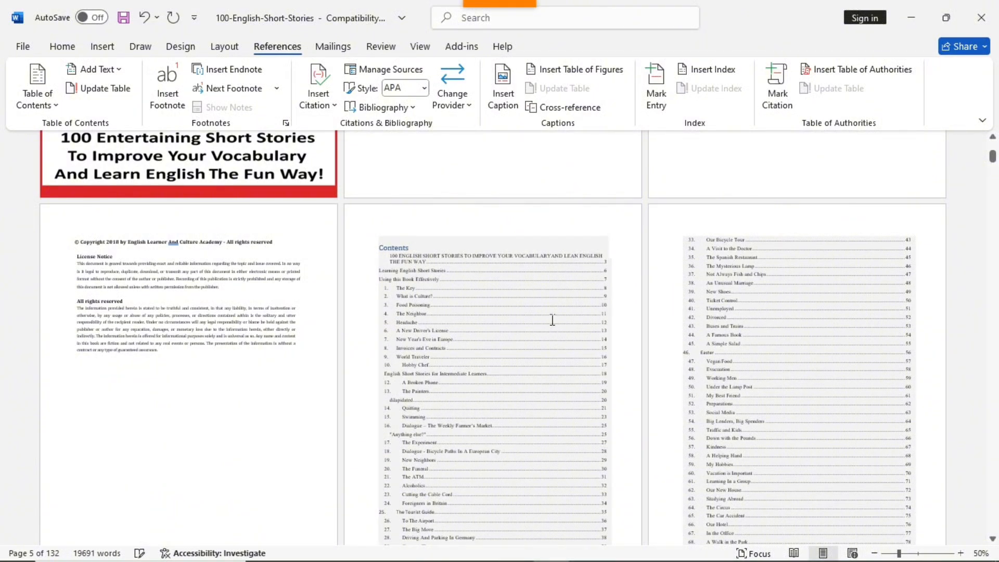
scroll(605, 274, "down", 1)
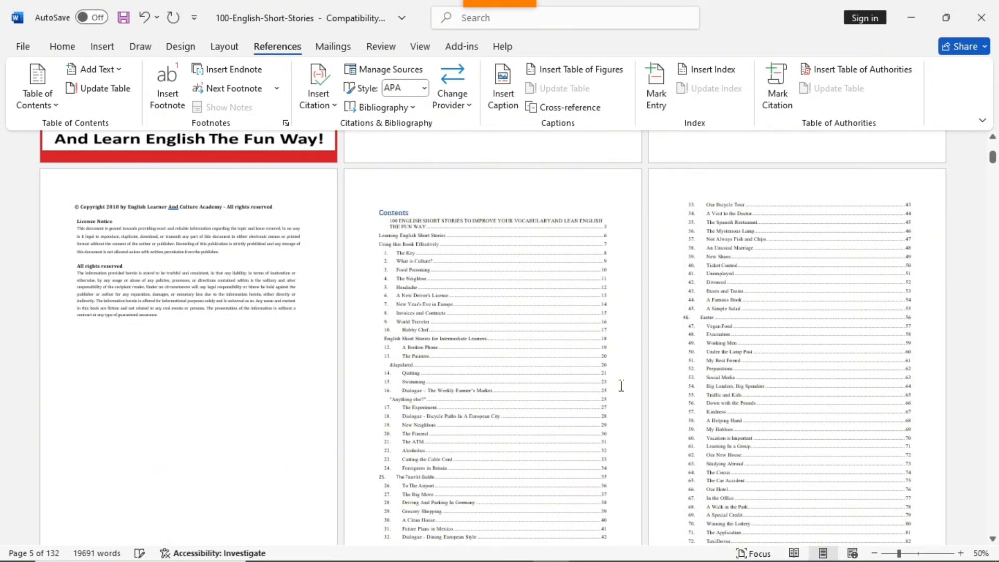
scroll(621, 386, "down", 5)
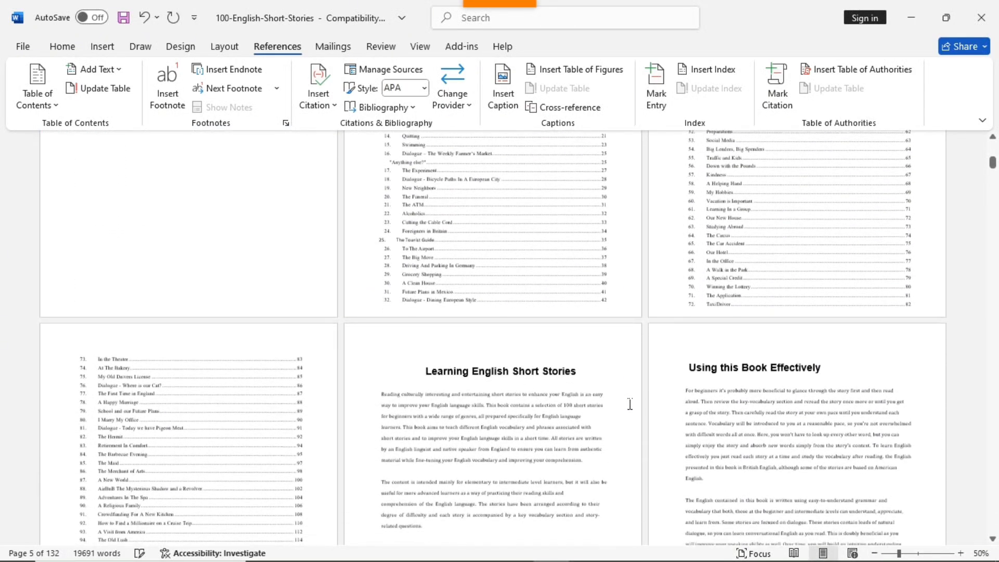
scroll(629, 404, "down", 2)
scroll(625, 388, "down", 1)
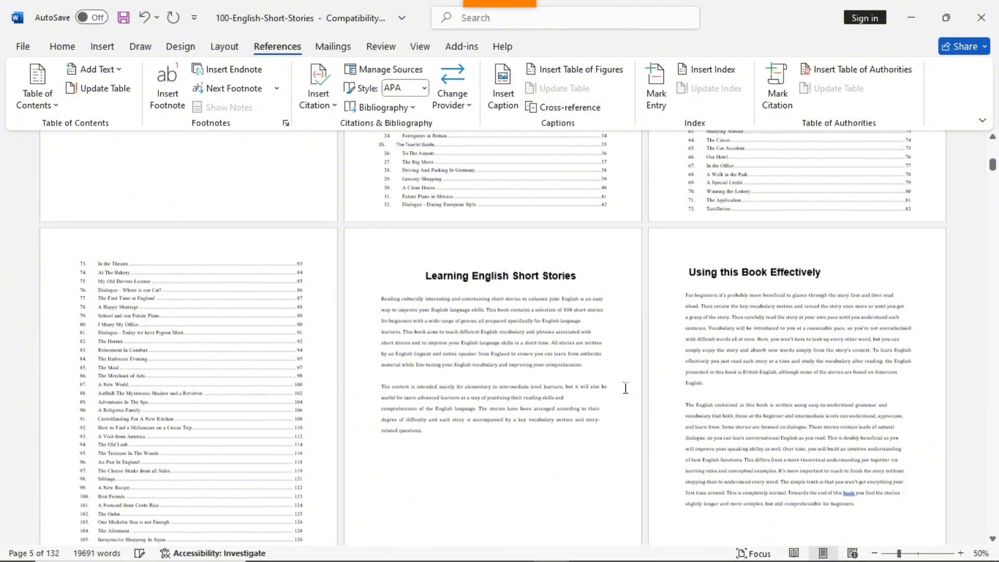
scroll(625, 388, "up", 3)
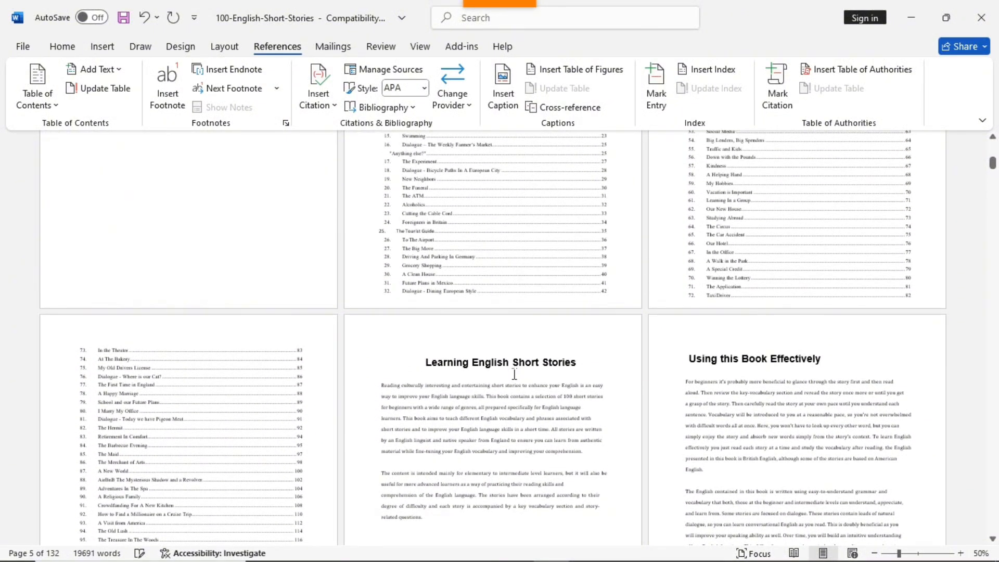
scroll(561, 373, "up", 5)
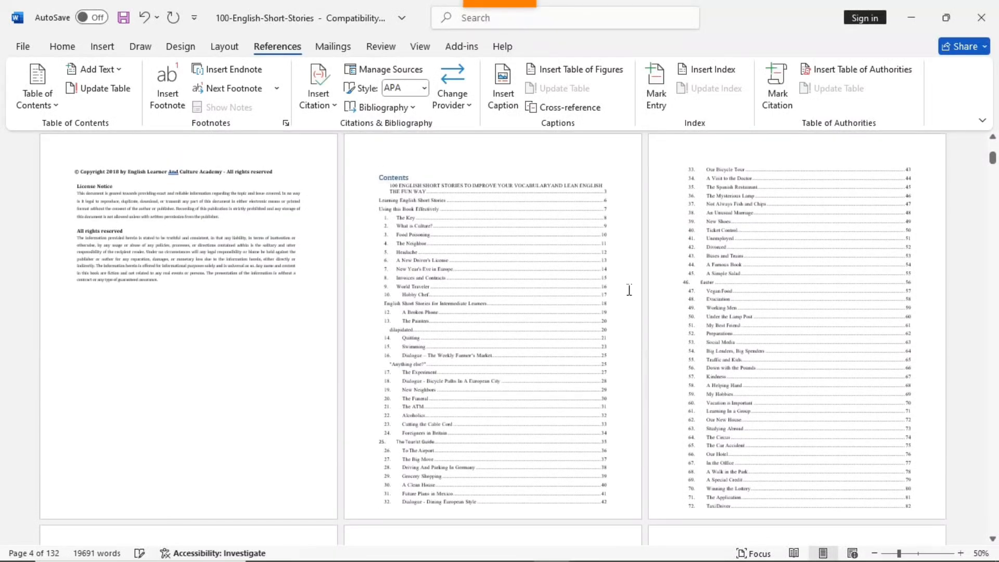
left_click(629, 289)
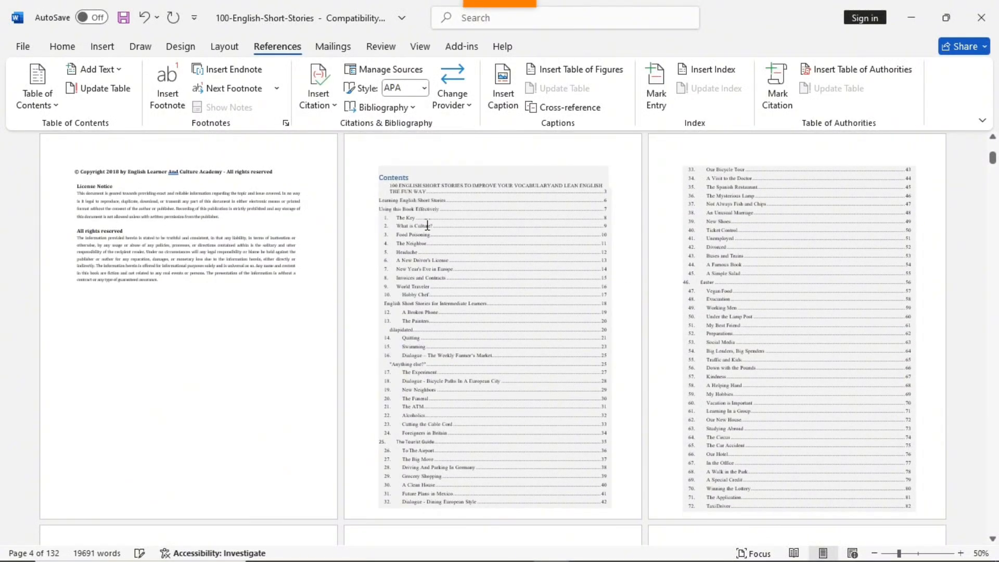
scroll(500, 253, "up", 4, "ctrl")
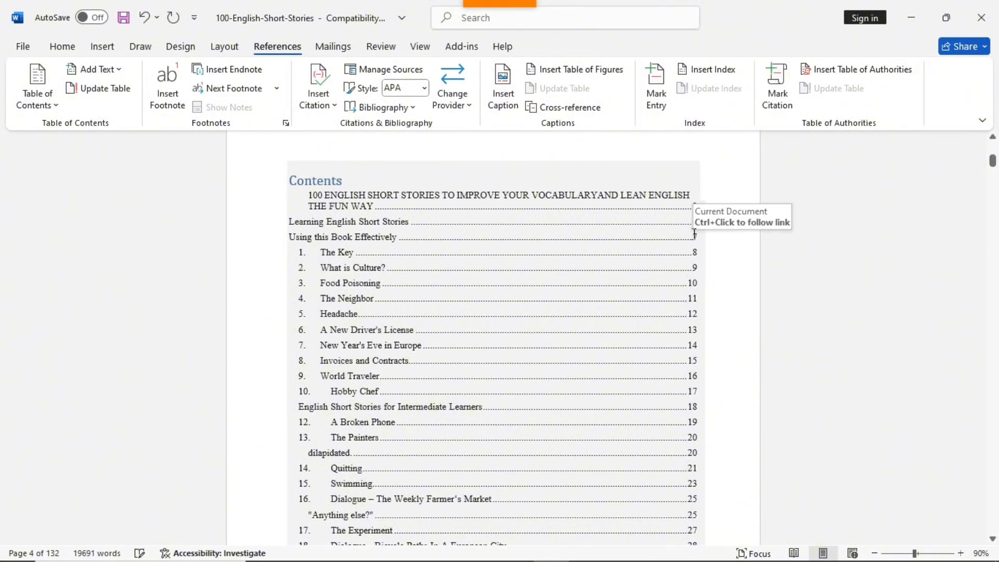
scroll(713, 221, "up", 2)
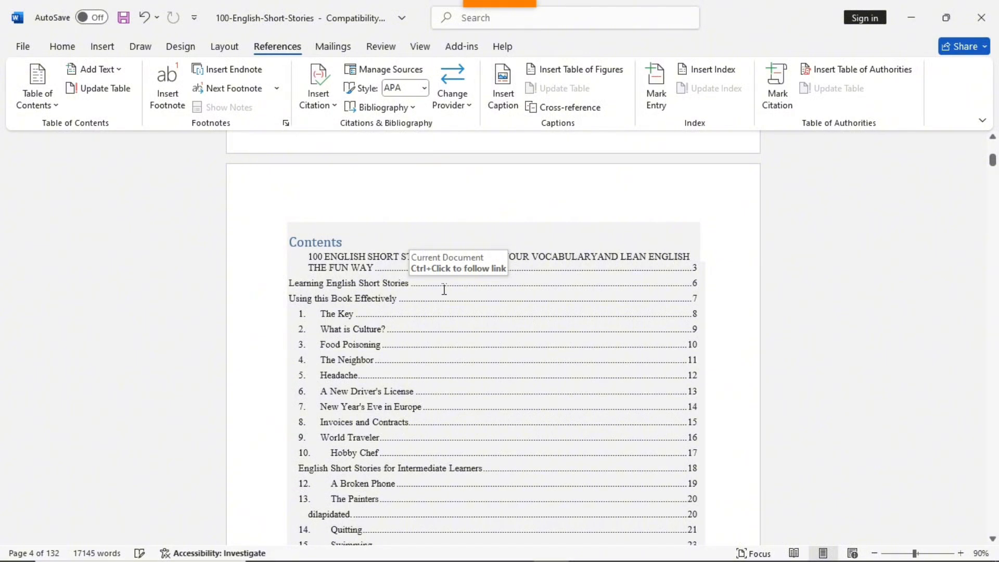
Add Plain Number 3 page numbers in the upper-right header throughout the document and finish editing the header
left_click(111, 49)
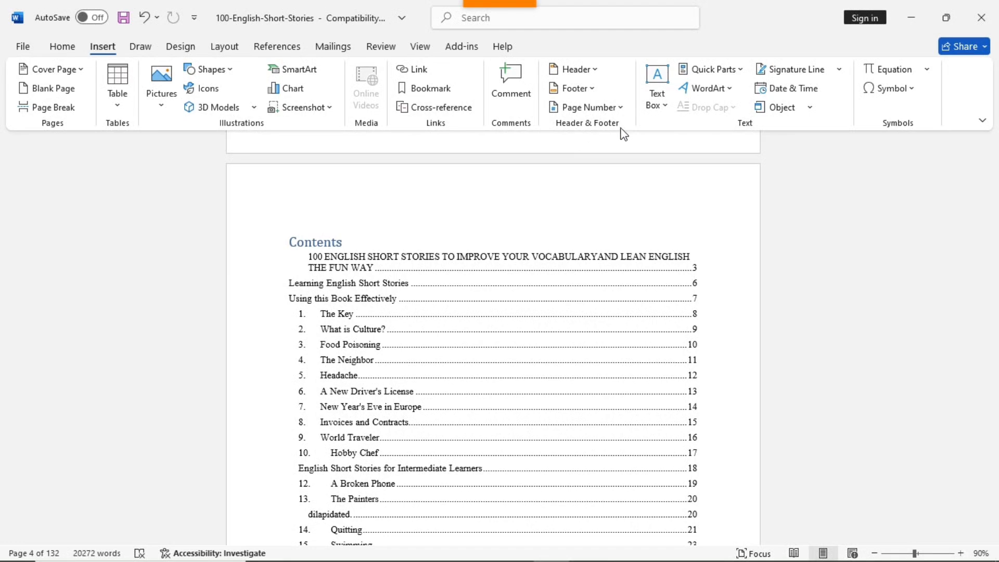
left_click(624, 107)
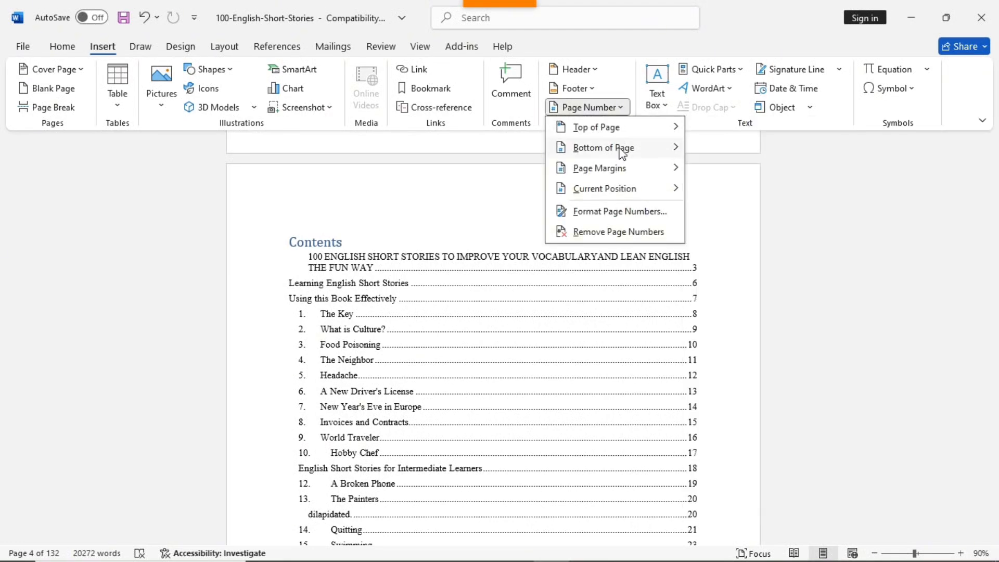
mouse_move(622, 153)
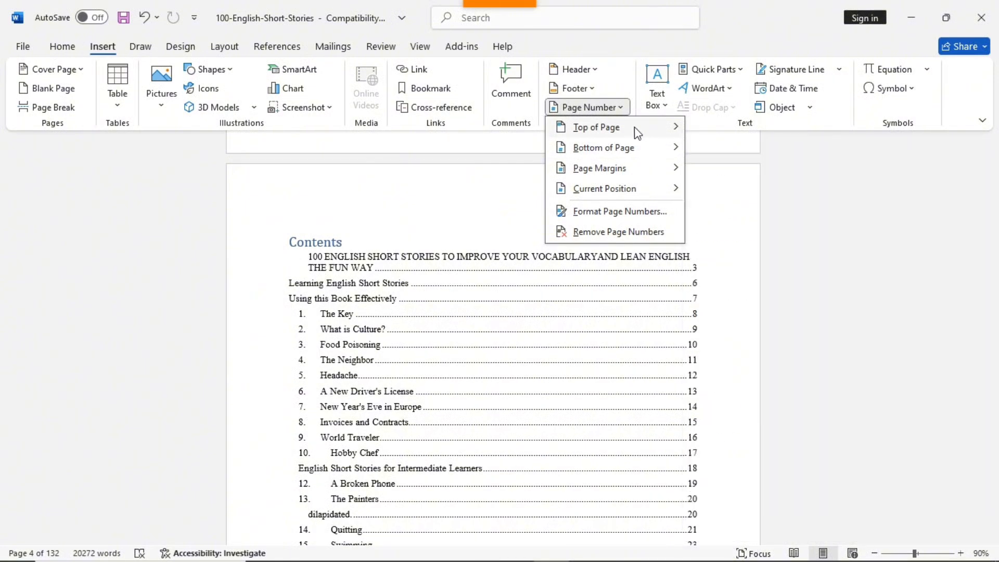
mouse_move(646, 133)
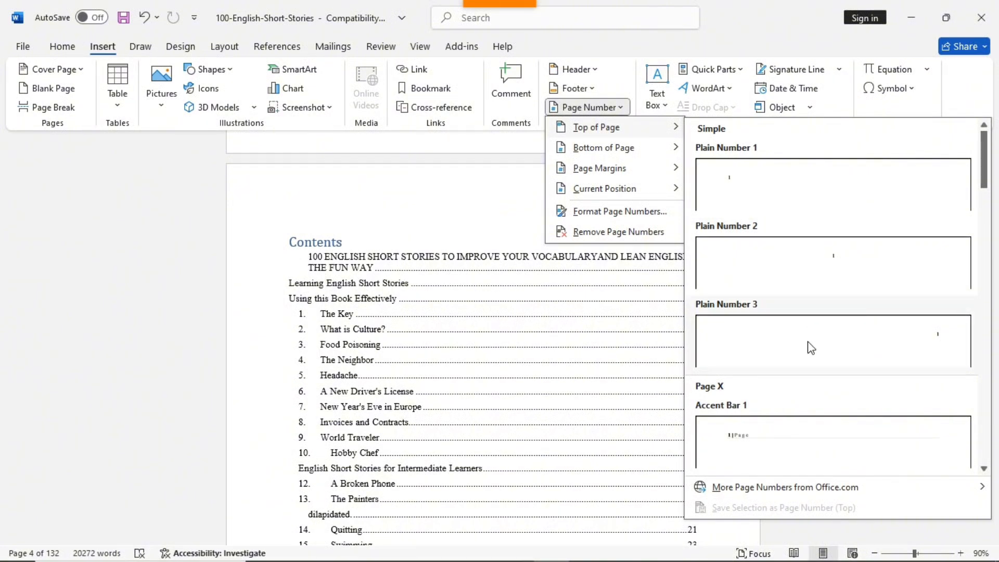
left_click(876, 340)
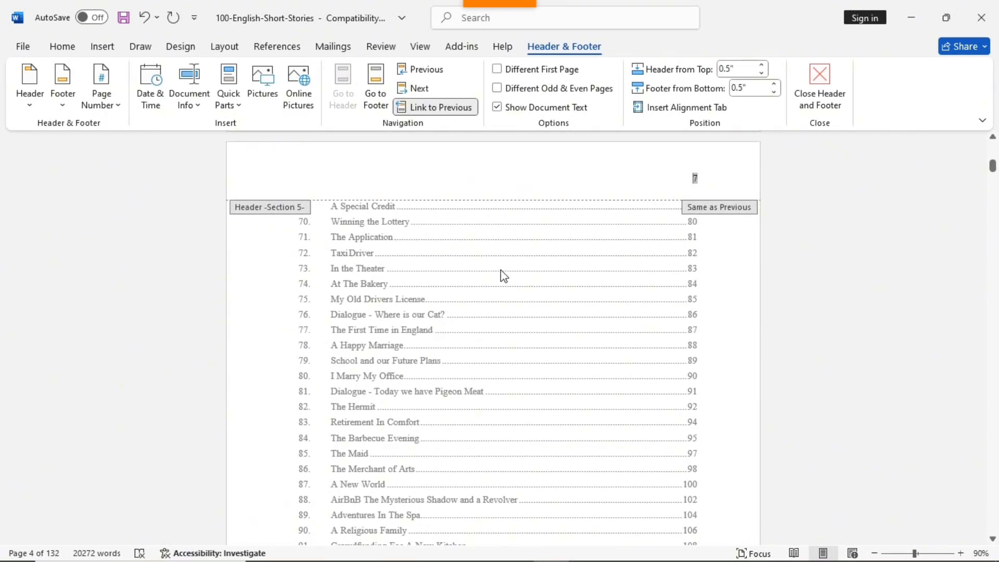
scroll(671, 297, "down", 10)
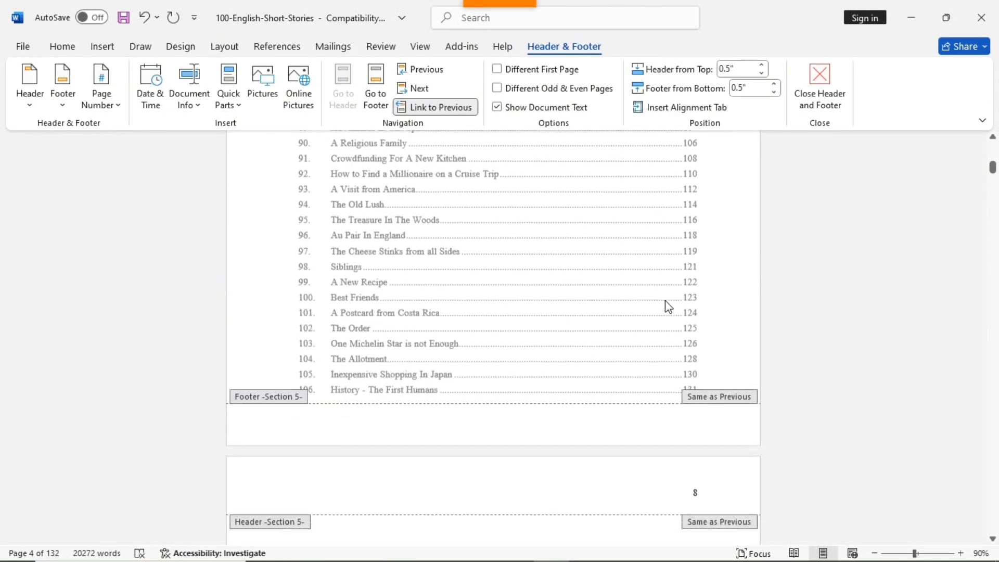
scroll(598, 385, "down", 4)
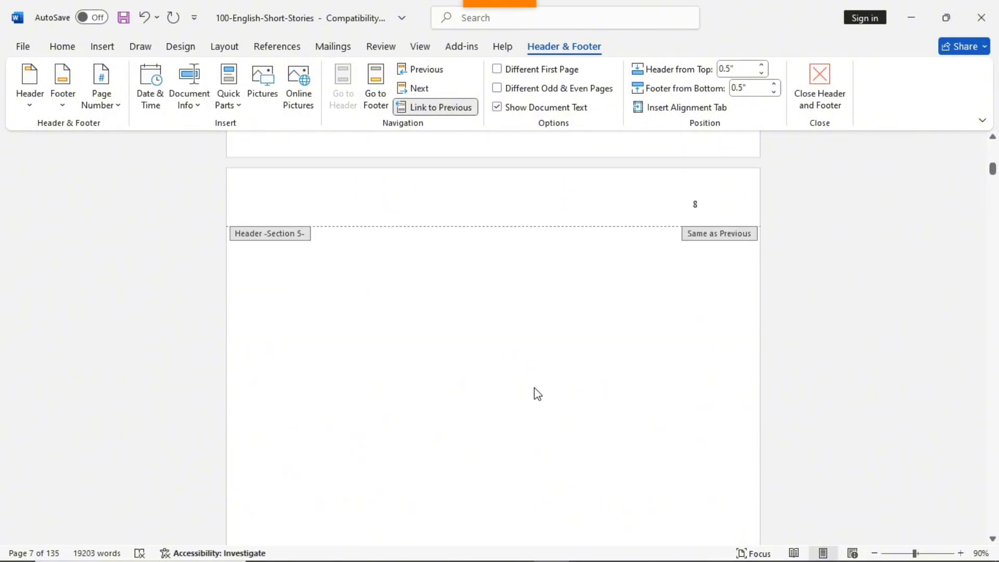
double_click(537, 394)
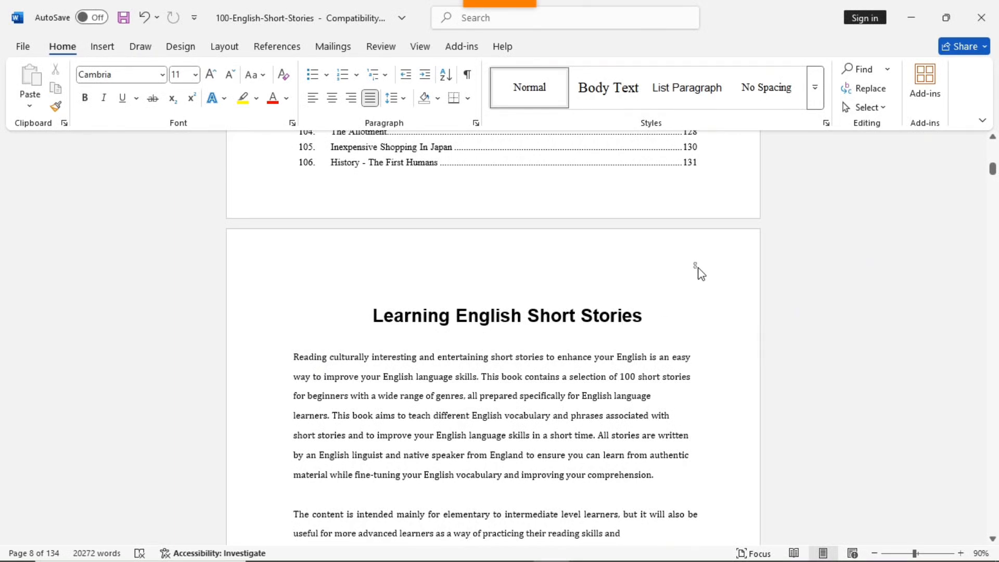
Compare the page numbers listed in the table of contents with the page number on the "Learning English Short Stories" page
scroll(695, 272, "up", 12)
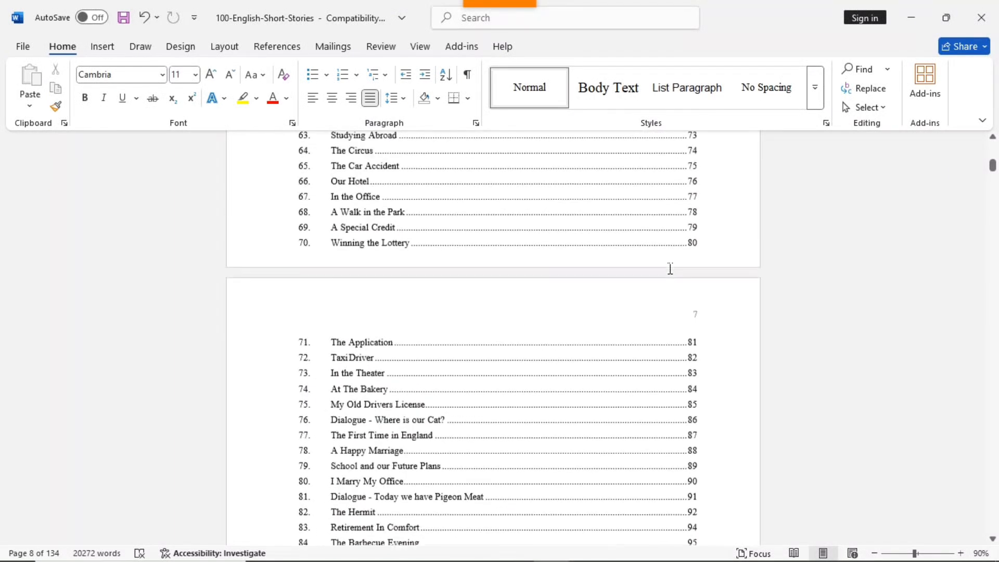
scroll(670, 269, "up", 11)
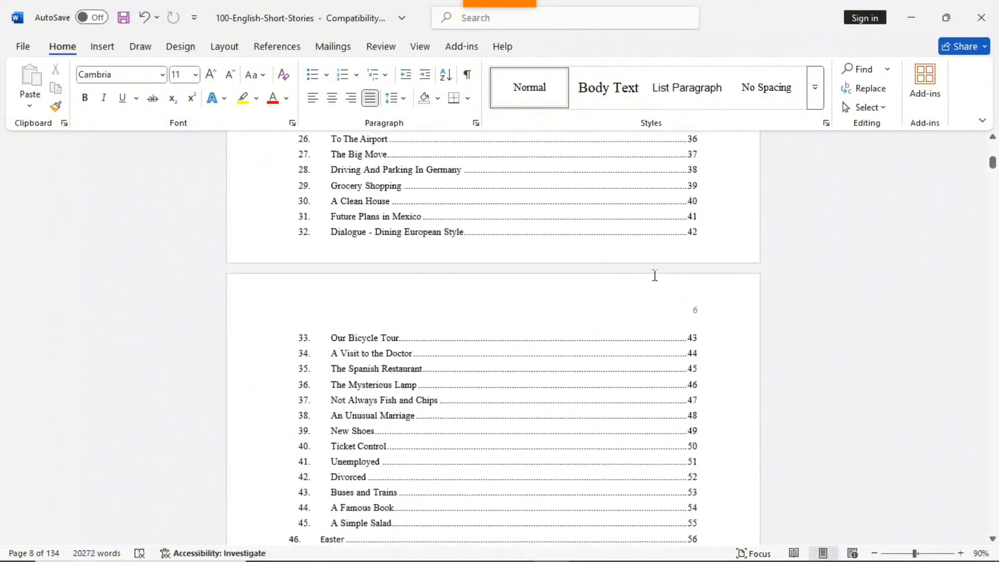
scroll(655, 276, "up", 10)
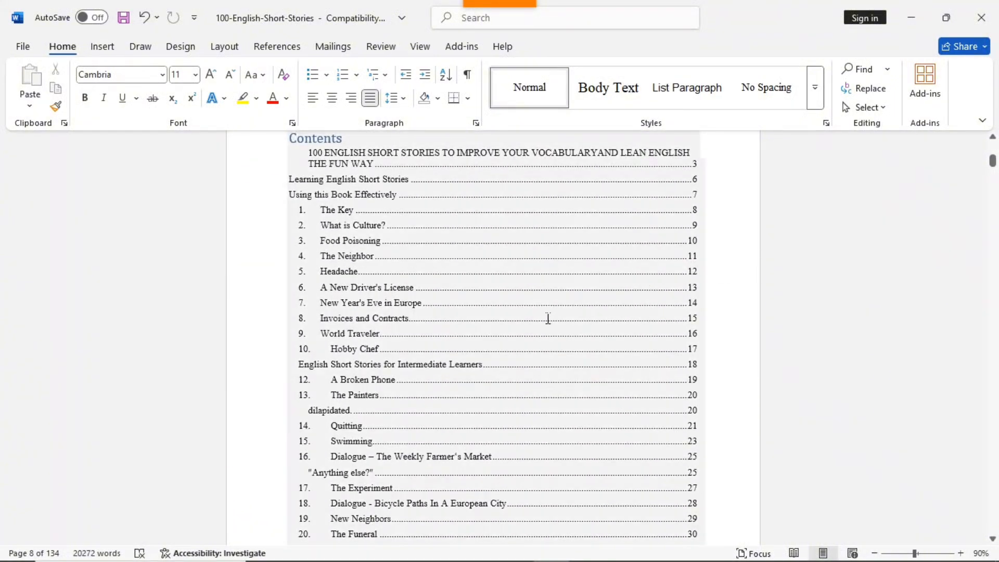
scroll(520, 307, "up", 2)
left_click(337, 332, "ctrl")
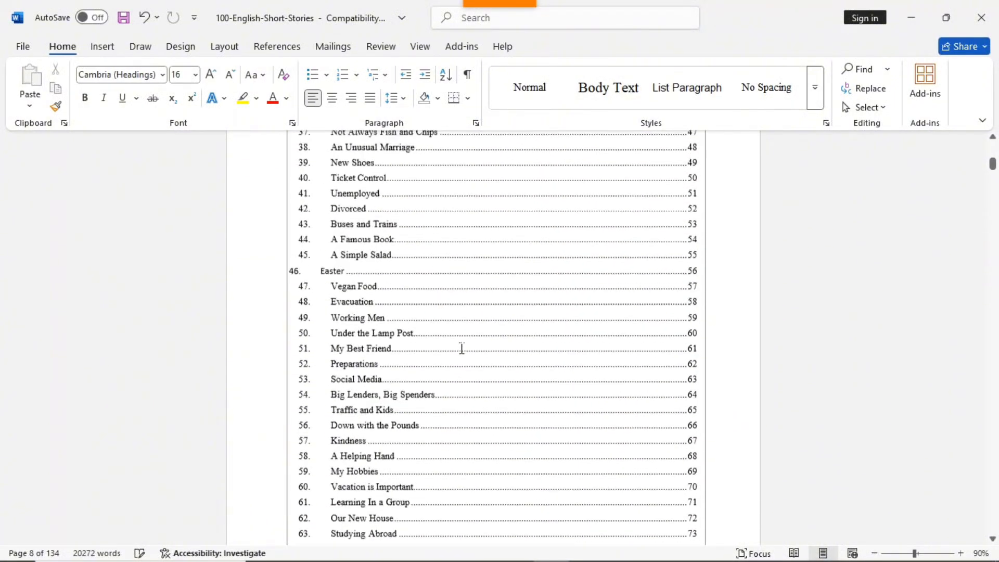
scroll(457, 349, "up", 8)
scroll(456, 348, "down", 11)
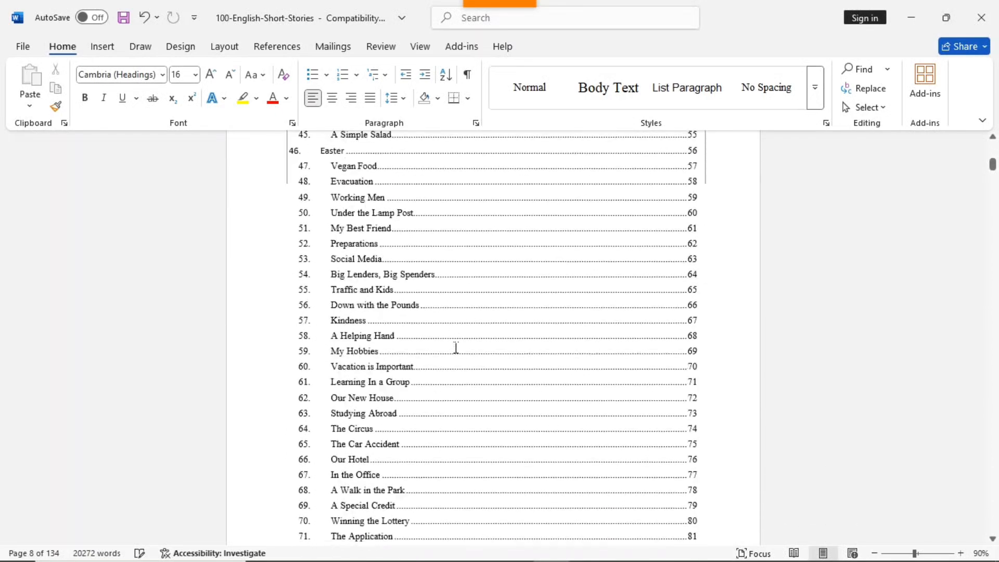
scroll(456, 347, "down", 10)
scroll(454, 351, "down", 8)
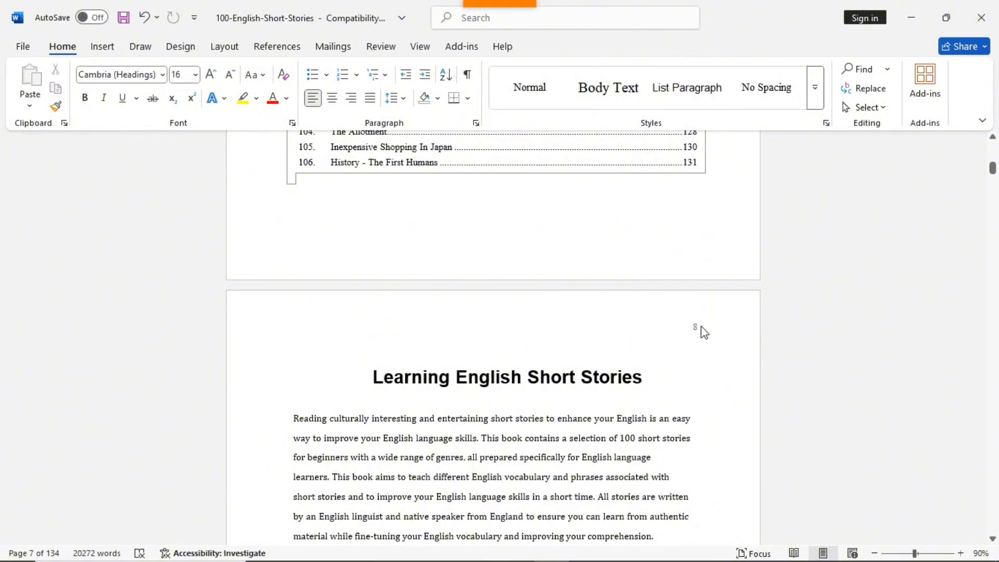
Update the entire table of contents on page 5 so its entries match the document's current page numbers
scroll(619, 371, "up", 12)
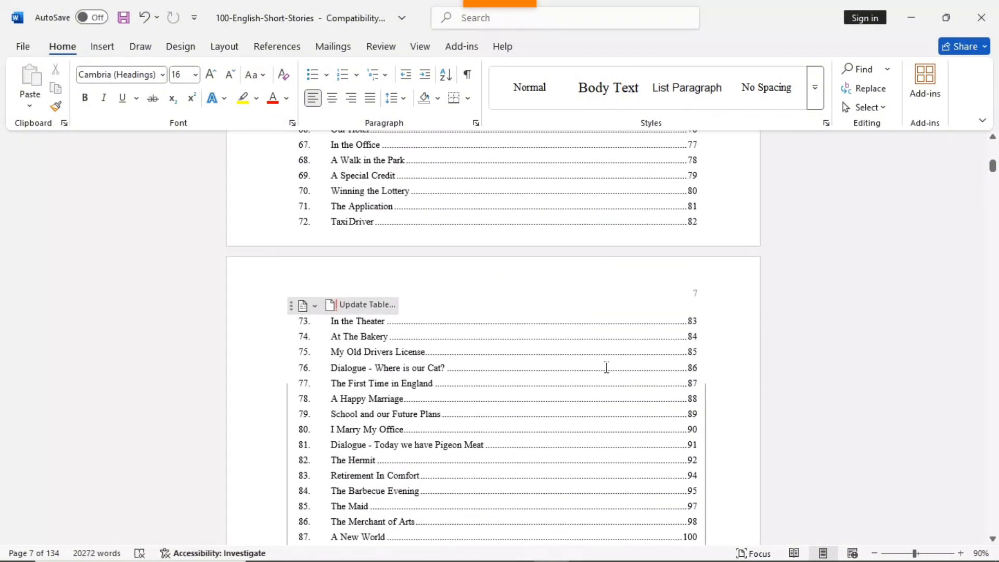
scroll(607, 367, "up", 18)
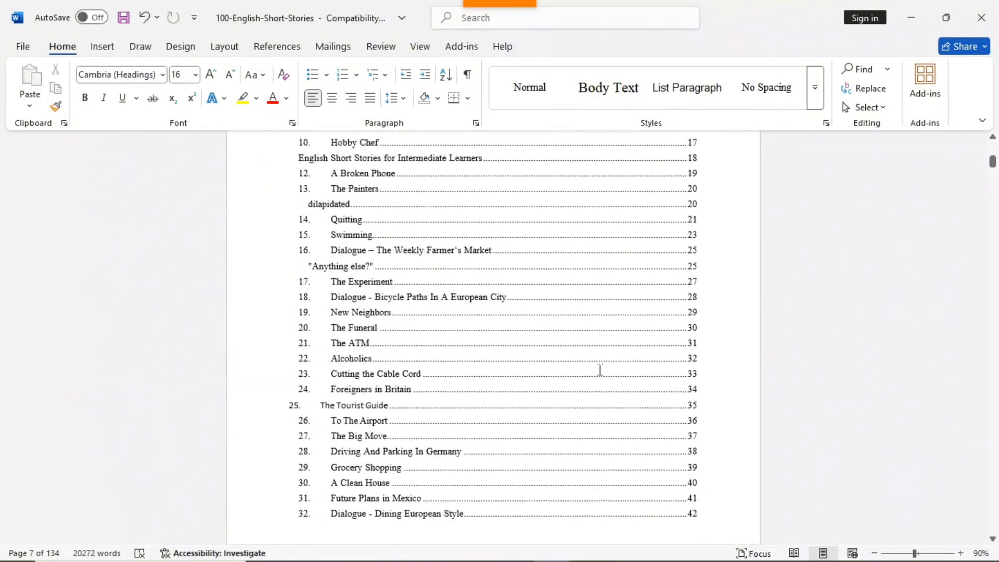
scroll(598, 369, "up", 7)
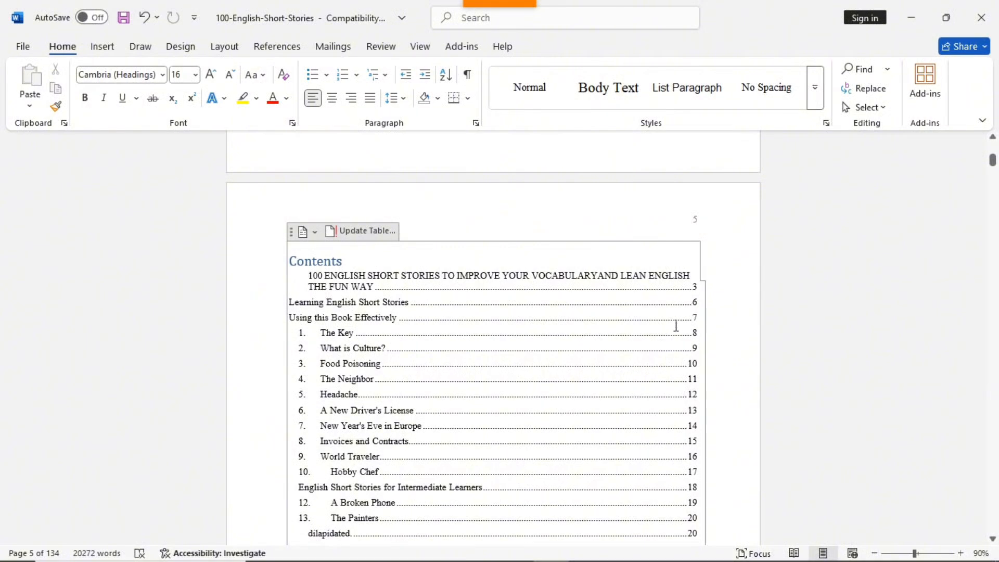
left_click(359, 234)
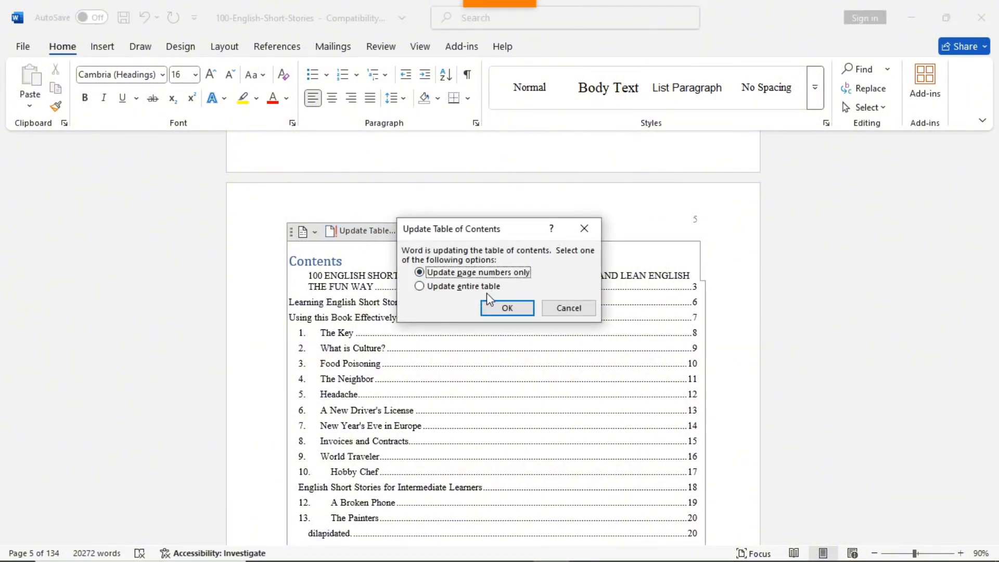
left_click(466, 287)
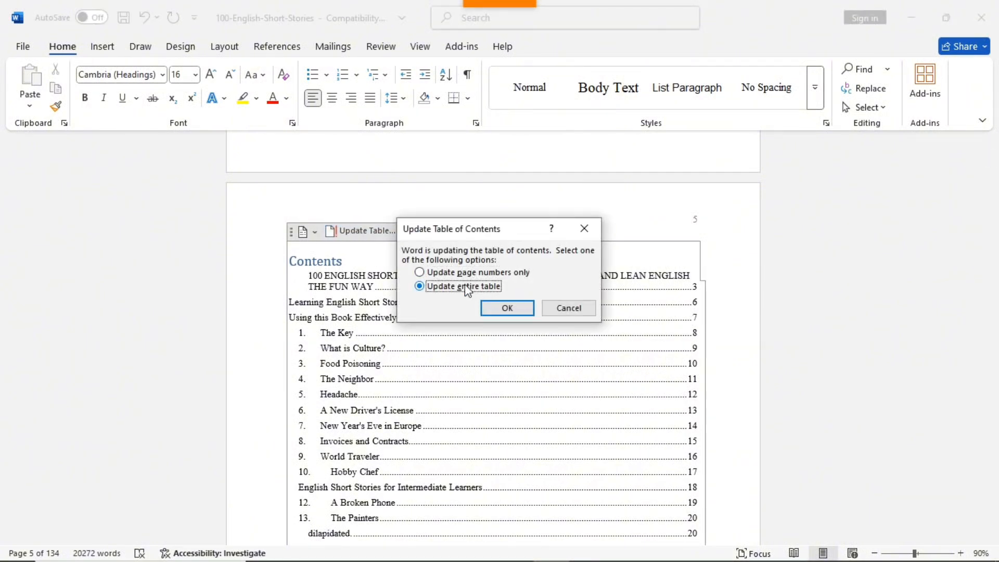
left_click(504, 309)
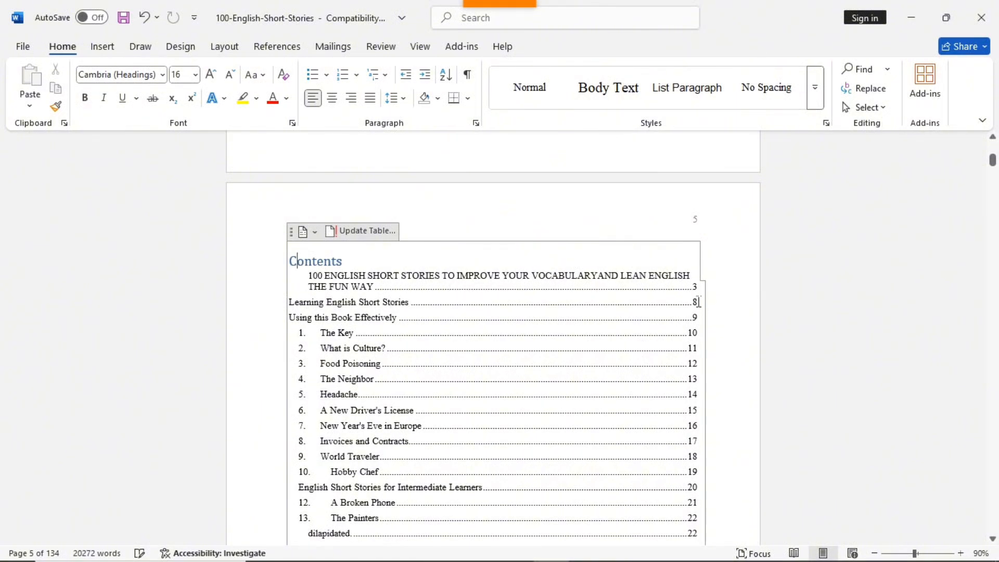
Change the page 8 heading "Learning English Short Stories" to "Learning English Through Short Stories"
scroll(697, 301, "down", 15)
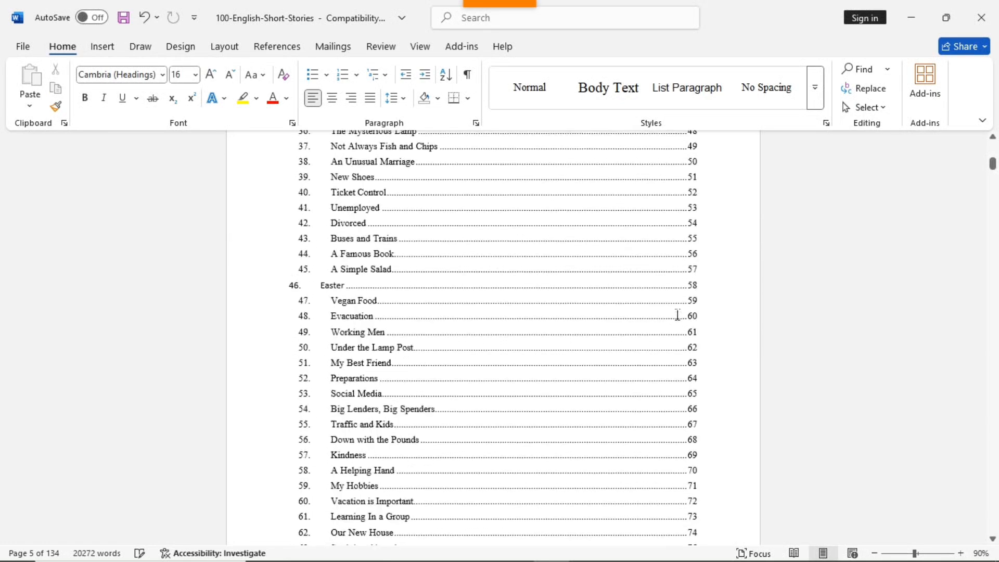
scroll(677, 314, "down", 20)
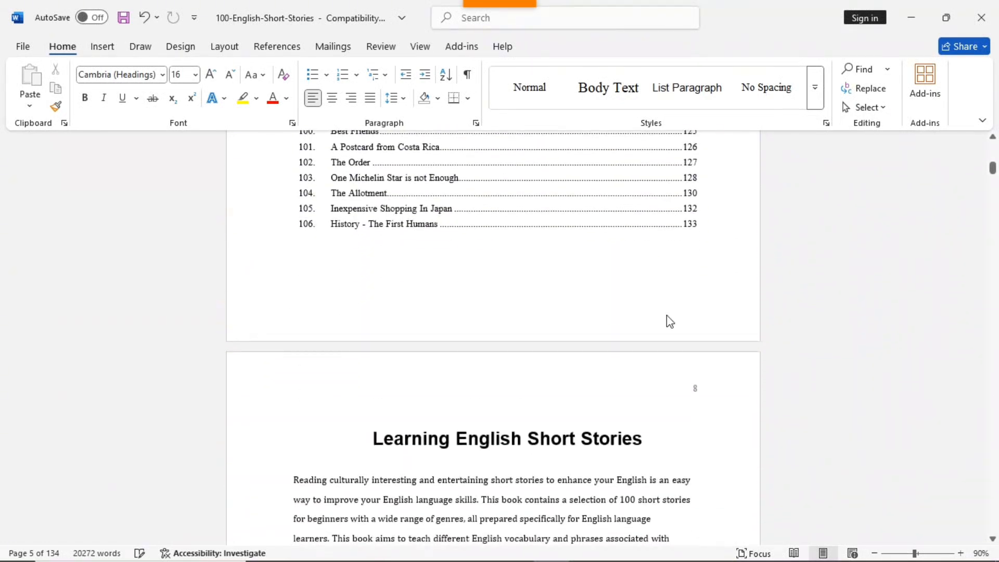
scroll(687, 333, "down", 2)
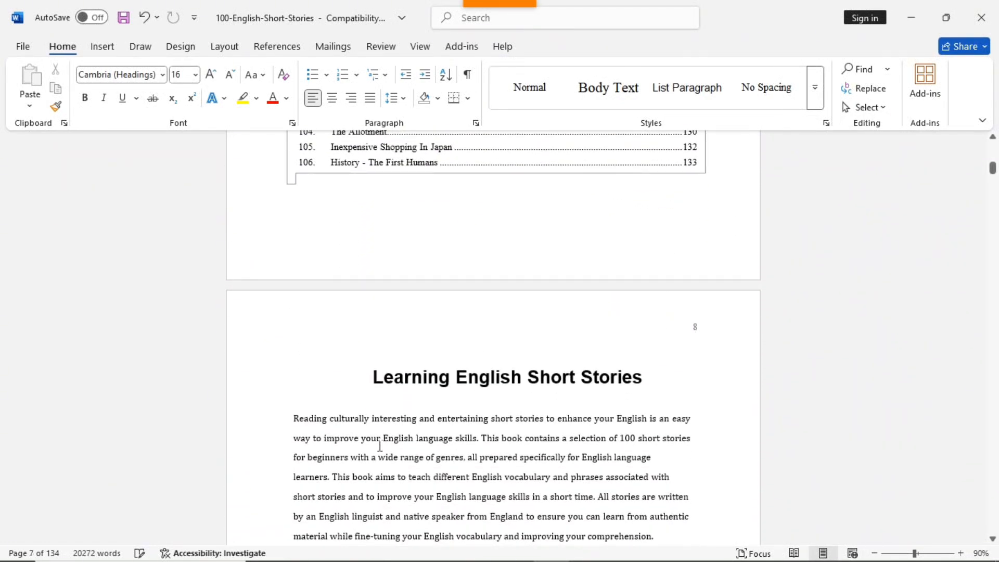
scroll(379, 439, "down", 3)
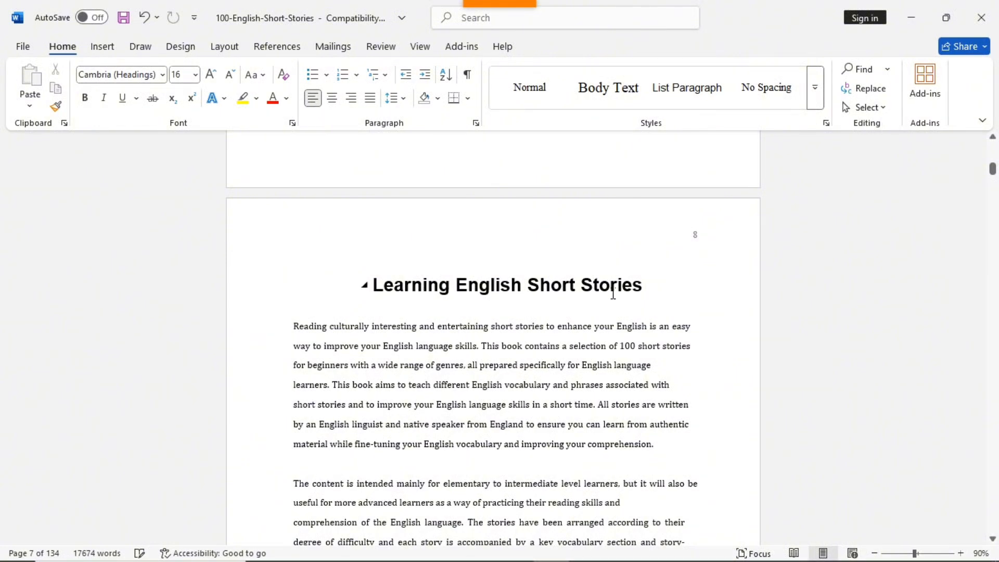
left_click(522, 291)
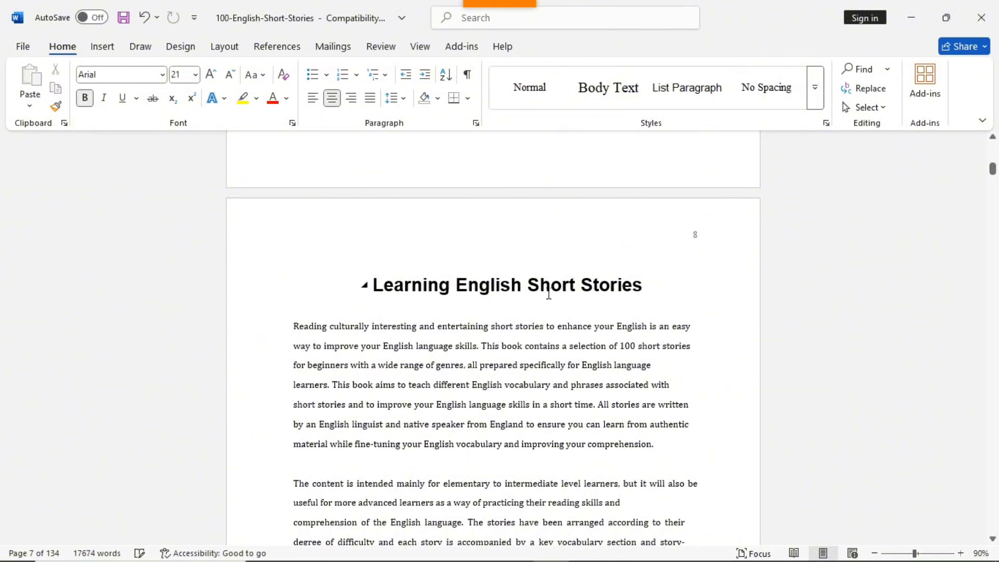
type("through")
left_click(496, 284)
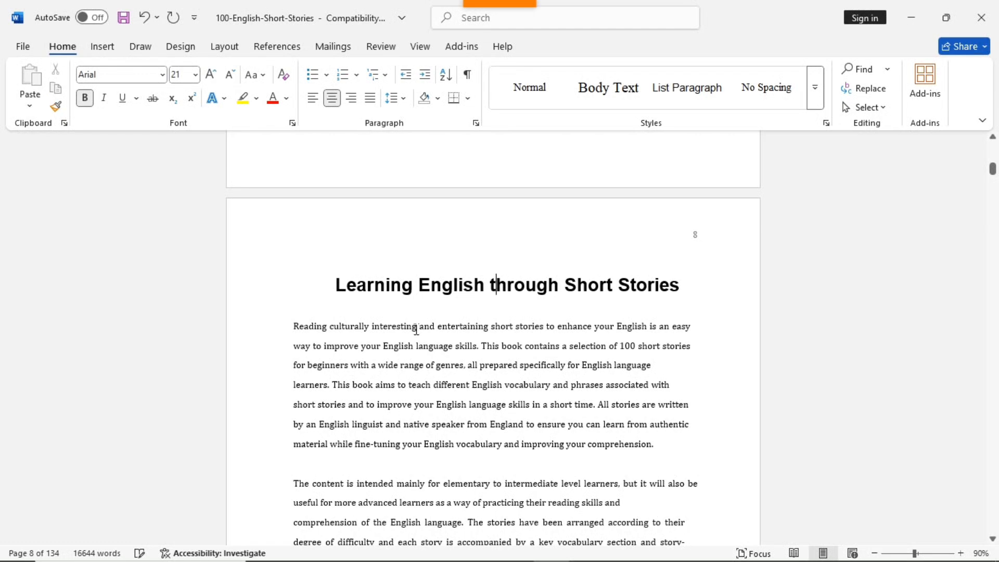
key("BackSpace")
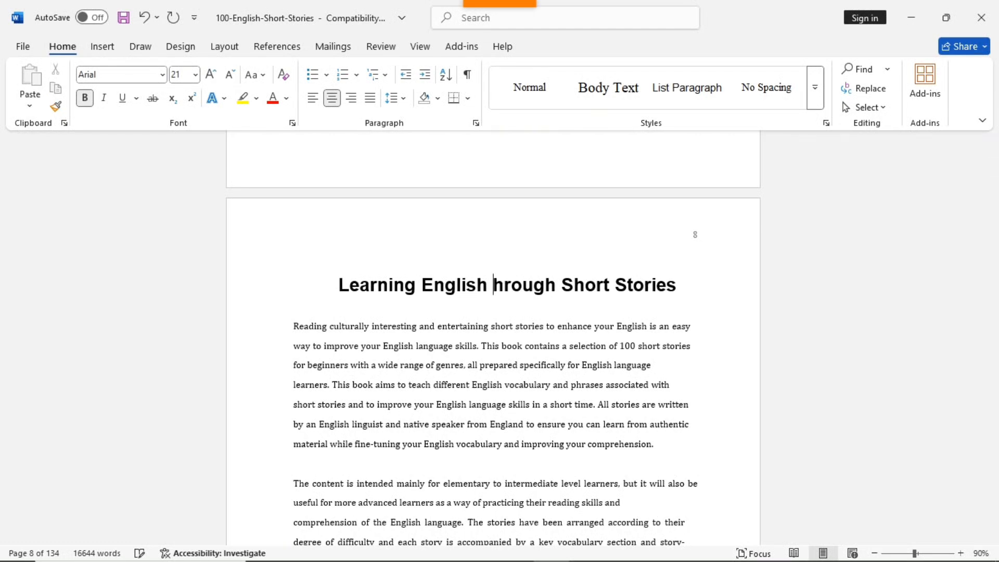
type("T")
Update the entire table of contents again to bring in the reworded page 8 heading
scroll(618, 355, "up", 3)
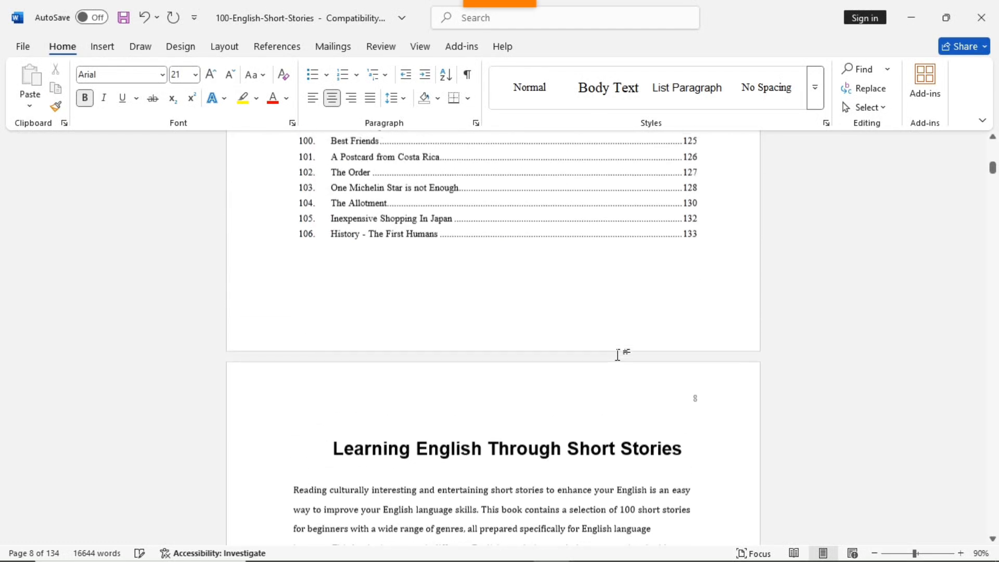
scroll(735, 252, "up", 15)
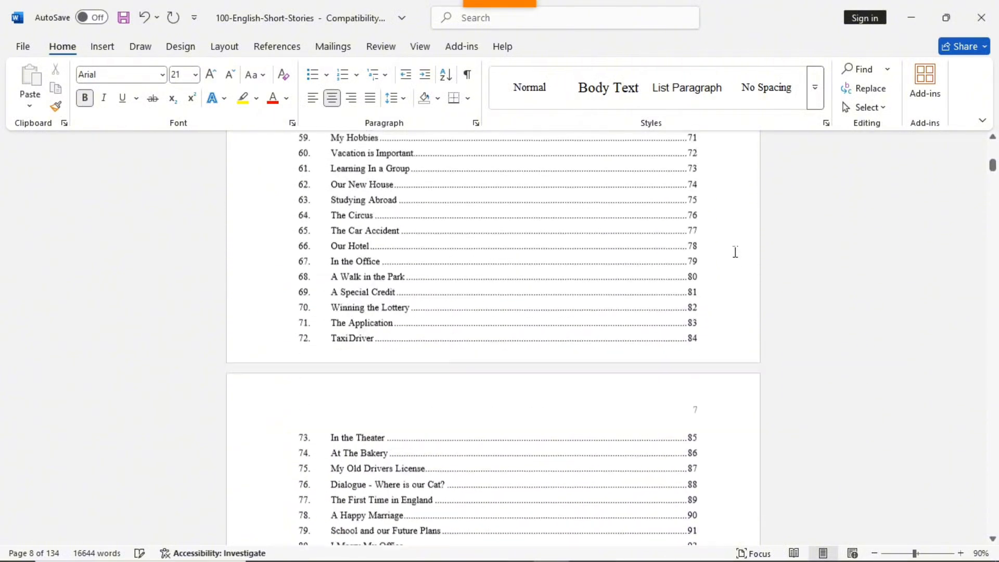
scroll(735, 252, "up", 15)
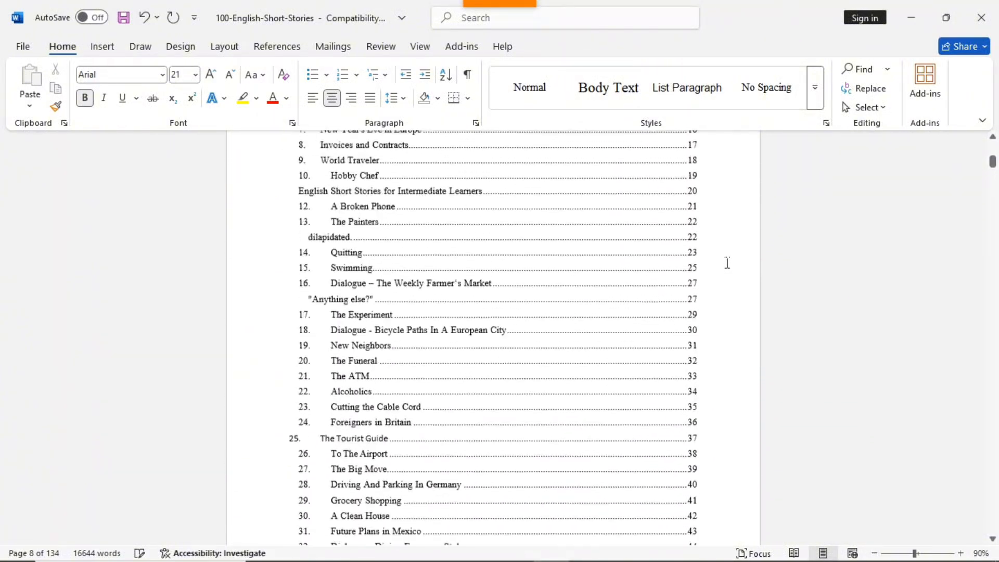
scroll(727, 263, "up", 4)
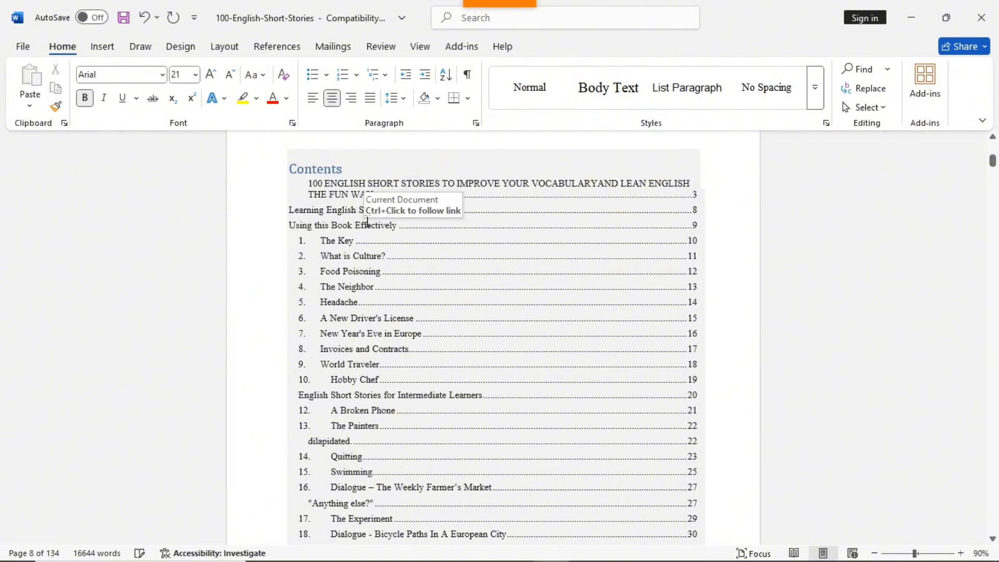
scroll(371, 230, "up", 2)
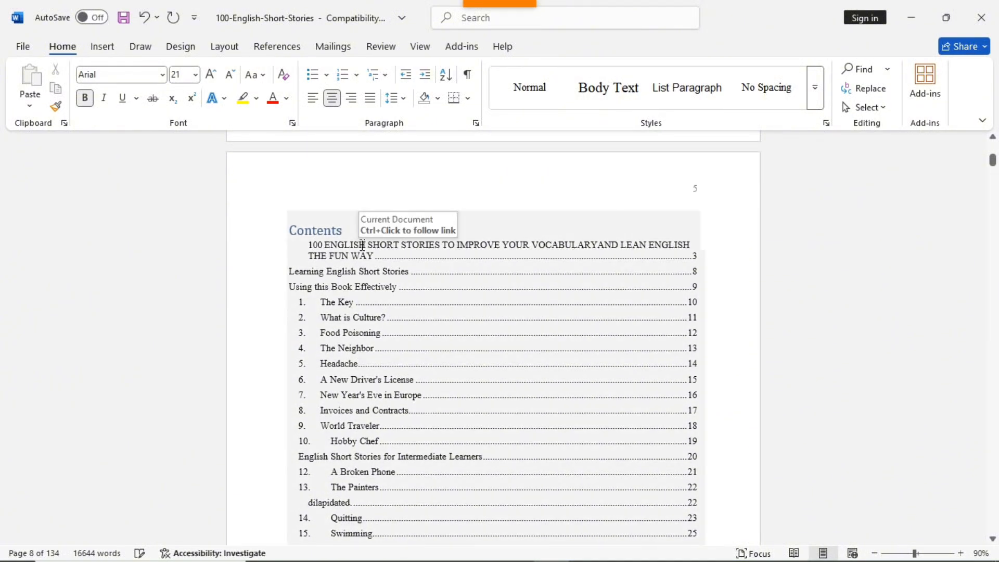
left_click(355, 241)
left_click(348, 201)
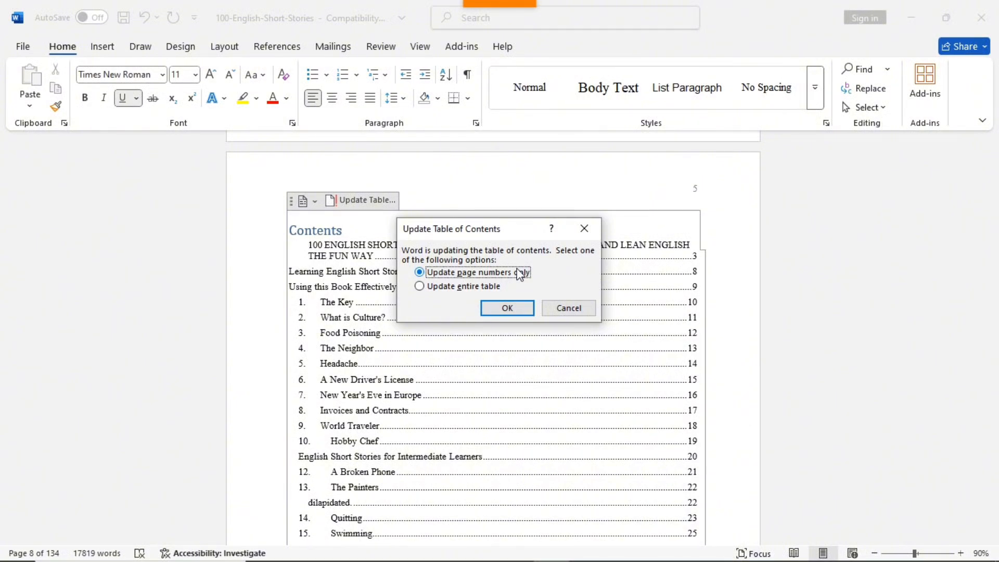
left_click(440, 286)
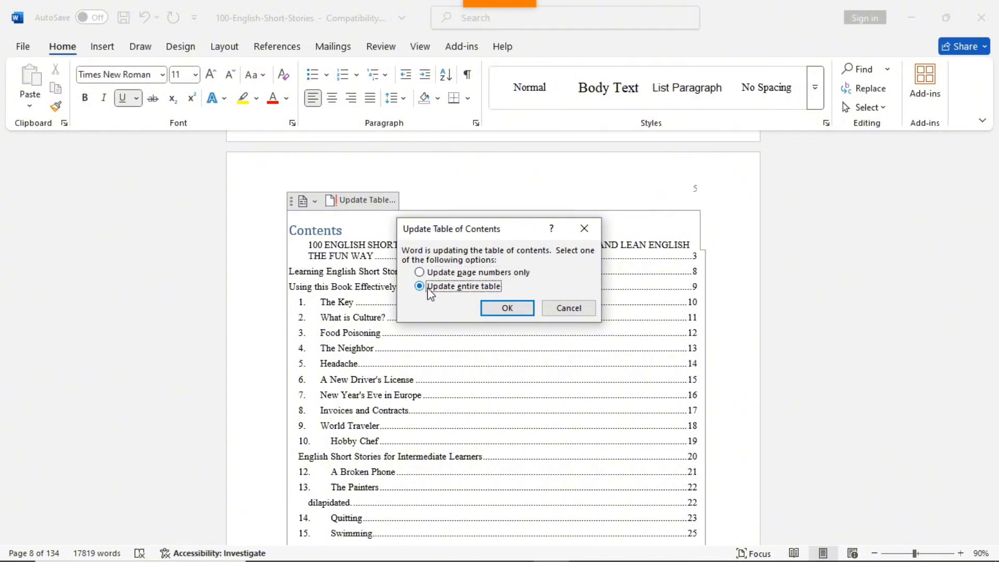
left_click(516, 317)
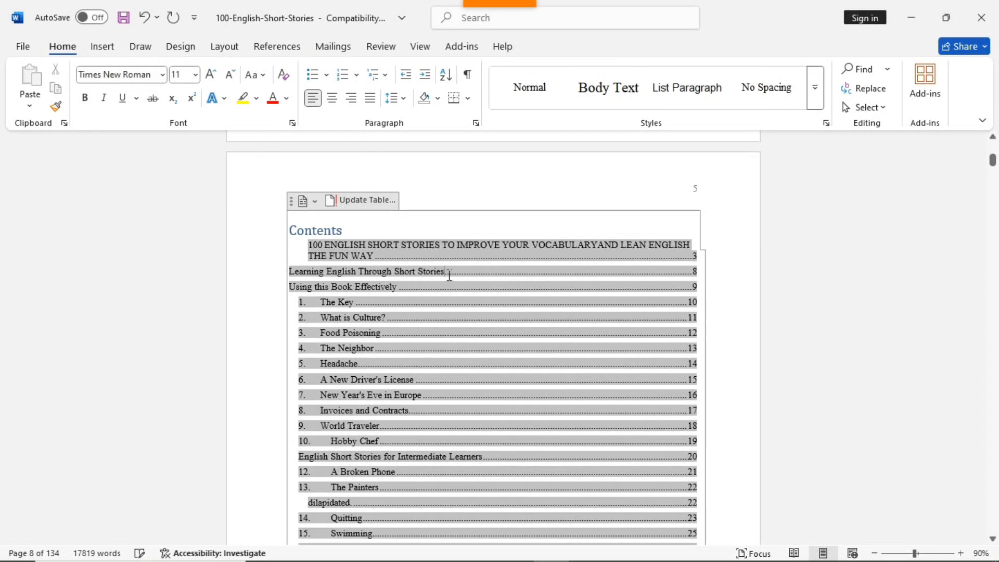
Review the level options available for adding text to the table of contents on page 5
left_click(444, 285)
left_click(448, 232)
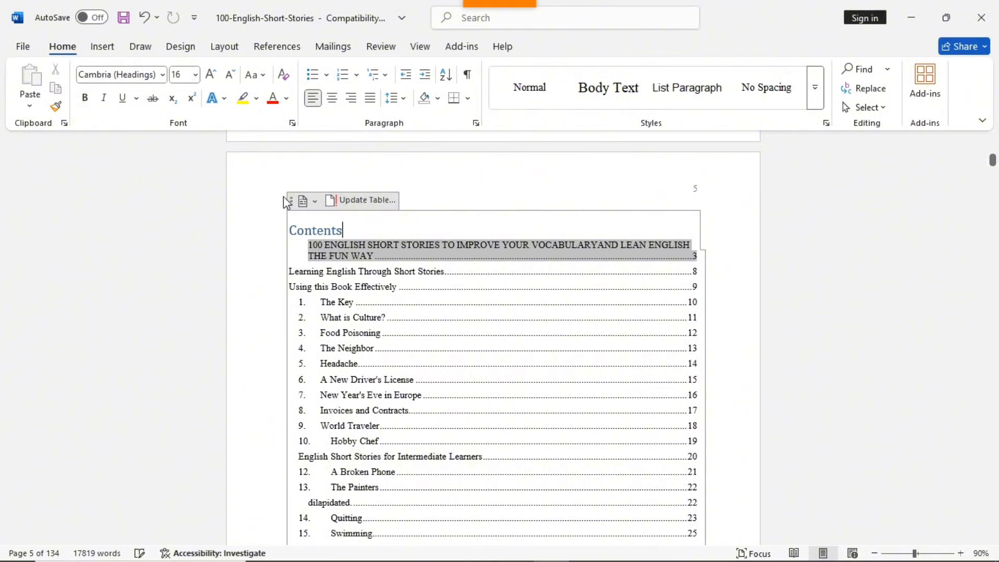
left_click(277, 46)
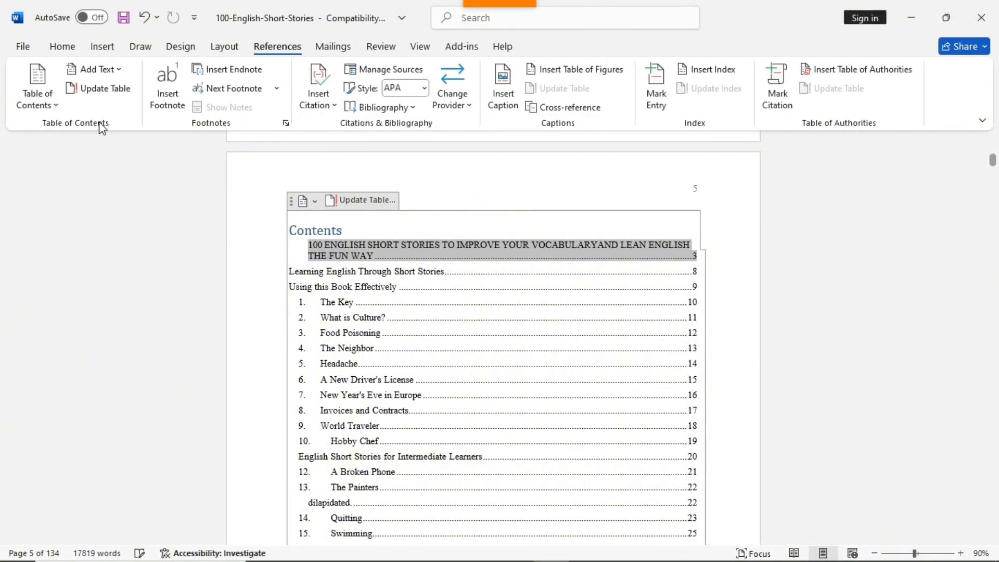
left_click(119, 72)
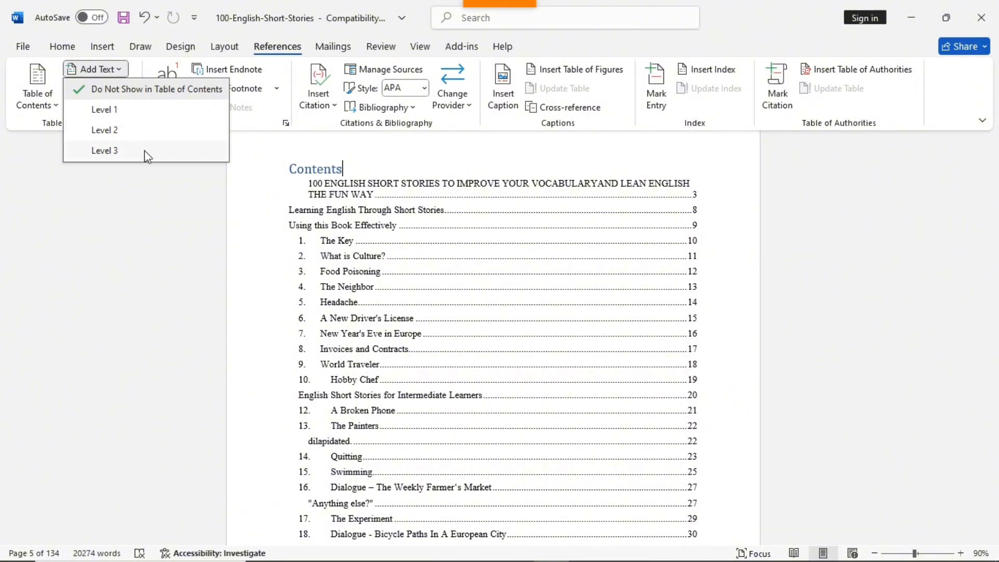
left_click(343, 274)
left_click(248, 228)
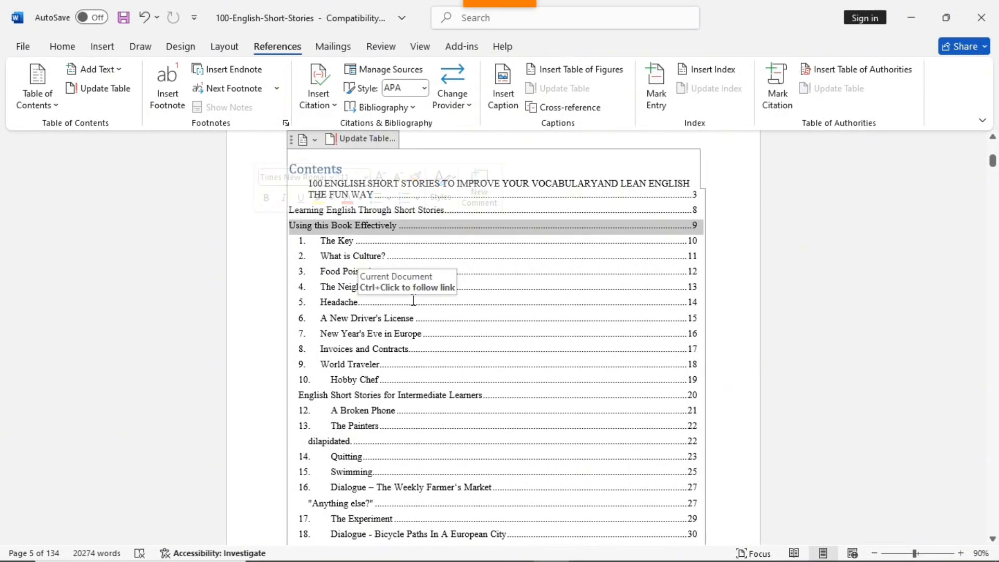
Insert a footnote after the word "vocabulary" in the first paragraph on page 8
scroll(407, 297, "down", 6)
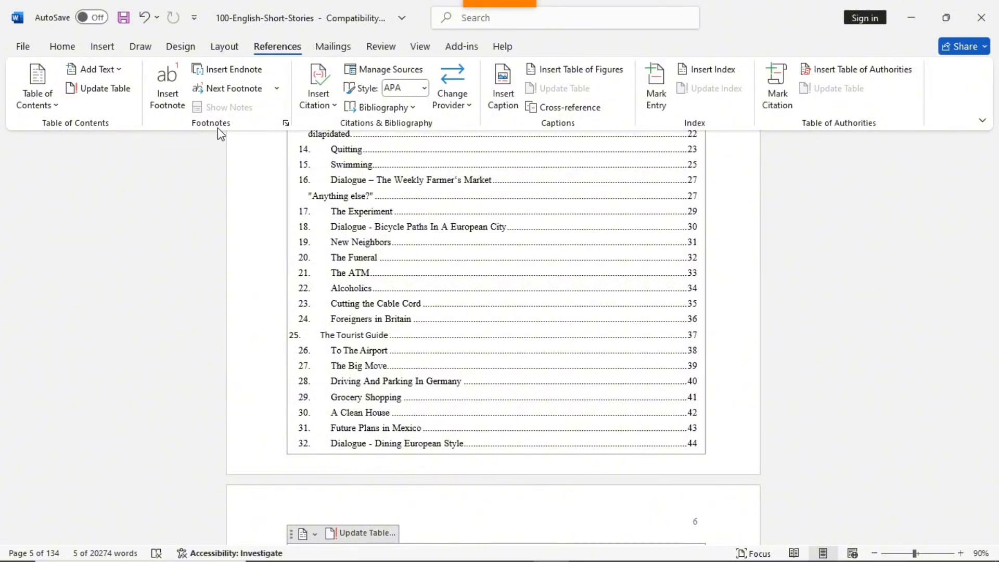
scroll(430, 279, "down", 15)
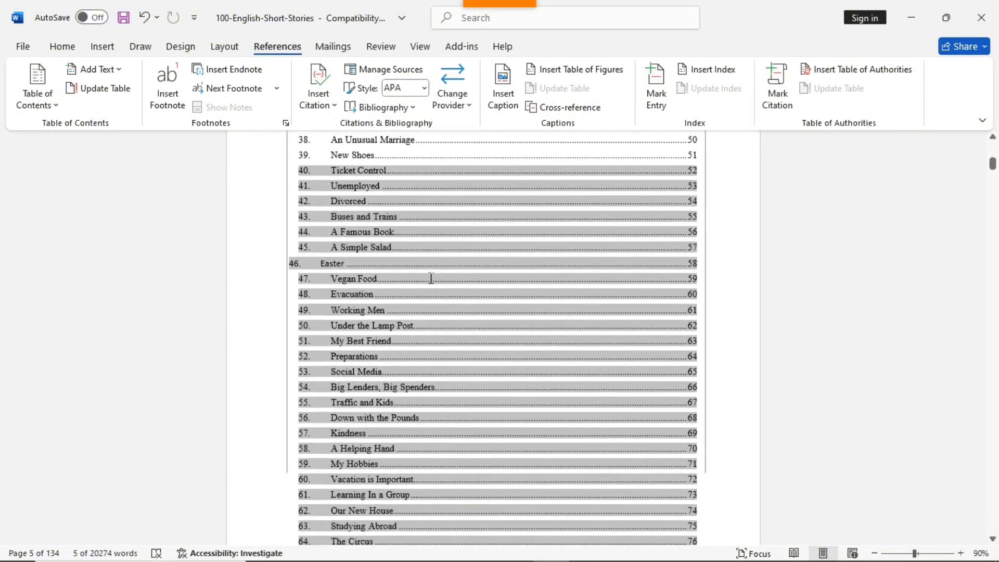
scroll(654, 419, "down", 18)
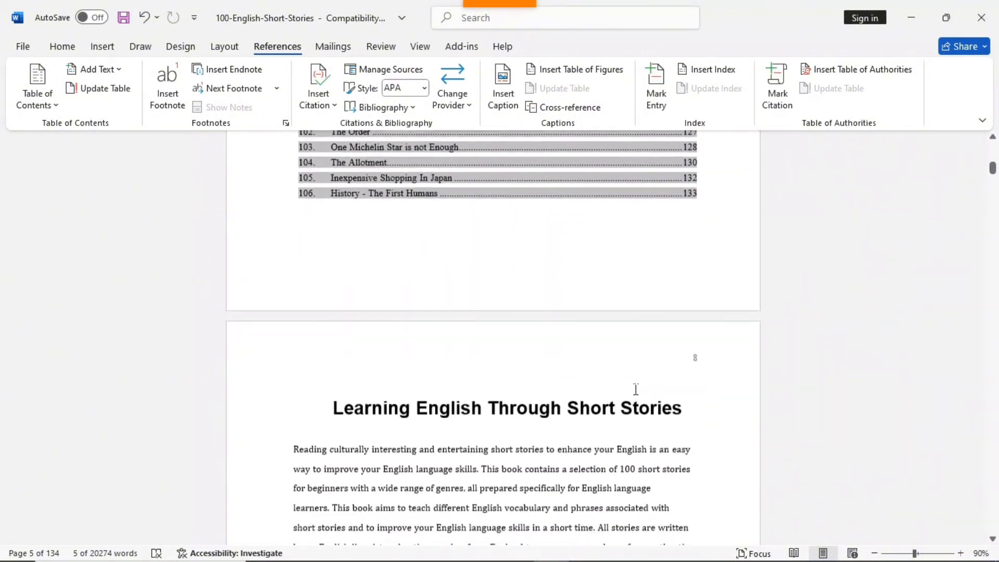
scroll(635, 394, "down", 2)
left_click(571, 284)
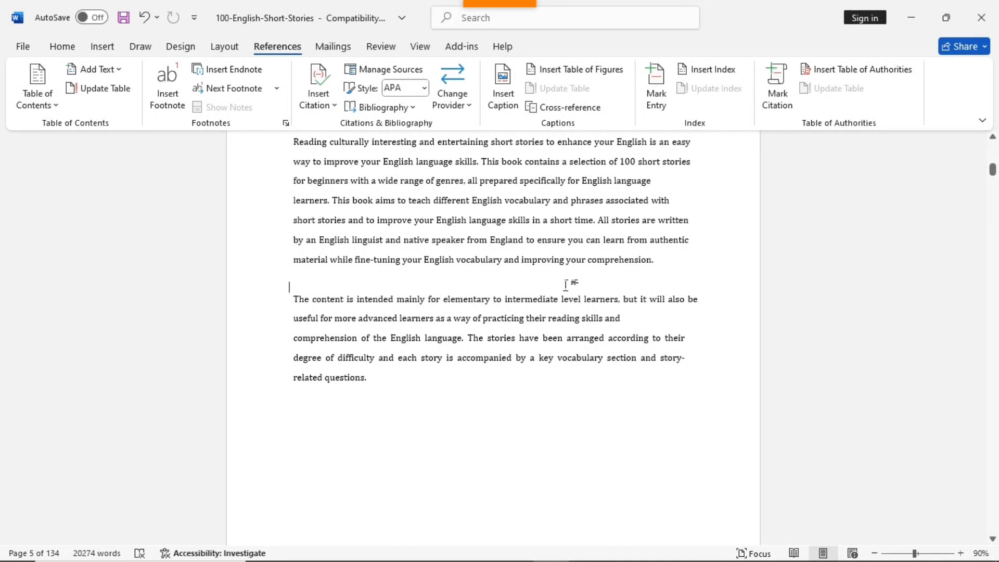
scroll(568, 285, "up", 2)
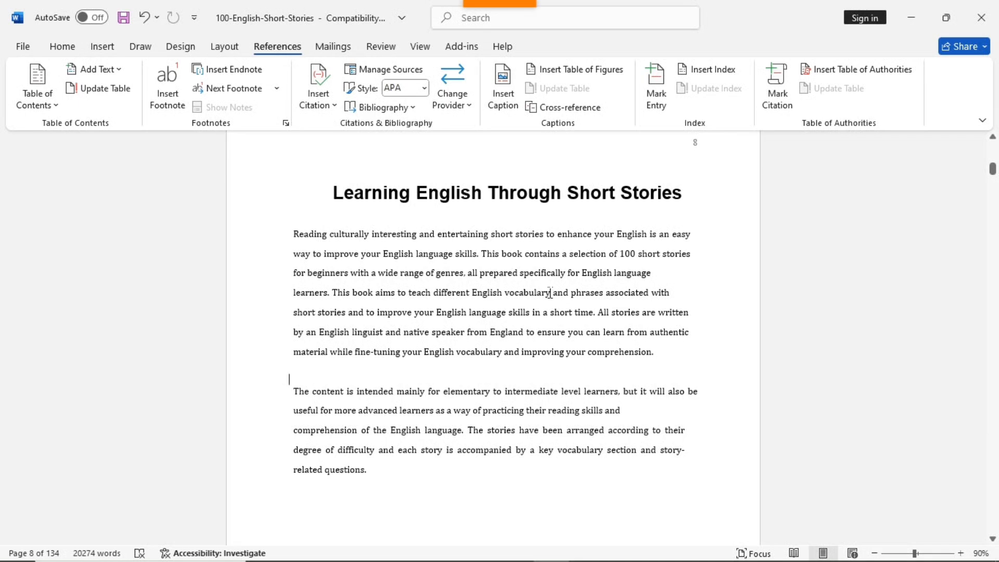
left_click_drag(549, 293, 507, 293)
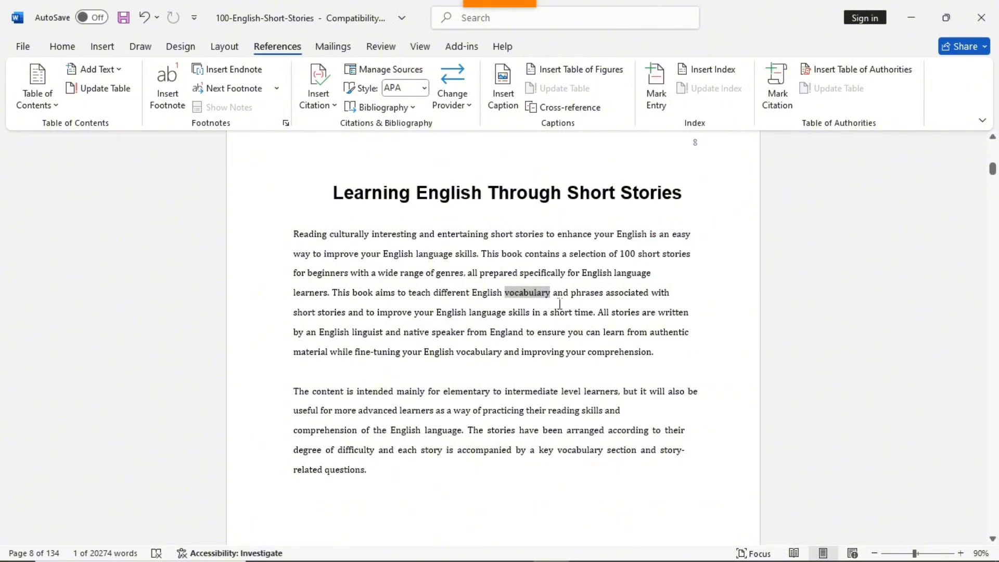
left_click(559, 312)
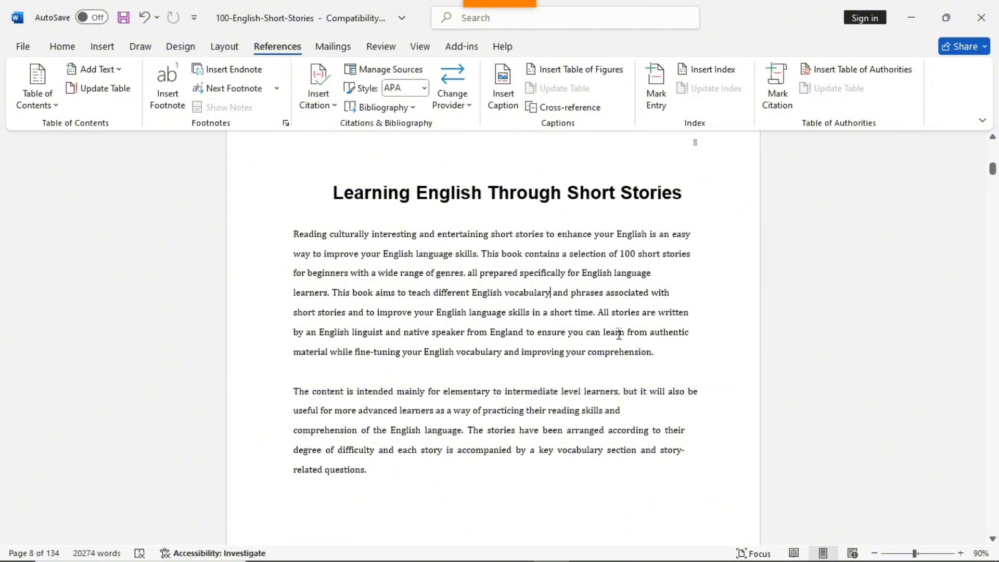
left_click(167, 101)
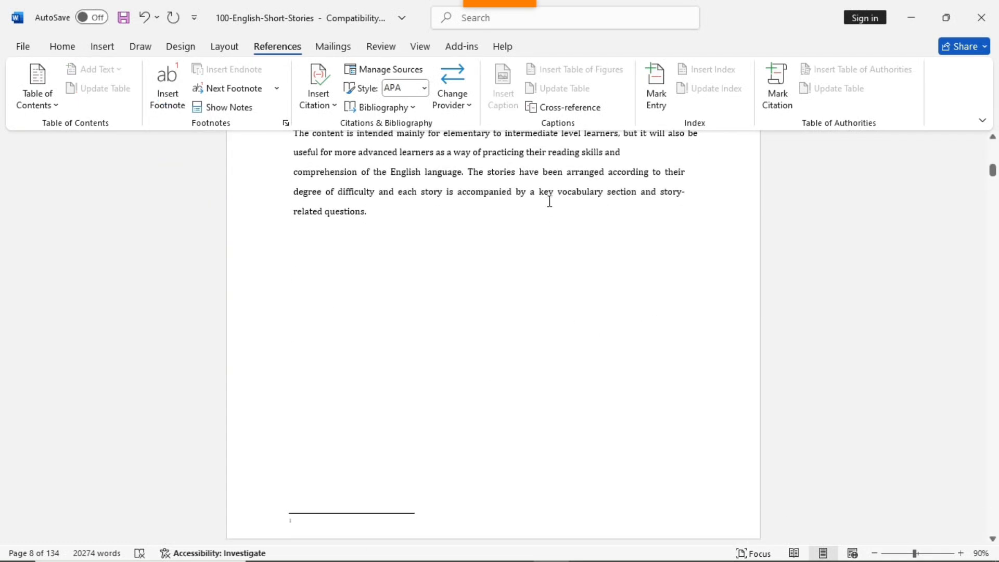
Examine the new footnote's reference mark after "vocabulary" in the page 8 text at 120% zoom
scroll(549, 207, "up", 3)
scroll(601, 265, "up", 3)
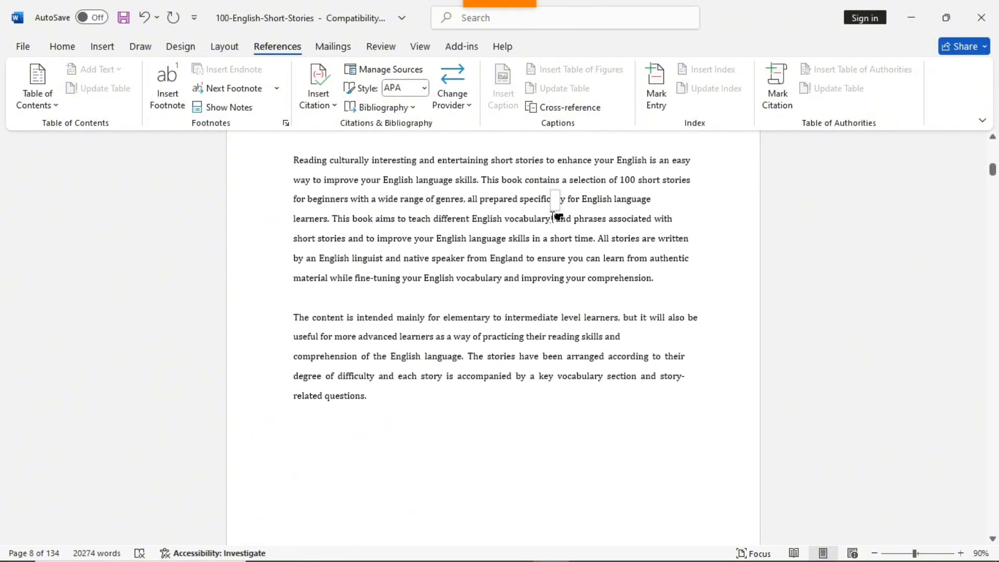
mouse_move(553, 217)
scroll(556, 217, "up", 3)
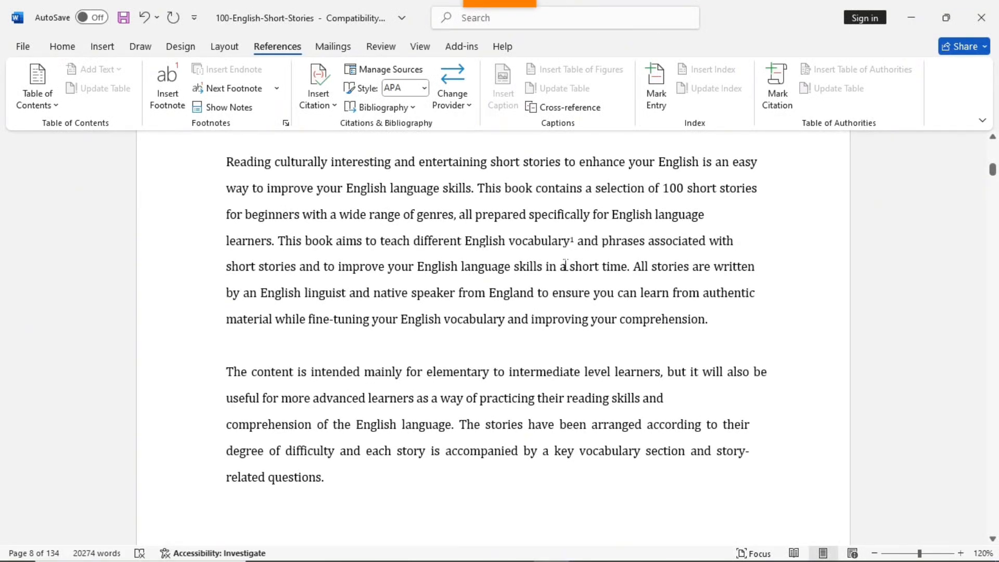
mouse_move(579, 238)
scroll(571, 242, "down", 4)
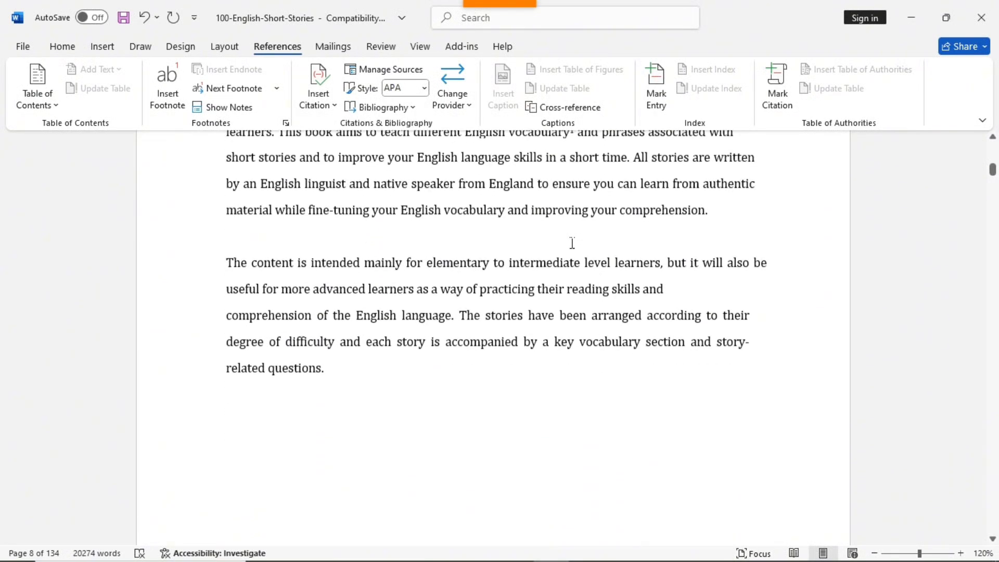
Copy "ensure you can learn" from the page 8 paragraph into the footnote attached to "vocabulary"
scroll(583, 260, "up", 3)
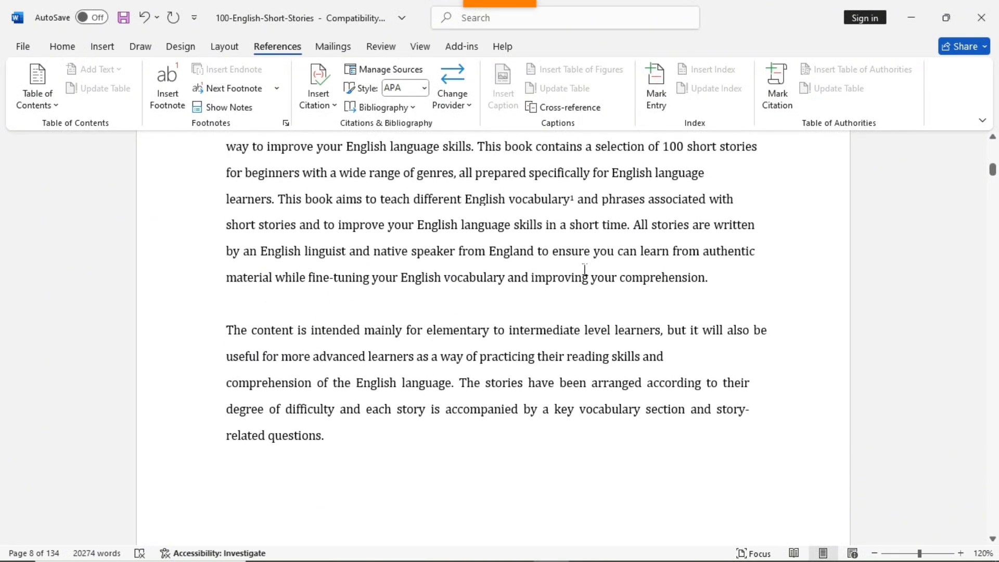
left_click_drag(568, 244, 660, 249)
key("ctrl+c")
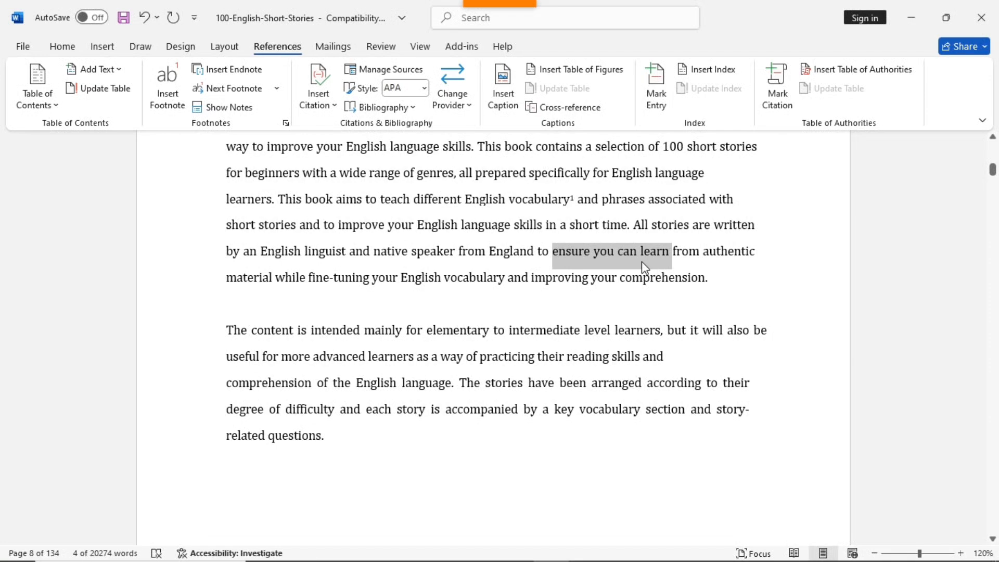
scroll(641, 261, "down", 7)
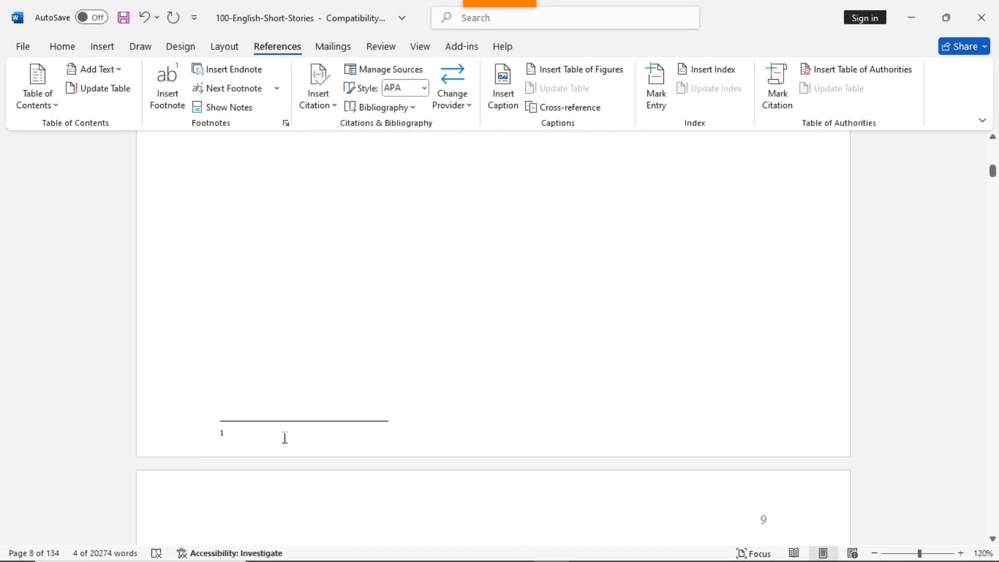
left_click(285, 437)
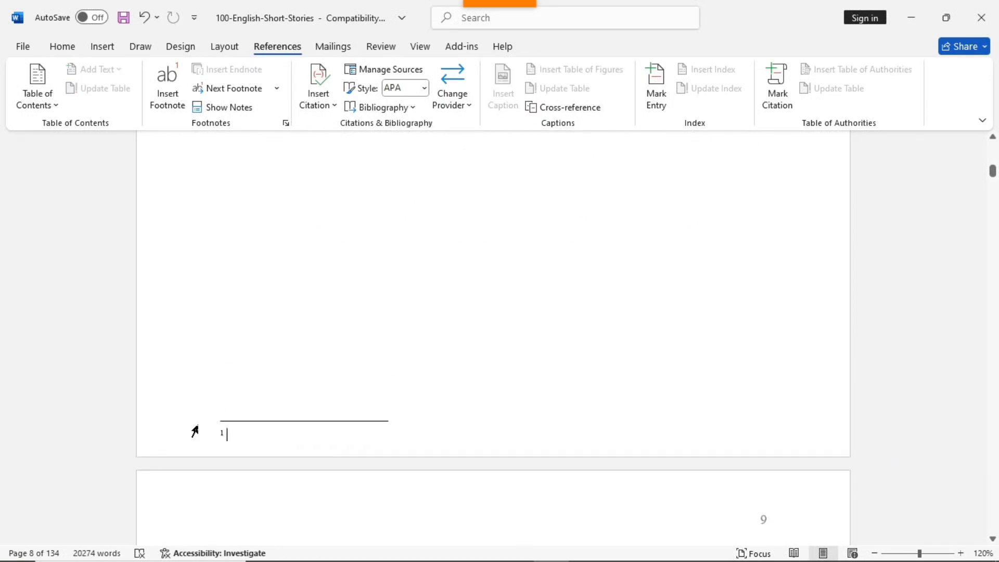
key("ctrl+v")
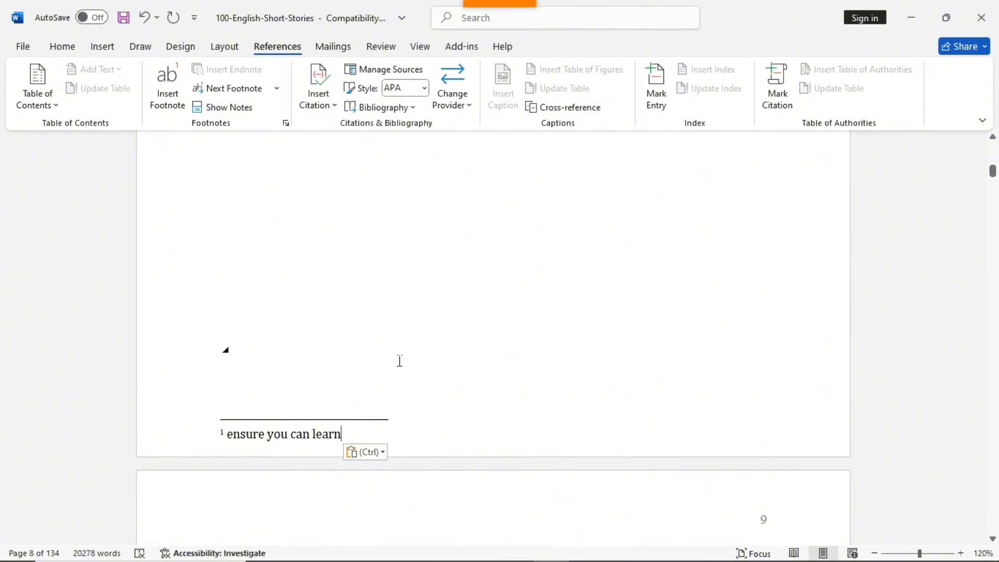
left_click(399, 361)
Insert a second footnote on the word "associated" in the first paragraph on page 8
scroll(387, 372, "up", 5)
scroll(393, 374, "up", 2)
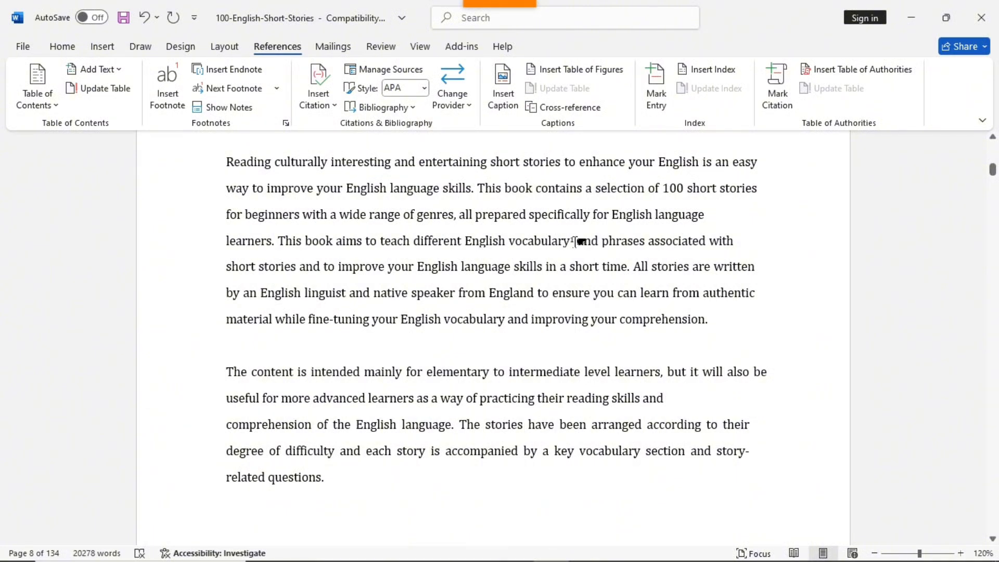
mouse_move(572, 242)
scroll(570, 244, "down", 2)
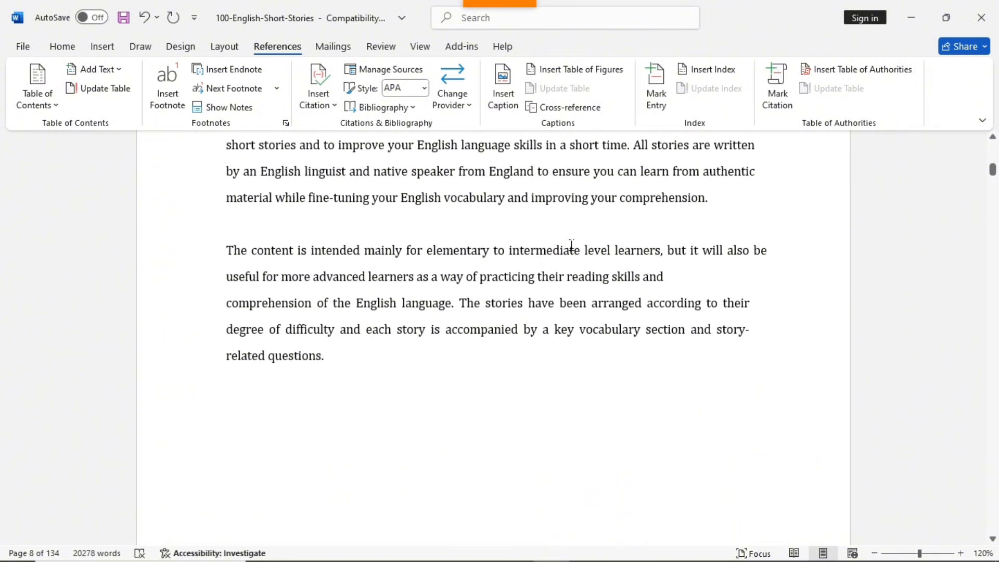
scroll(569, 247, "up", 2)
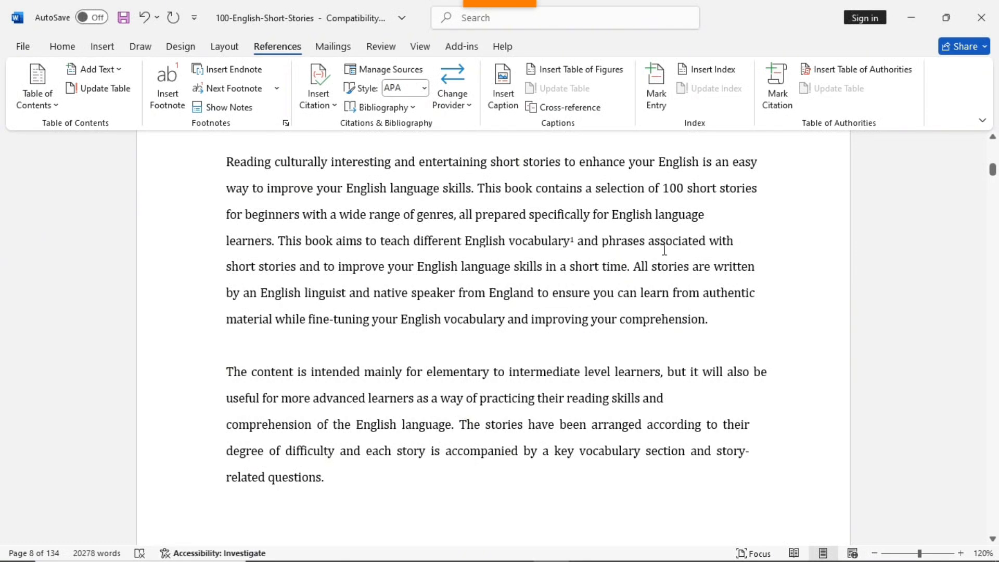
left_click_drag(648, 242, 707, 243)
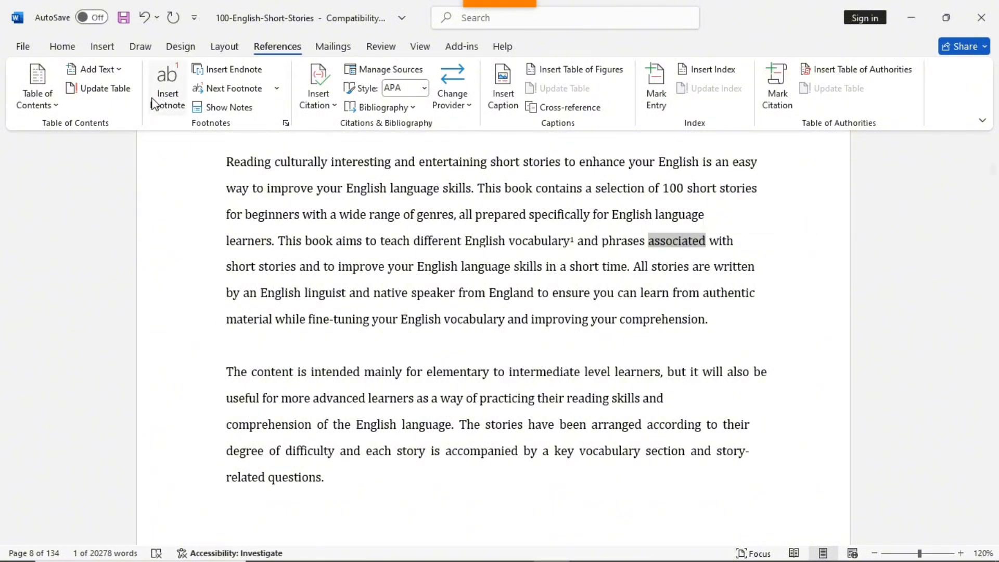
left_click(165, 91)
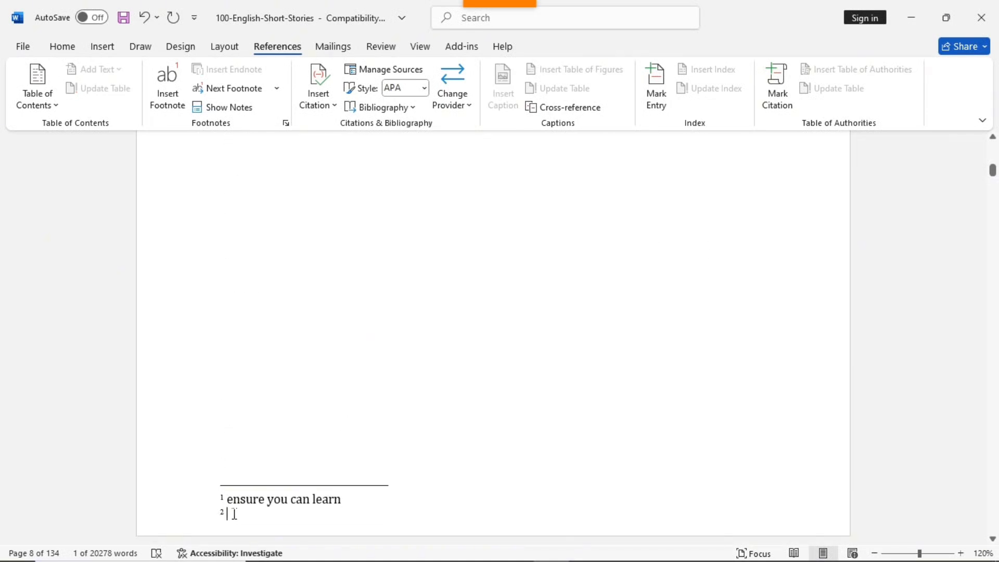
Copy "your comprehension" from the page 8 paragraph into the footnote attached to "associated"
scroll(404, 379, "up", 1)
scroll(405, 379, "up", 5)
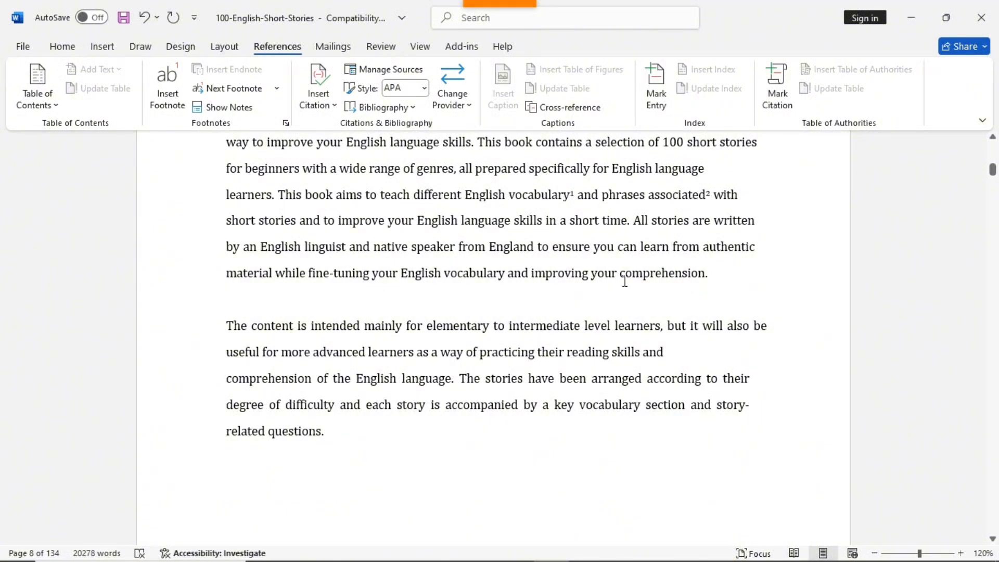
left_click_drag(592, 276, 688, 279)
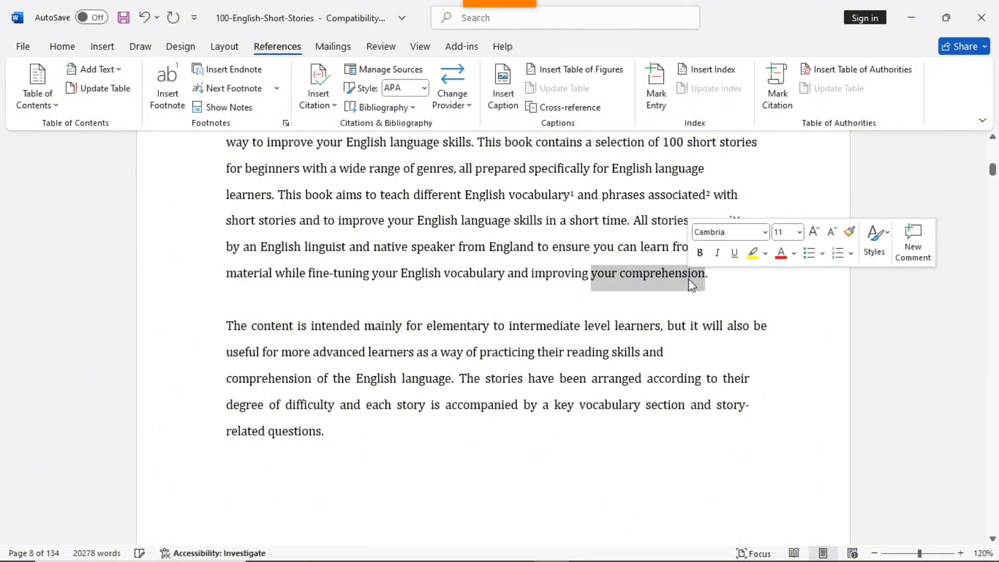
right_click(660, 272)
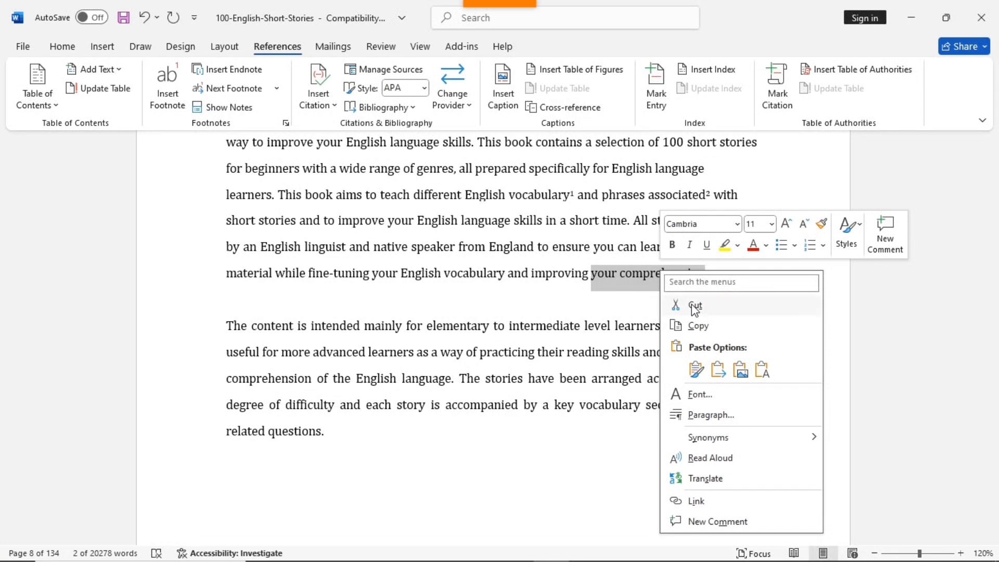
left_click(687, 327)
scroll(520, 339, "down", 5)
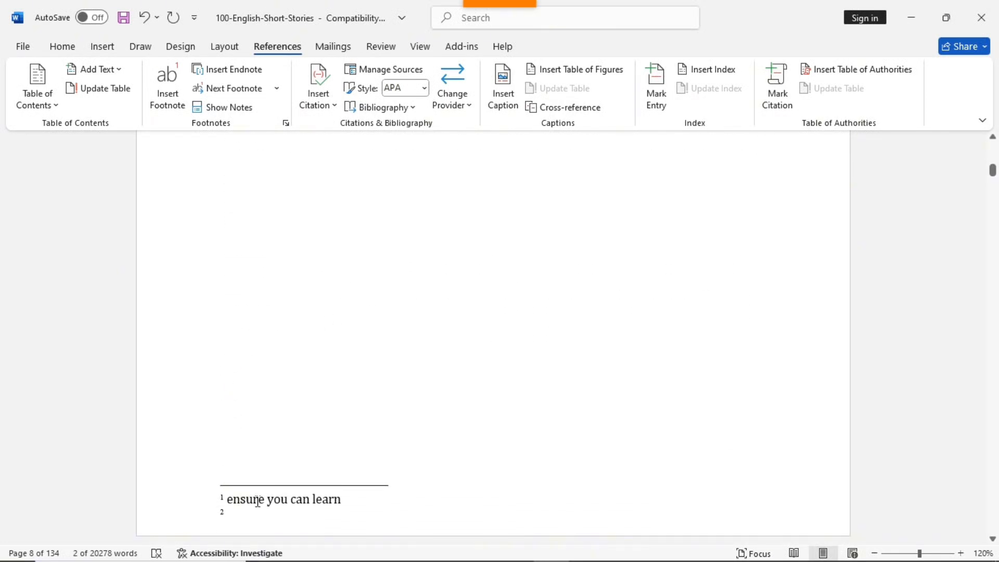
left_click(241, 513)
right_click(241, 513)
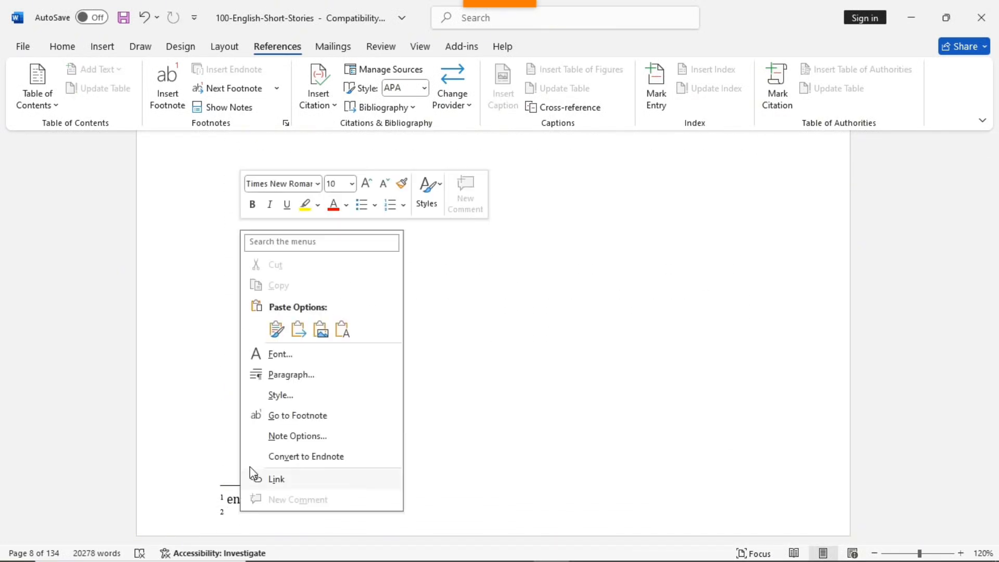
left_click(234, 516)
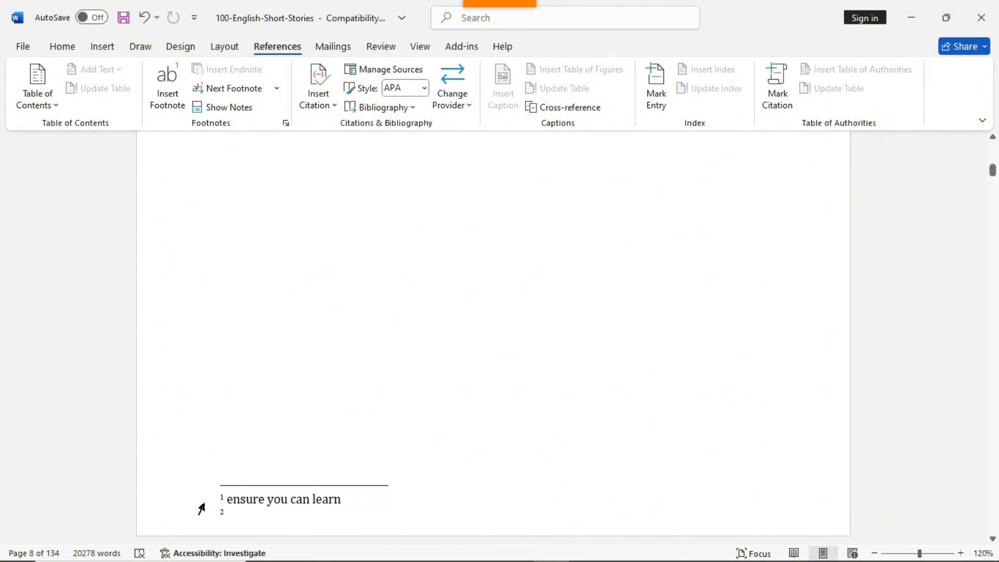
key("ctrl+v")
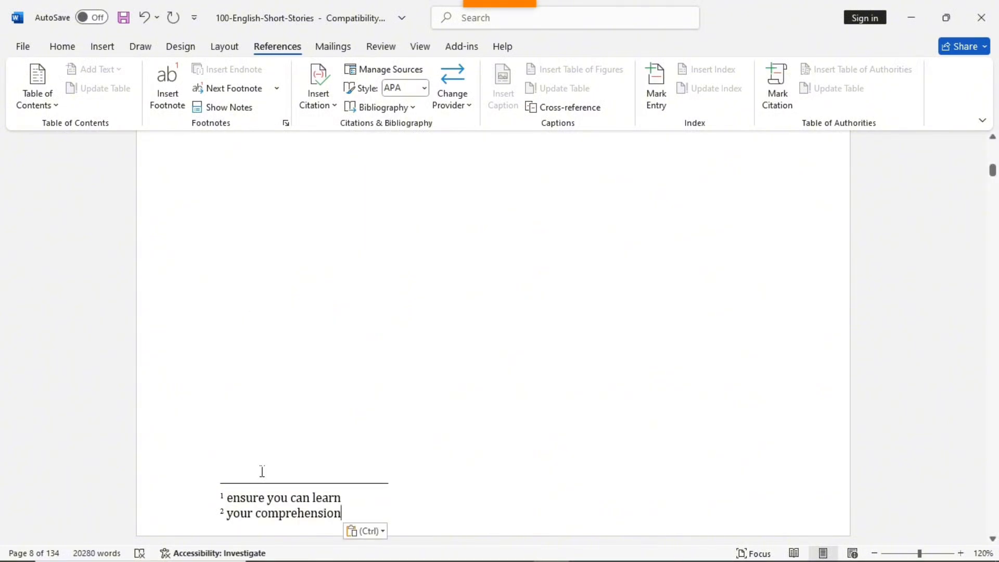
Check the footnote reference mark after "associated" in the first paragraph on page 8
scroll(330, 406, "up", 3)
scroll(331, 405, "up", 3)
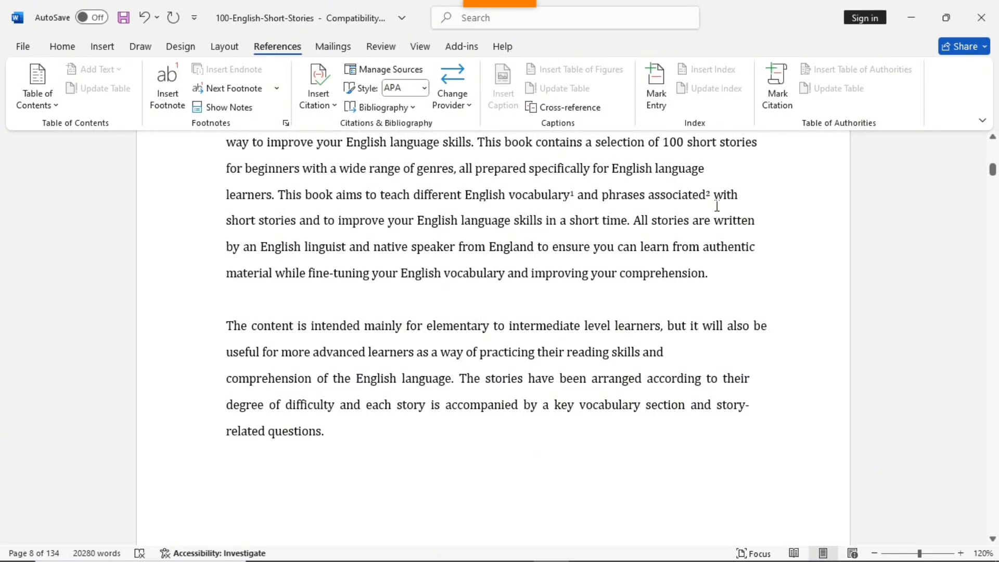
mouse_move(711, 194)
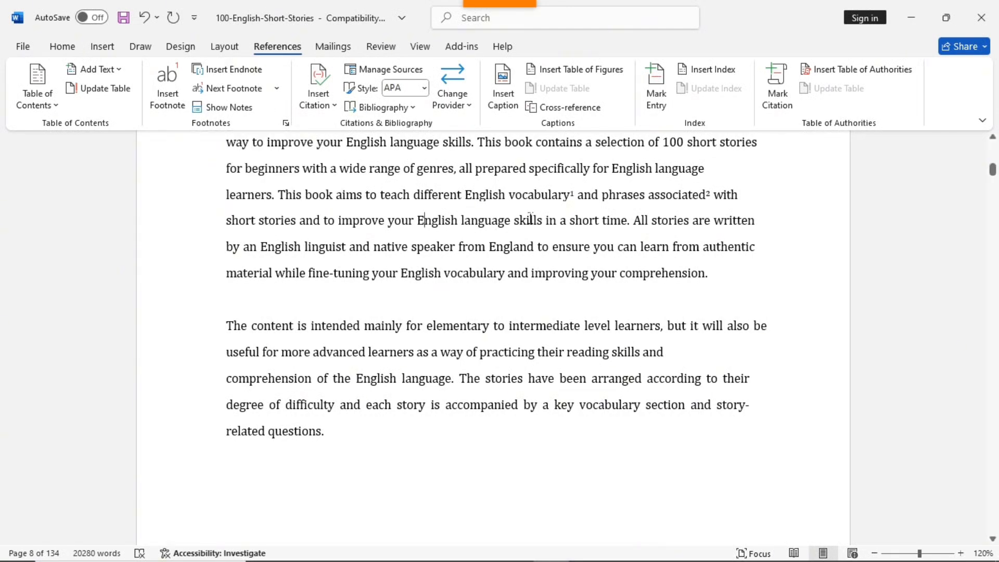
scroll(634, 183, "up", 2)
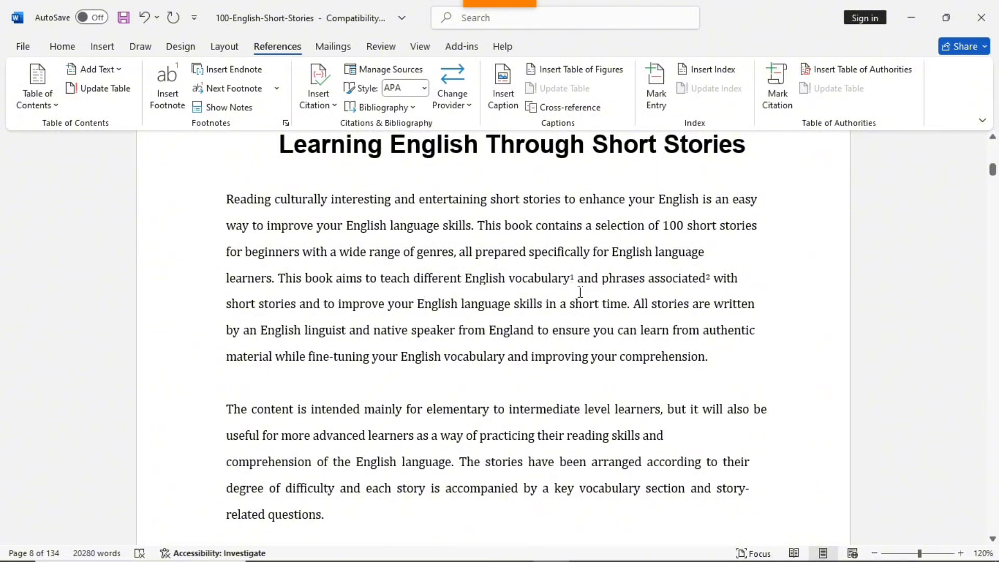
Insert an endnote on the word "English" in the last line of the first paragraph on page 8
scroll(567, 289, "down", 2)
scroll(429, 374, "down", 3)
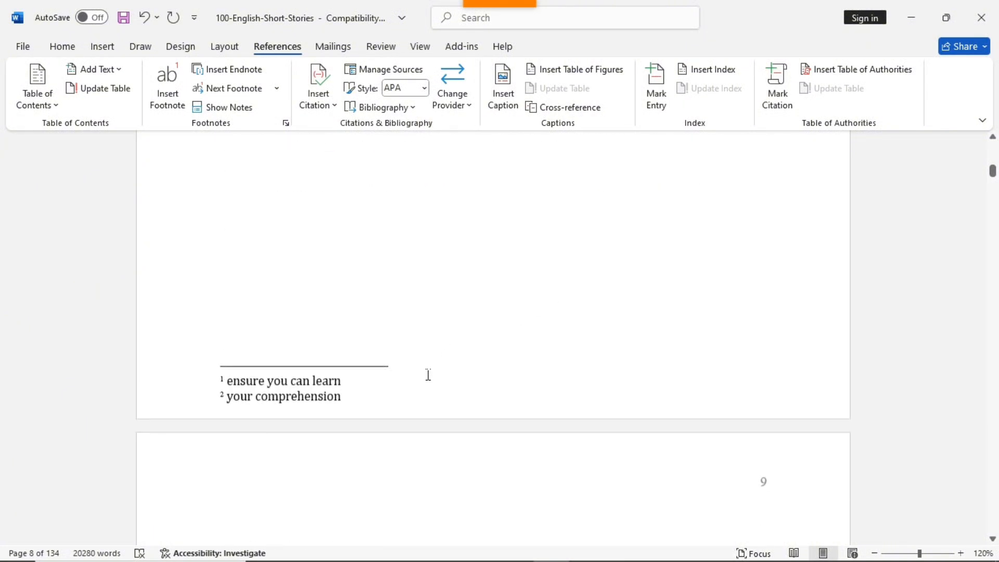
scroll(348, 379, "up", 3)
scroll(583, 328, "up", 2)
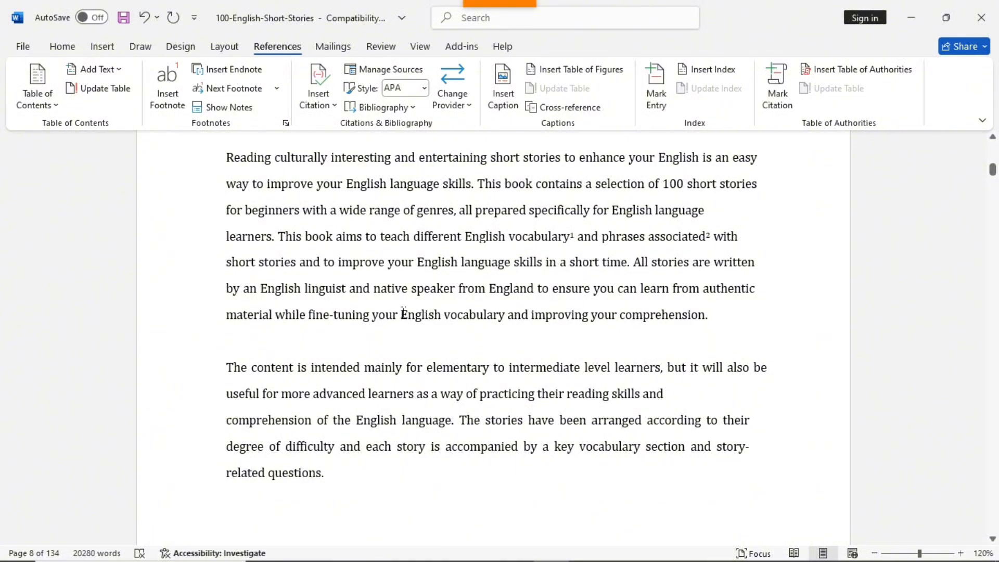
left_click_drag(401, 318, 442, 318)
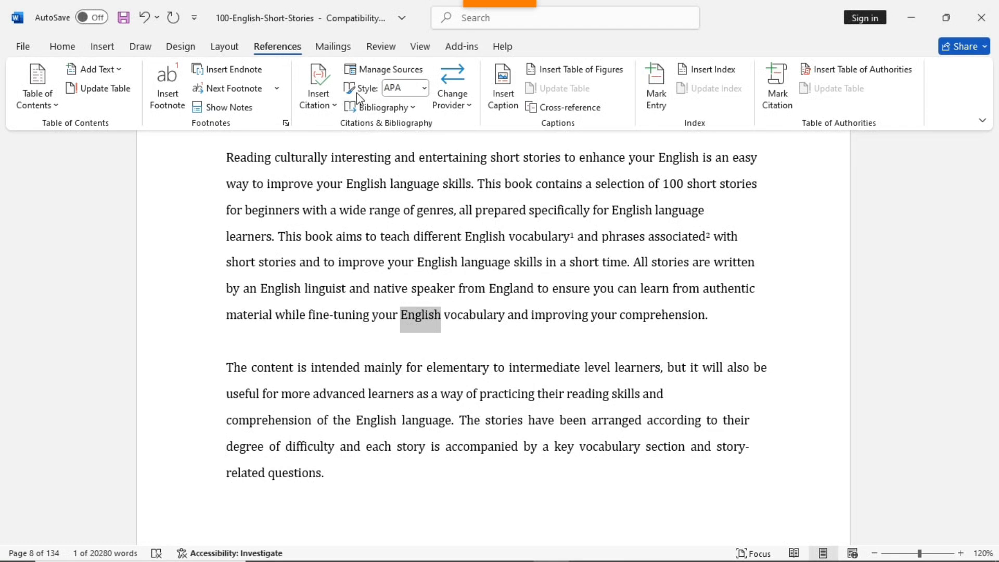
left_click(246, 80)
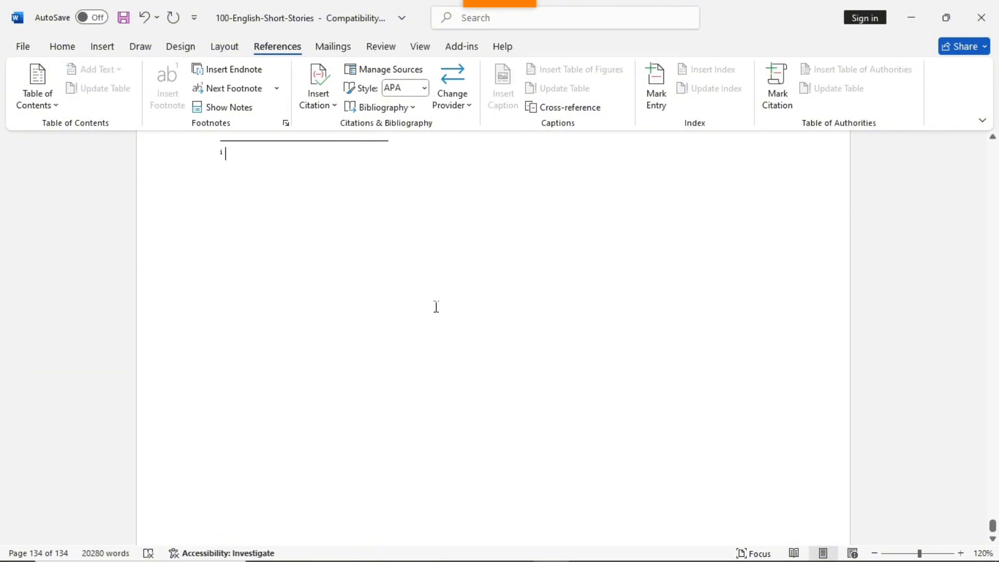
Examine where the endnote is placed at the end of the document, below the last paragraph
scroll(435, 306, "up", 2)
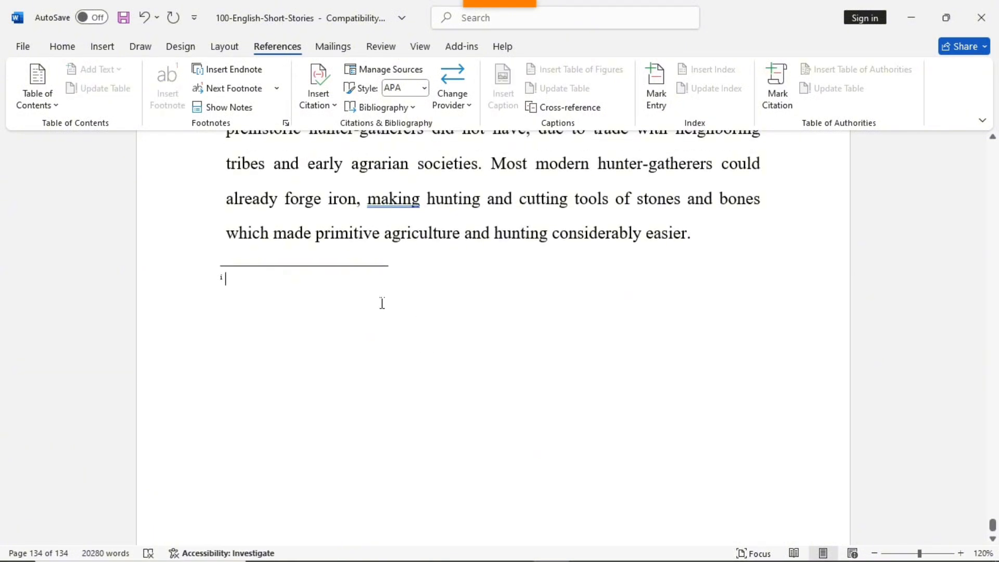
scroll(382, 303, "down", 2)
left_click_drag(992, 528, 992, 532)
scroll(456, 297, "up", 4)
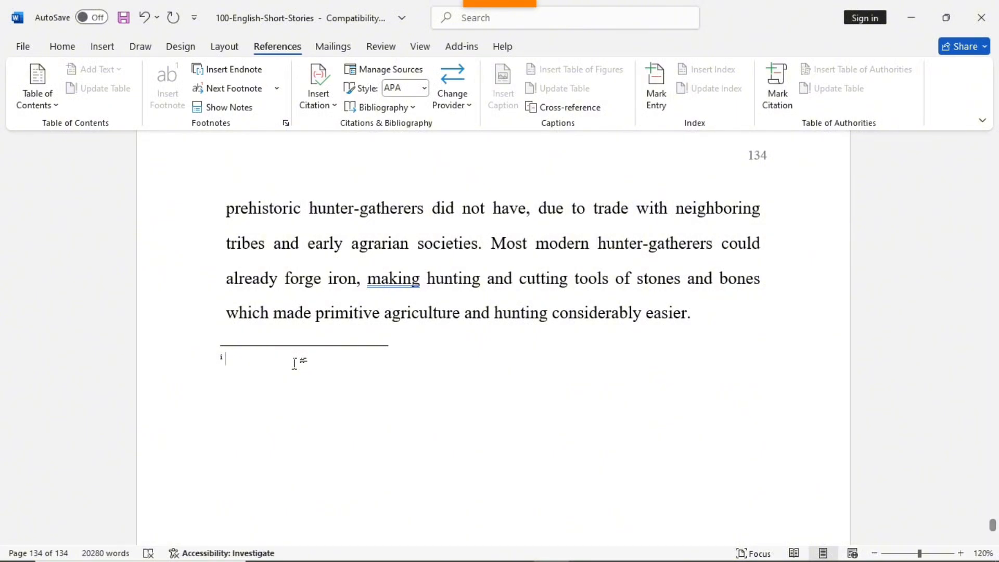
scroll(296, 363, "up", 5)
scroll(297, 363, "up", 1)
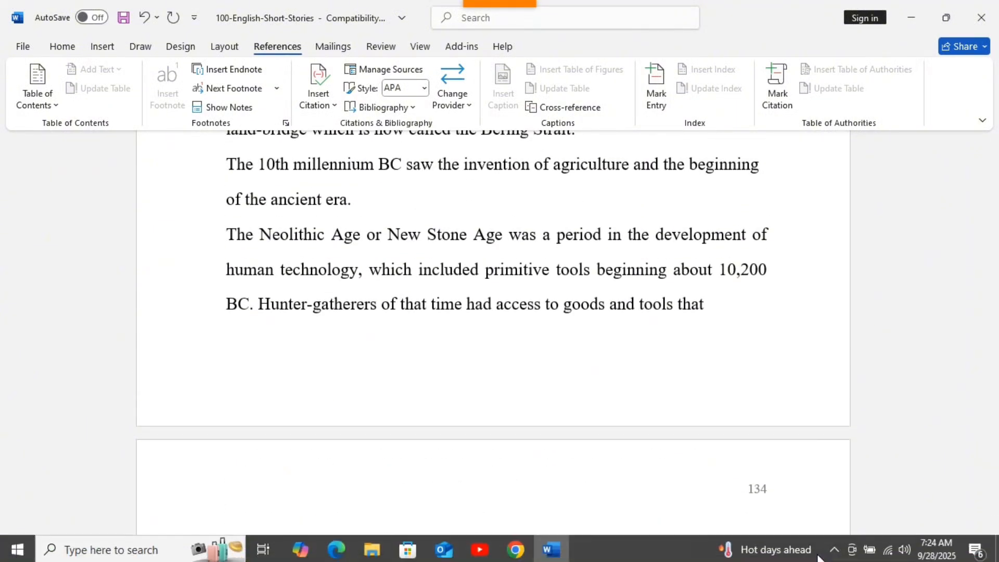
Return to the endnote mark on page 8 and go back through the previous footnote marks one by one
left_click_drag(992, 524, 961, 172)
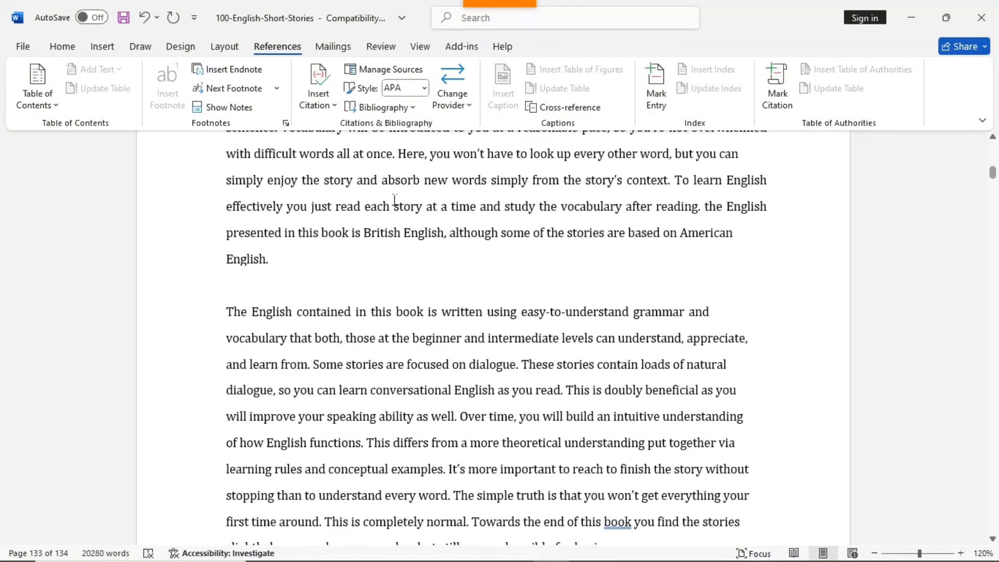
left_click(248, 89)
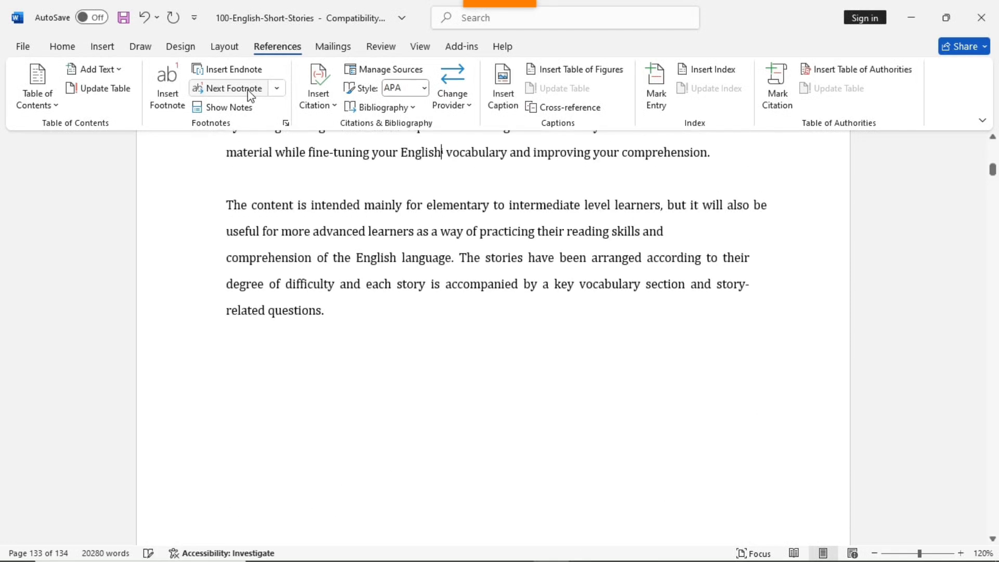
scroll(557, 318, "up", 1)
scroll(453, 256, "up", 2)
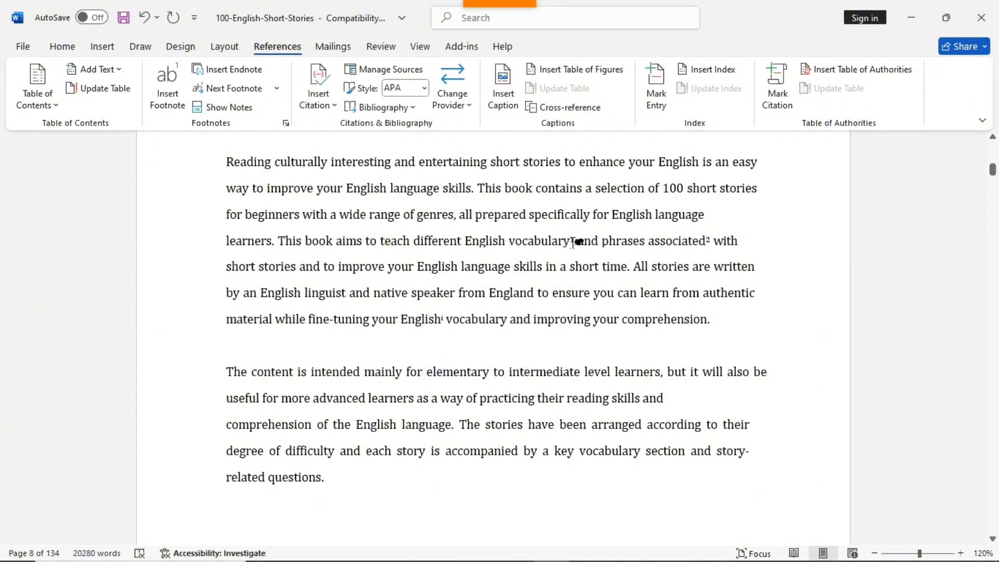
left_click(273, 90)
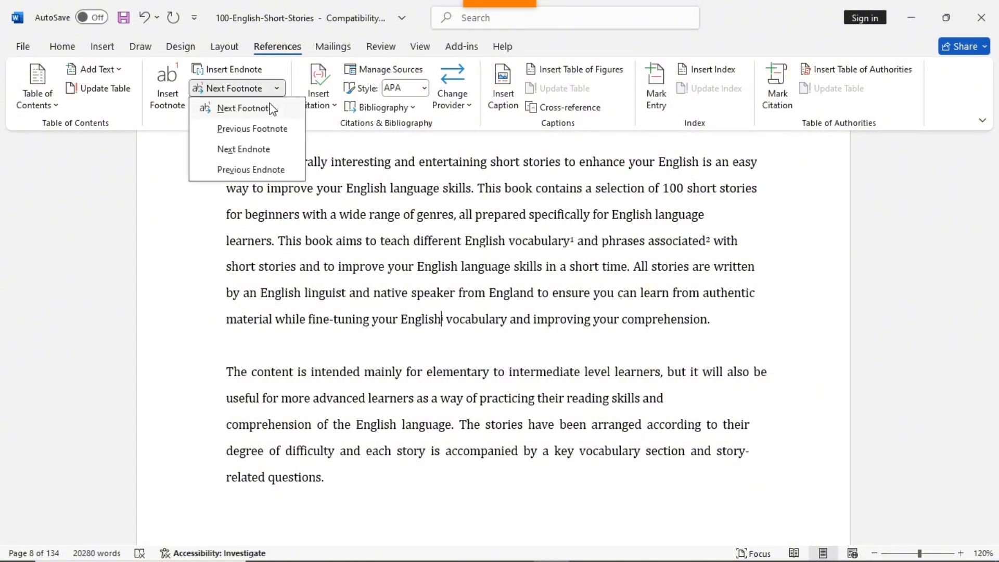
left_click(272, 130)
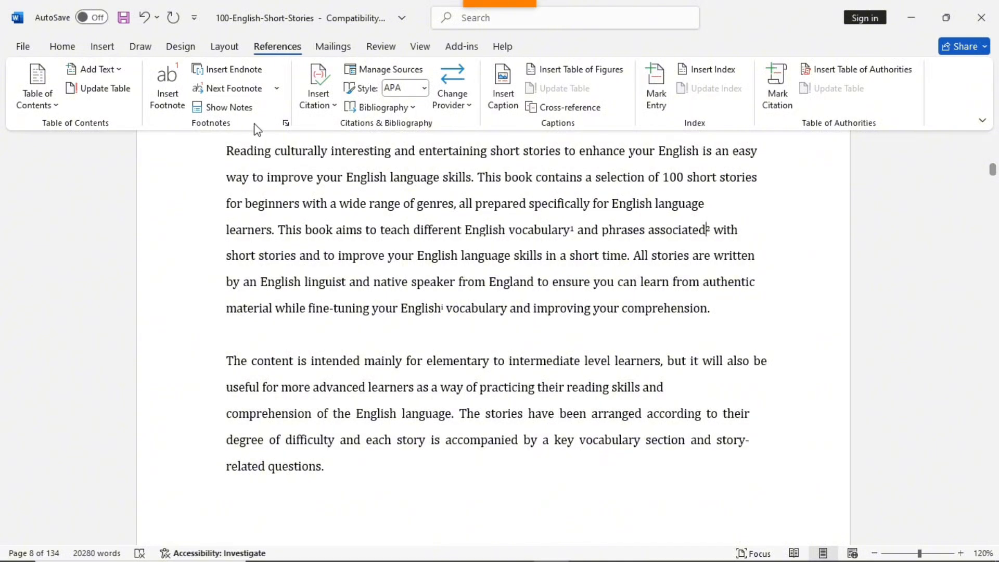
left_click(277, 88)
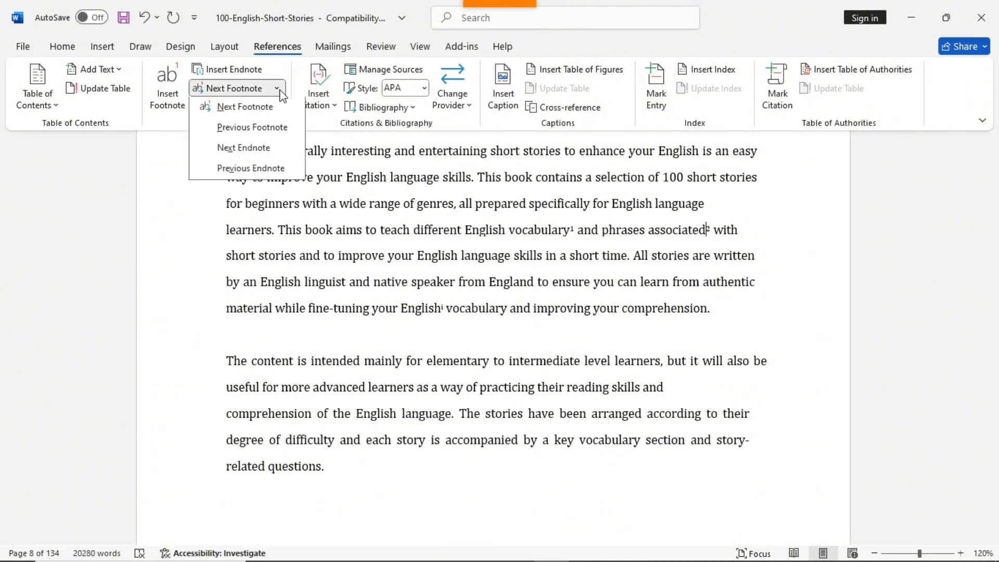
left_click(268, 128)
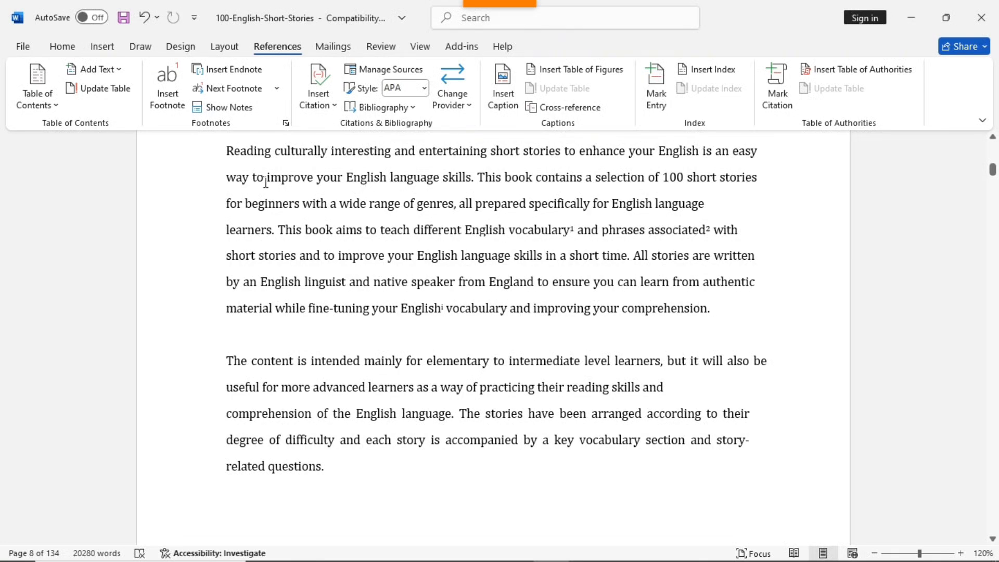
Show the document's notes with the footnote area in view and check the footnotes on page 8
left_click(231, 111)
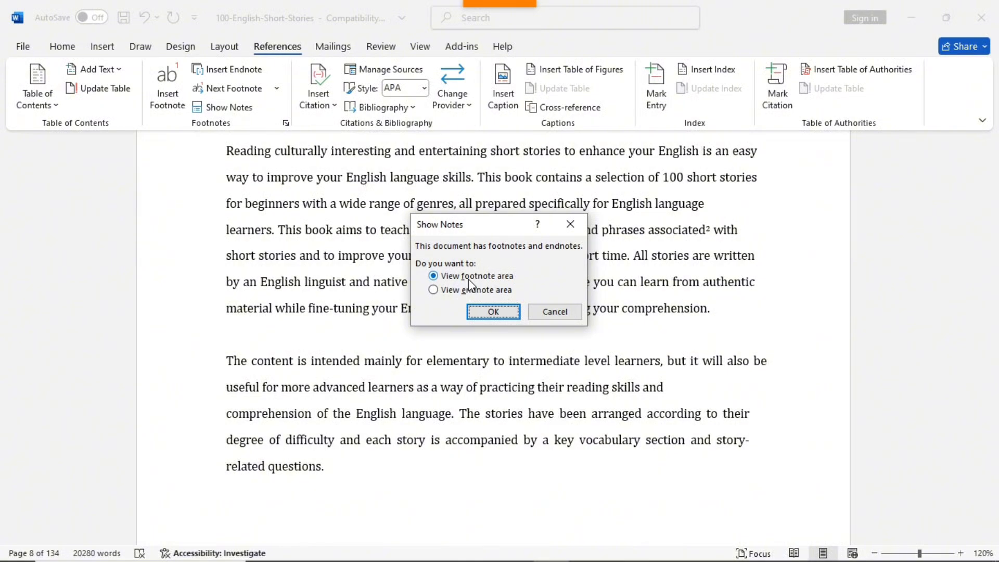
left_click(434, 290)
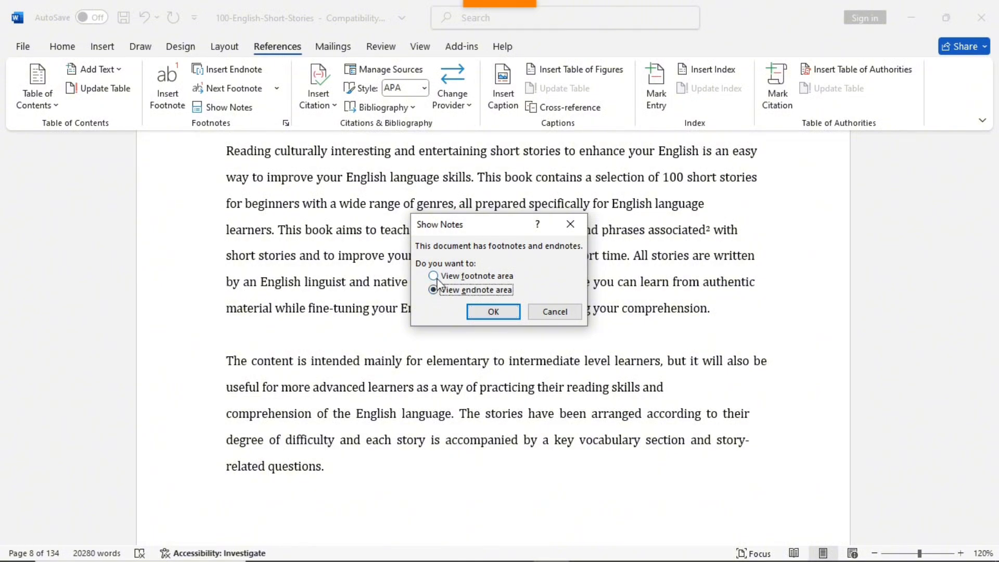
left_click(433, 276)
left_click(493, 311)
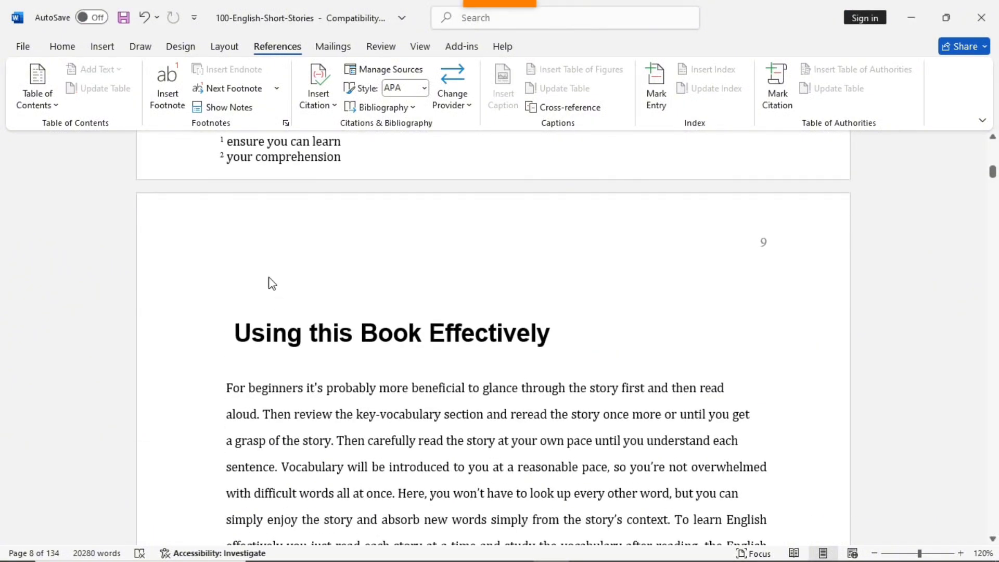
scroll(270, 283, "up", 2)
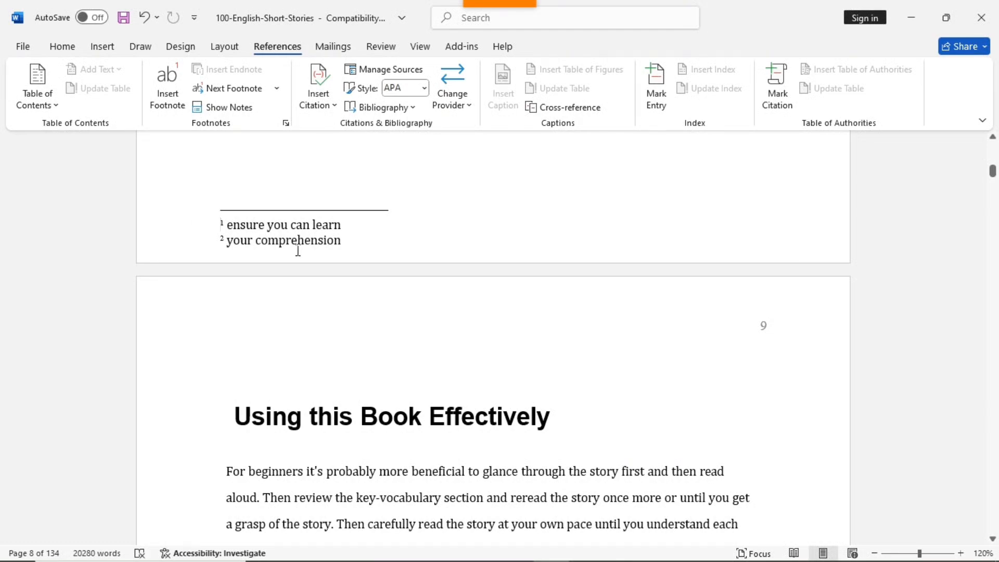
Start a new citation source of type Book at the end of the first paragraph under "Using this Book Effectively"
scroll(298, 250, "down", 4)
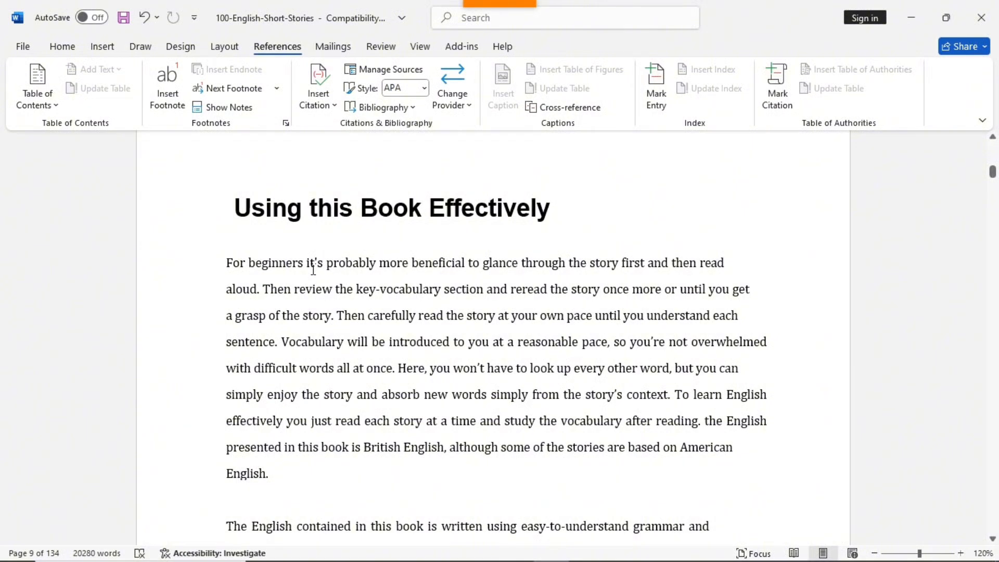
scroll(424, 156, "down", 4)
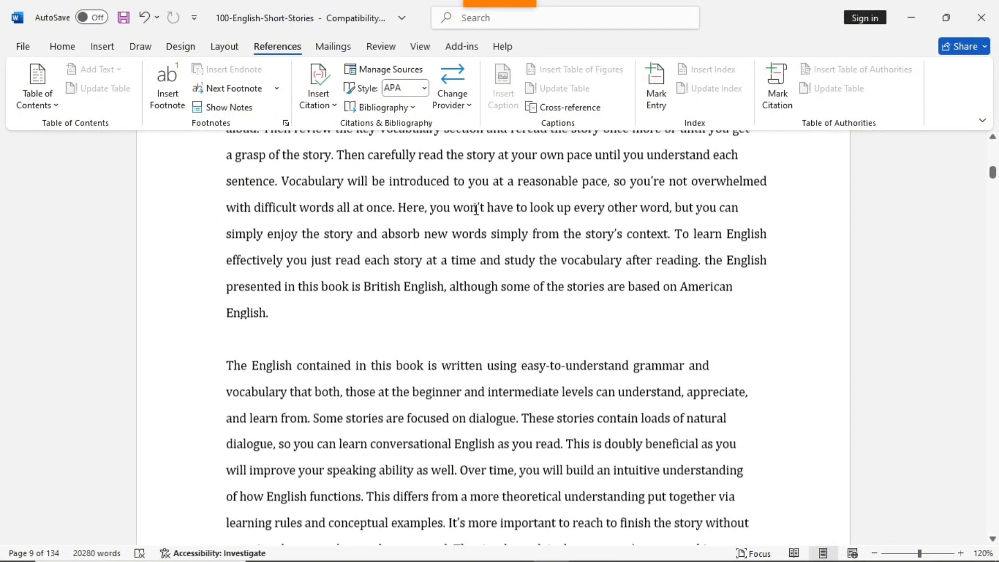
scroll(577, 294, "up", 3)
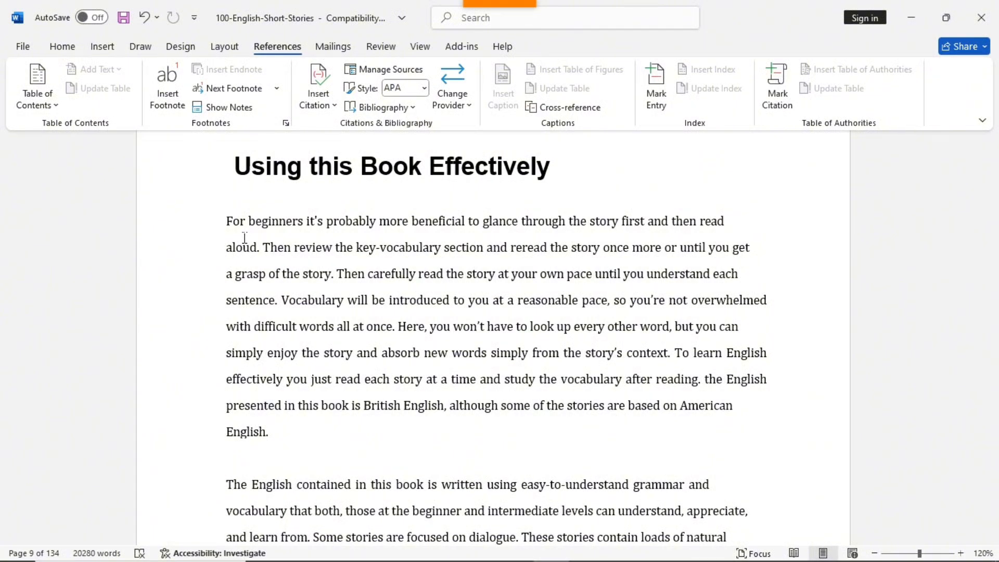
left_click(289, 444)
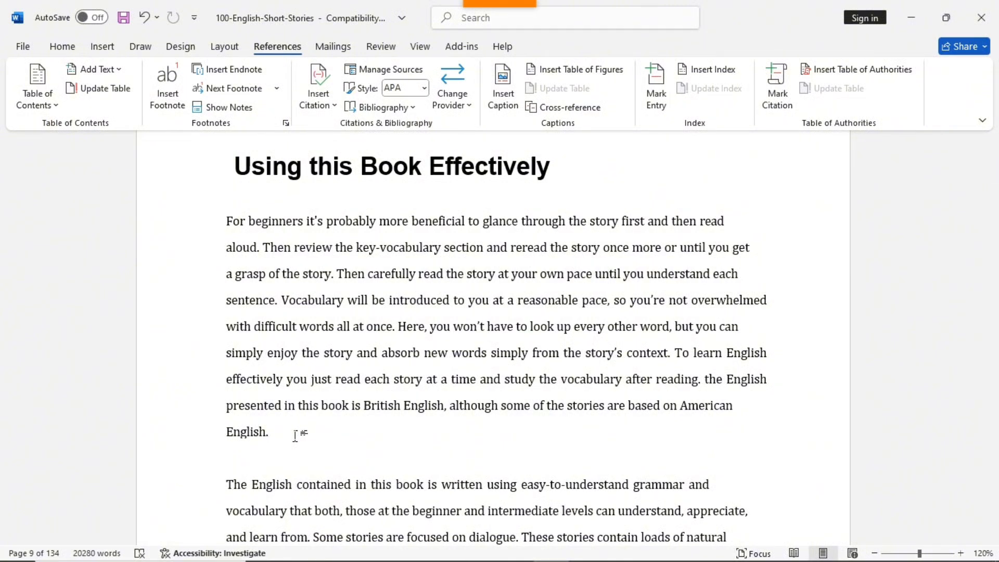
left_click(334, 106)
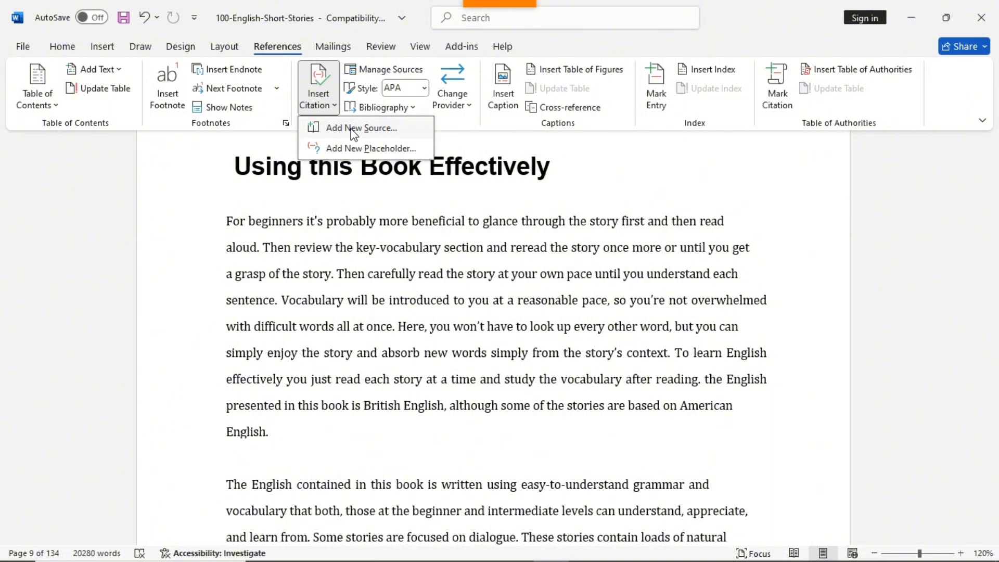
left_click(383, 132)
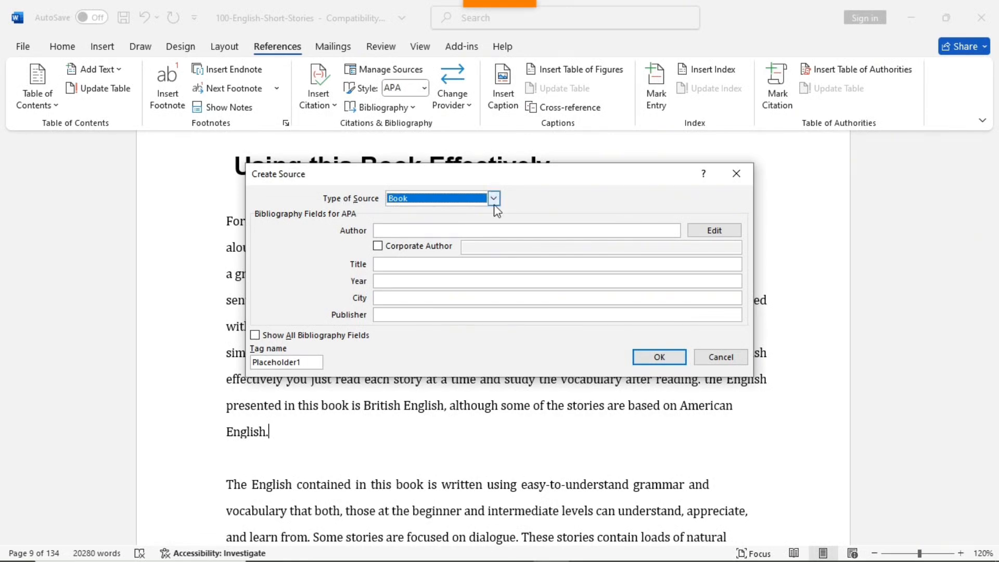
left_click_drag(524, 182, 692, 202)
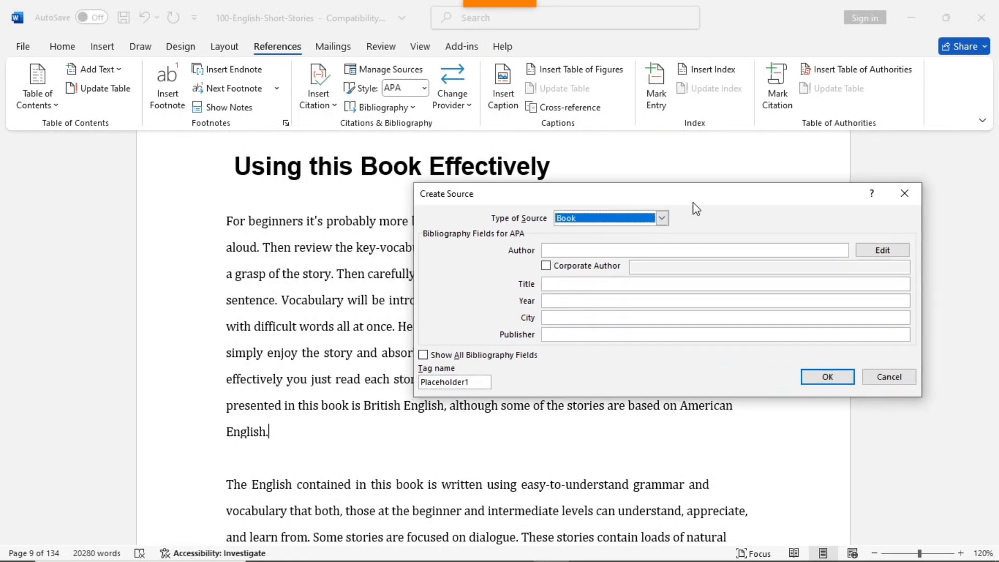
left_click(661, 218)
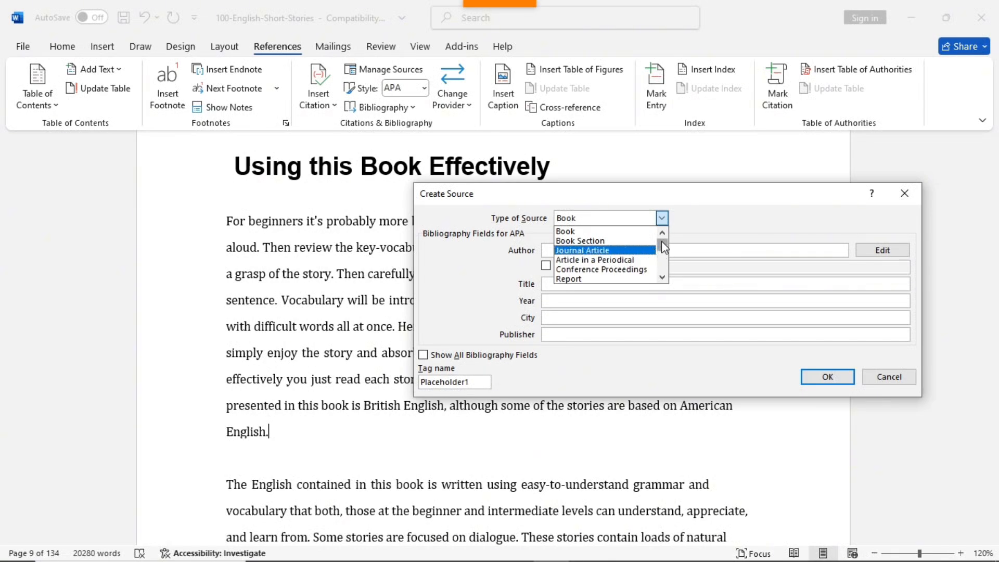
left_click_drag(661, 242, 662, 251)
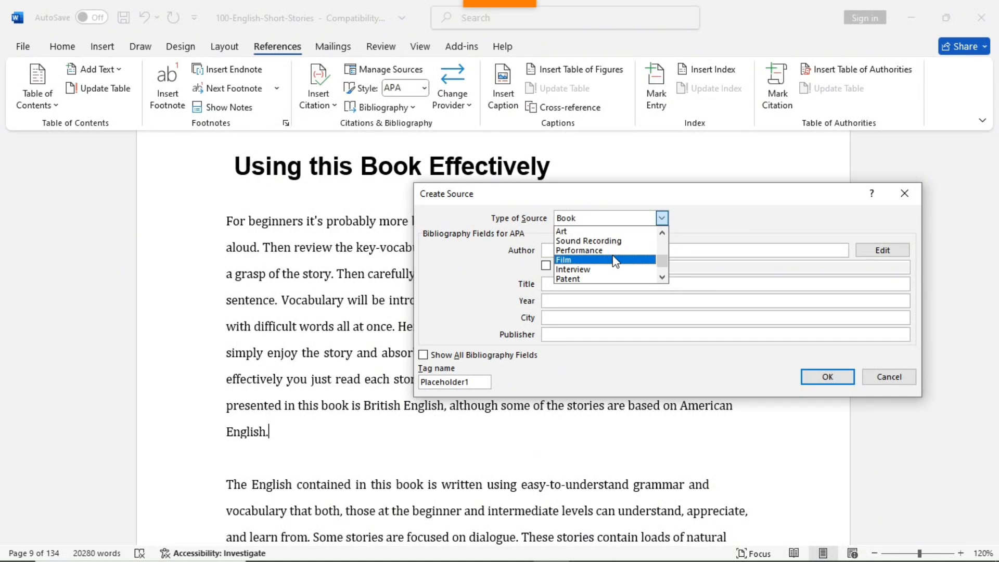
scroll(616, 260, "up", 3)
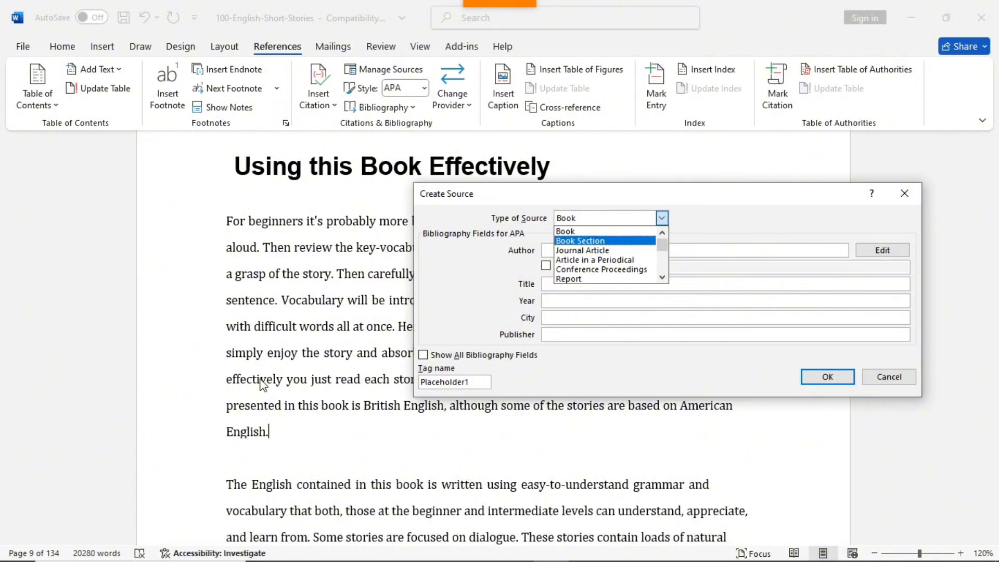
left_click(585, 232)
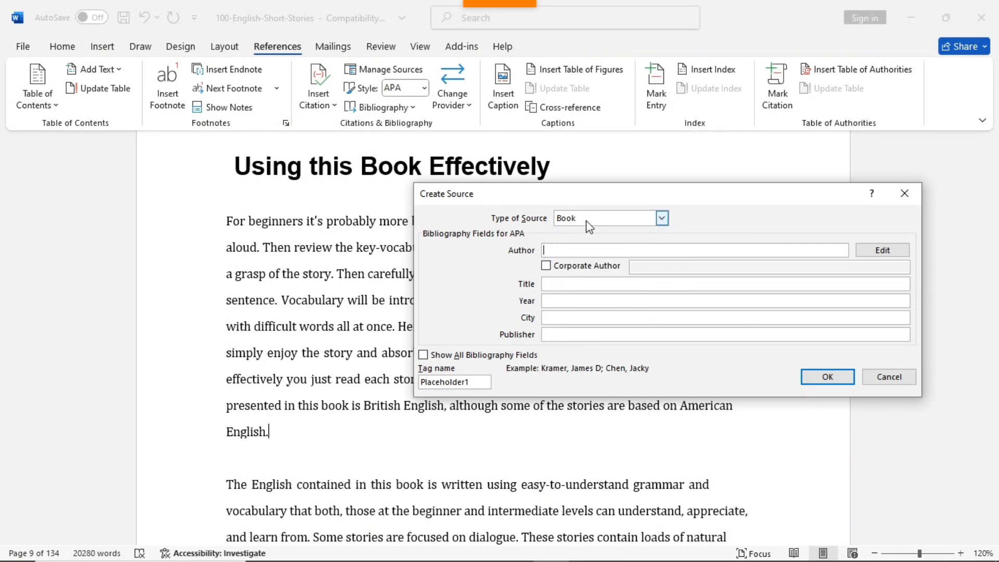
Enter the author's name for the book source
left_click(572, 250)
left_click(594, 251)
type("jsm")
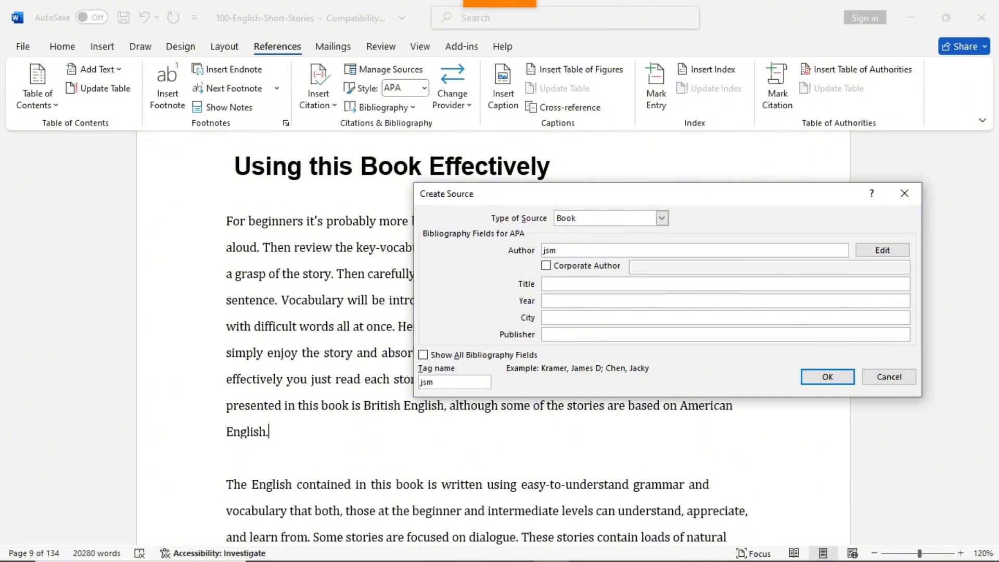
type("es")
left_click(548, 251)
key("BackSpace")
type("a")
Set the source's title to "how to write bibliography", year 2006, city chicago and publisher ABC publisher, and insert the citation
left_click(573, 285)
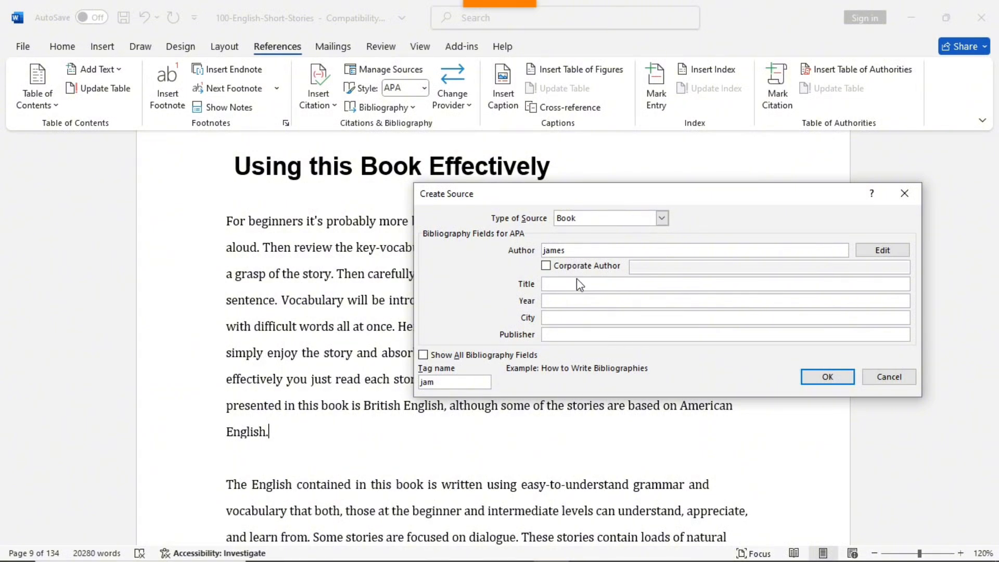
type("how to write bibliography")
left_click(567, 301)
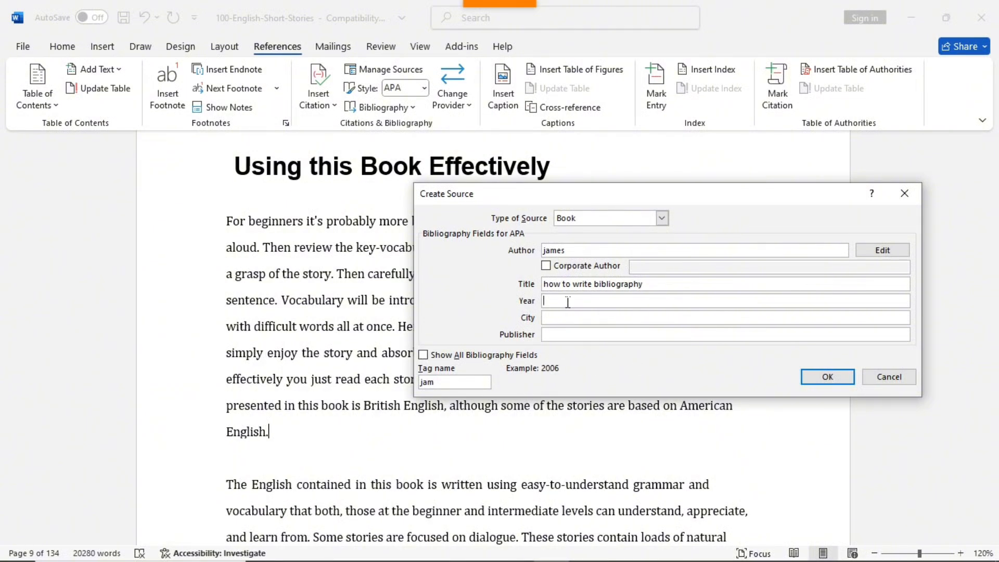
type("2006")
left_click(570, 317)
type("chicago")
left_click(597, 335)
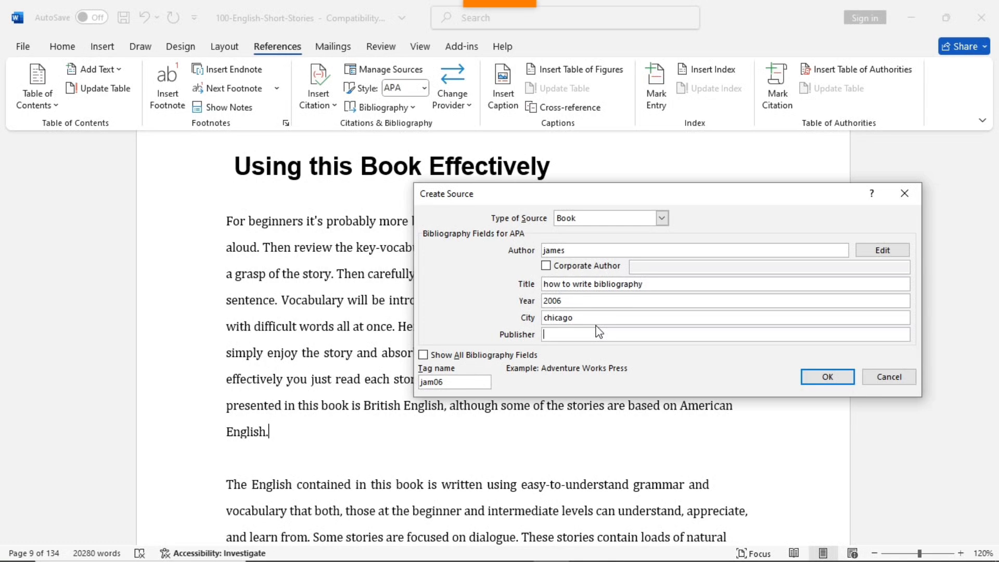
type("ABC publisher")
left_click(824, 377)
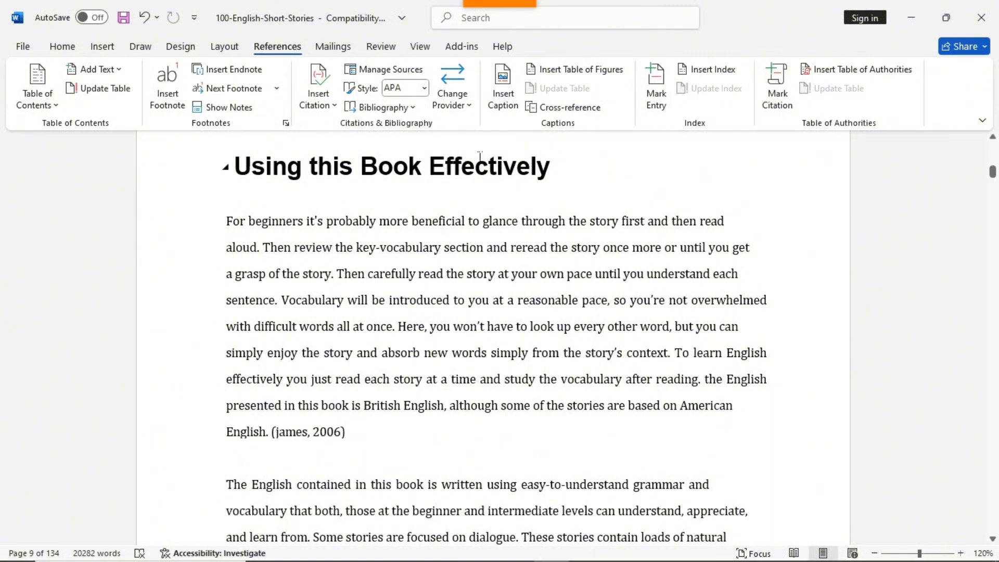
Look through the list of citation styles available for the document's sources
left_click(425, 89)
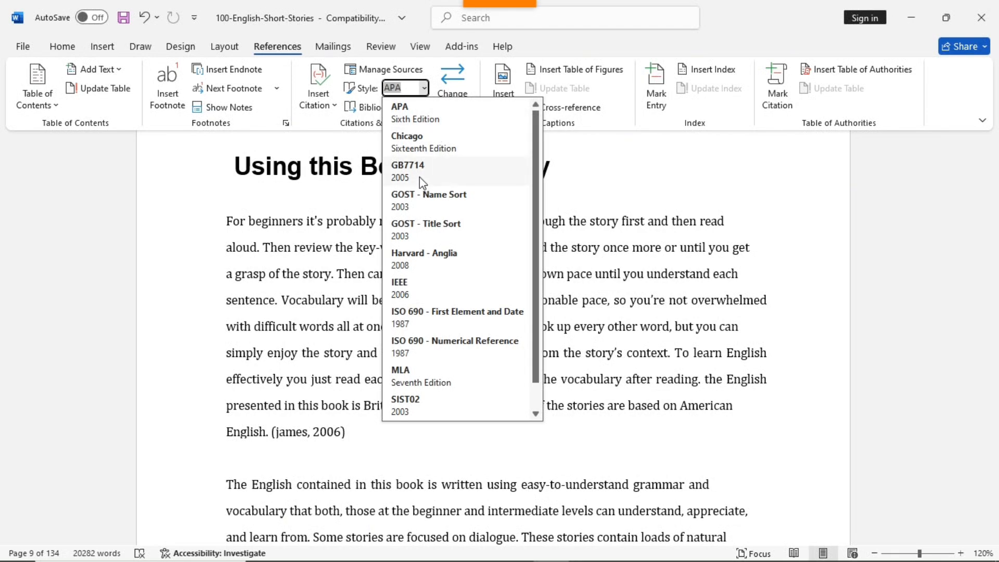
scroll(417, 261, "down", 1)
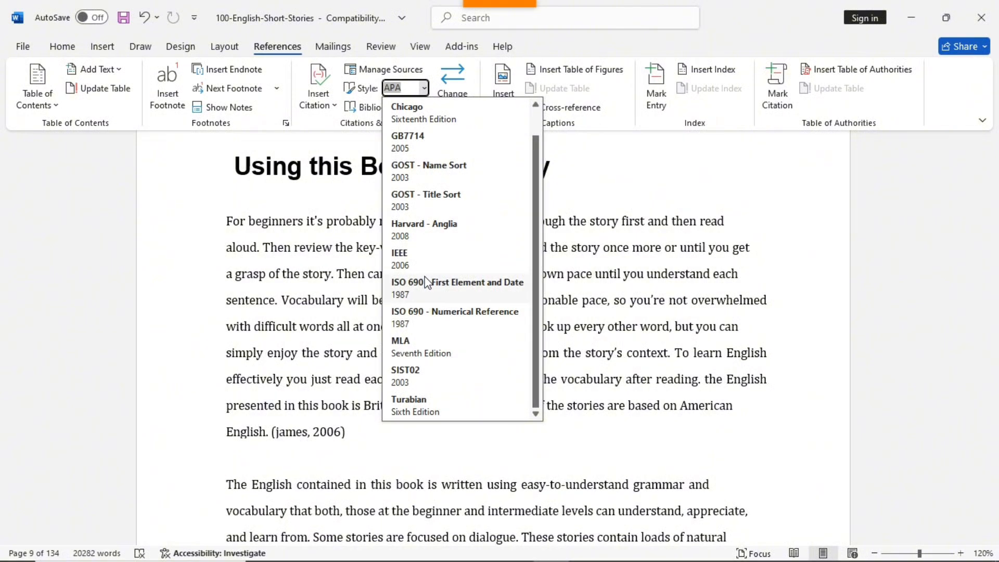
scroll(413, 260, "up", 1)
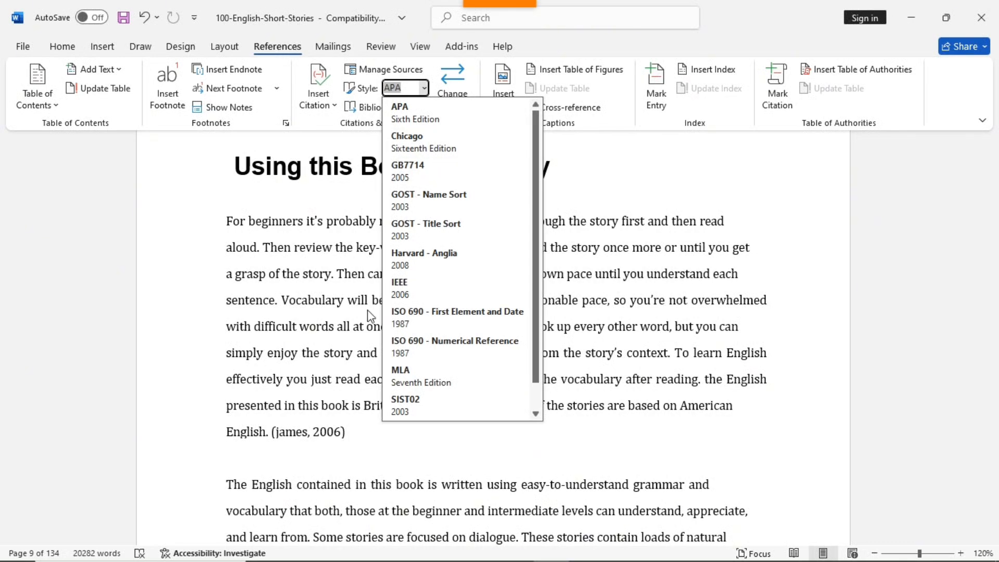
left_click(323, 167)
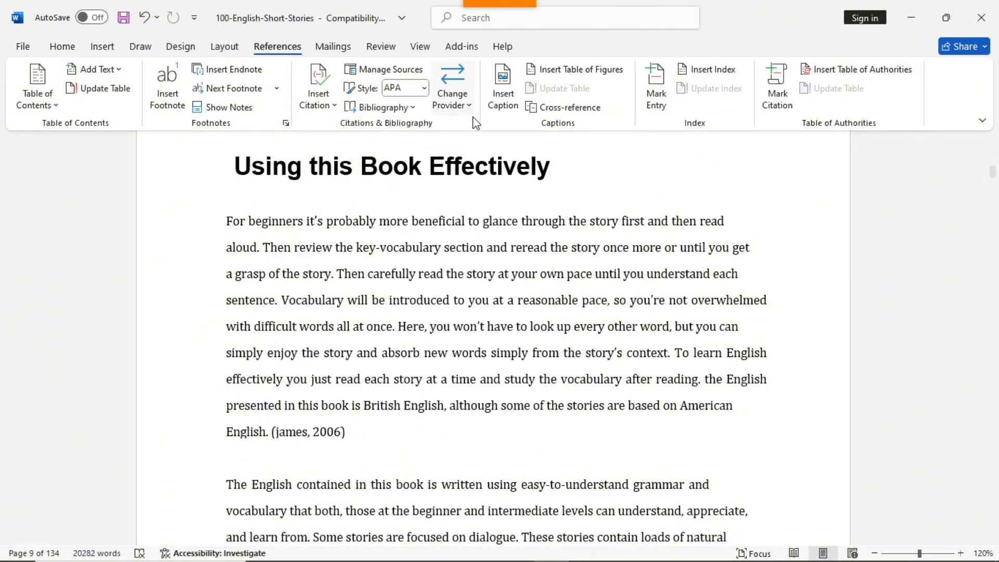
Insert the built-in Bibliography on a new line after the last paragraph of "Using this Book Effectively" and compare it with the in-text citation
scroll(492, 232, "down", 3)
scroll(492, 231, "down", 6)
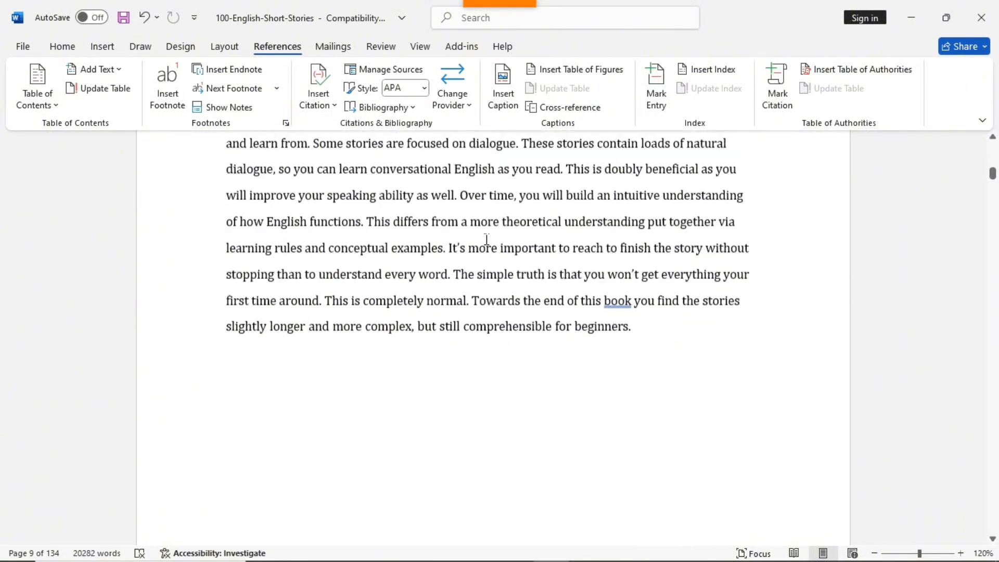
scroll(573, 217, "up", 3)
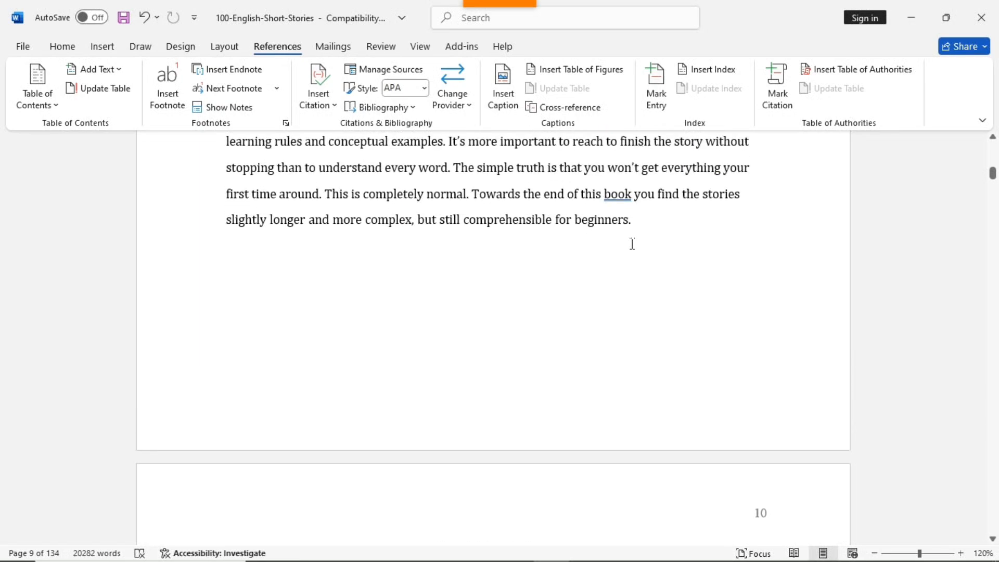
left_click(642, 222)
key("Return")
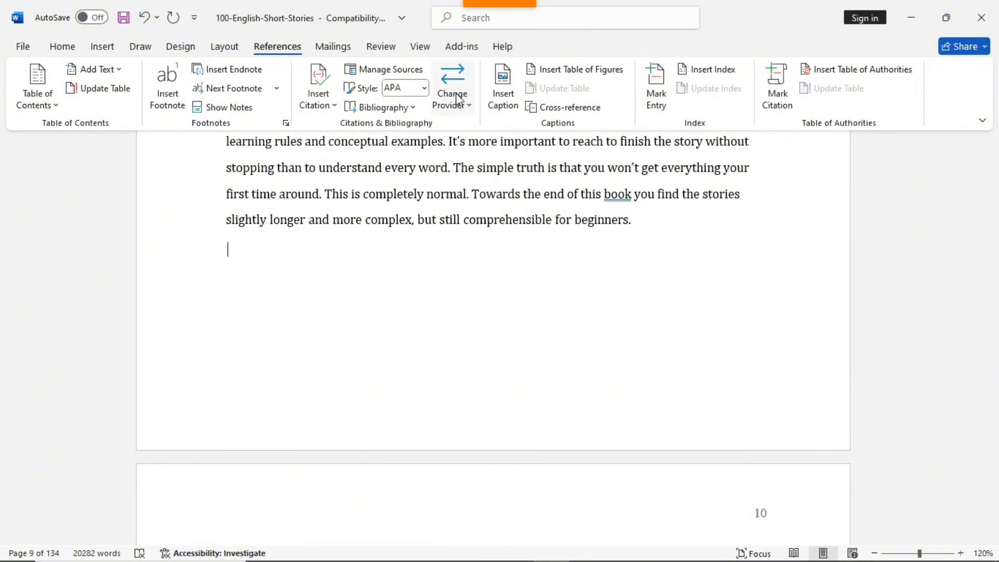
left_click(419, 108)
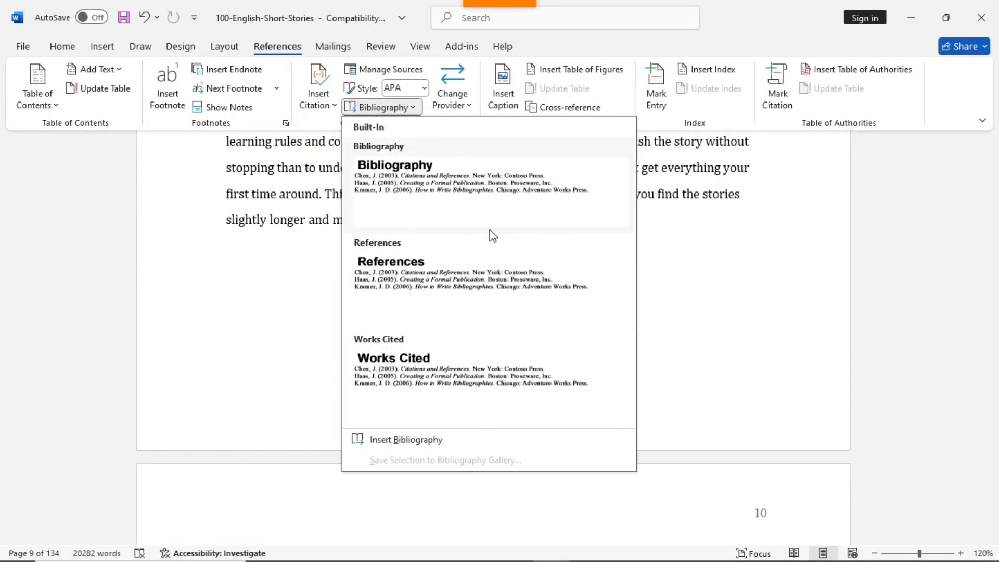
left_click(452, 182)
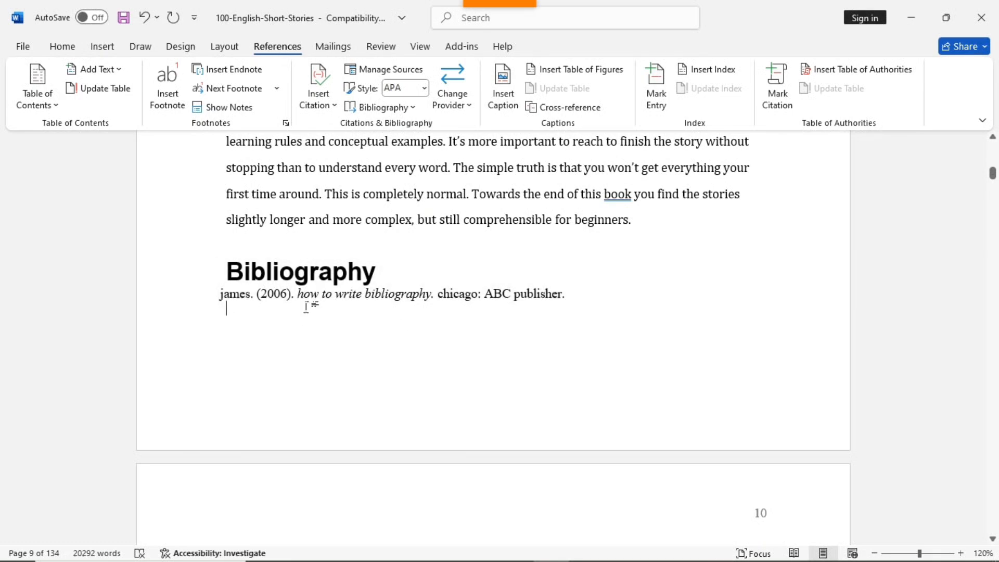
scroll(486, 248, "up", 4)
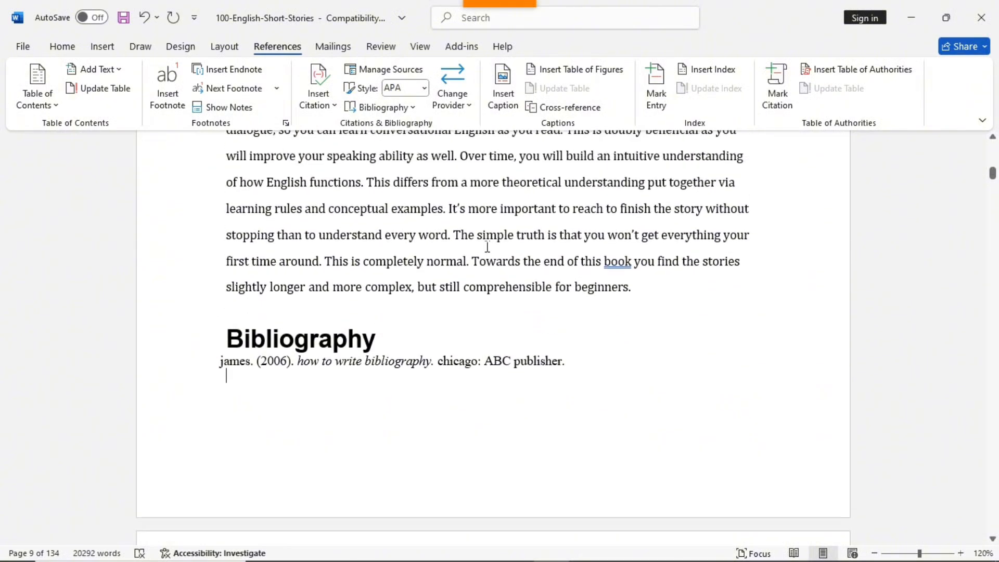
scroll(475, 267, "down", 2)
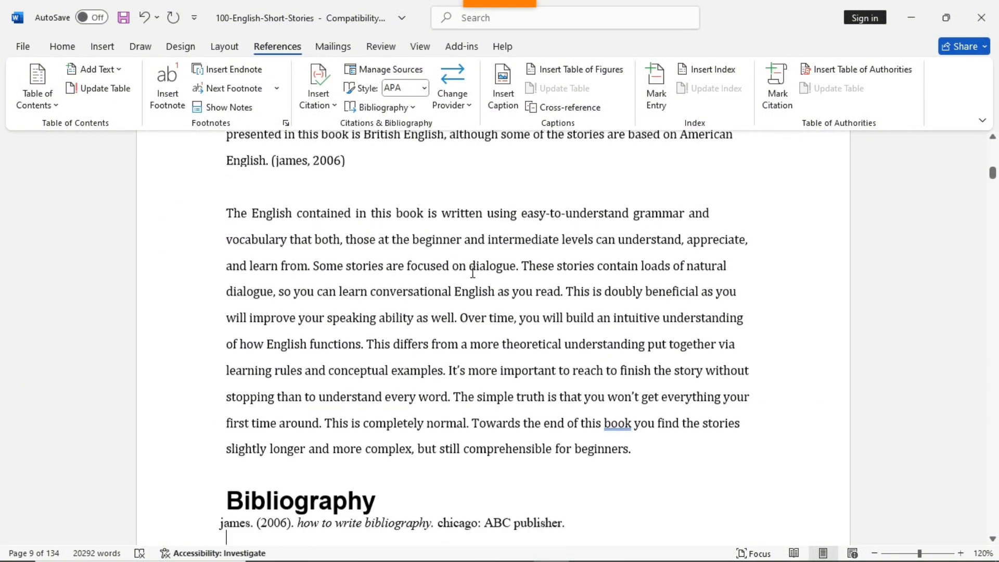
scroll(415, 421, "down", 1)
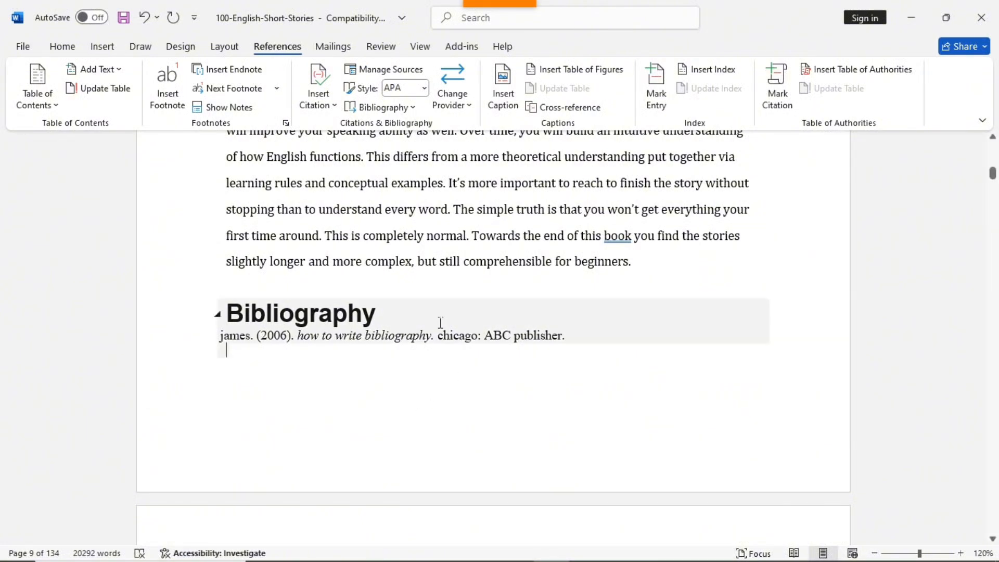
Add an empty line after the last paragraph of the story "1. The Key"
scroll(664, 364, "down", 6)
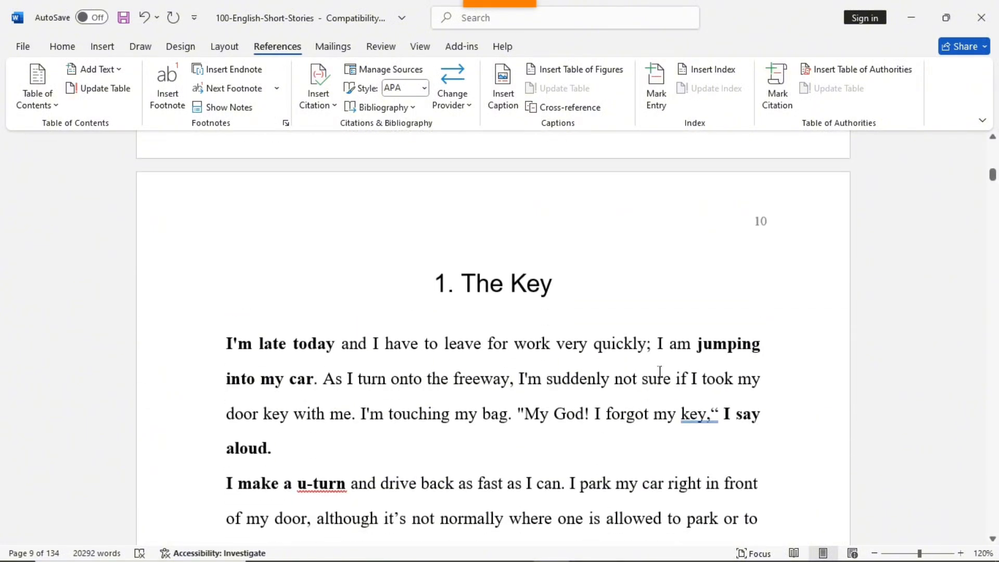
scroll(660, 372, "down", 15)
scroll(645, 396, "up", 3)
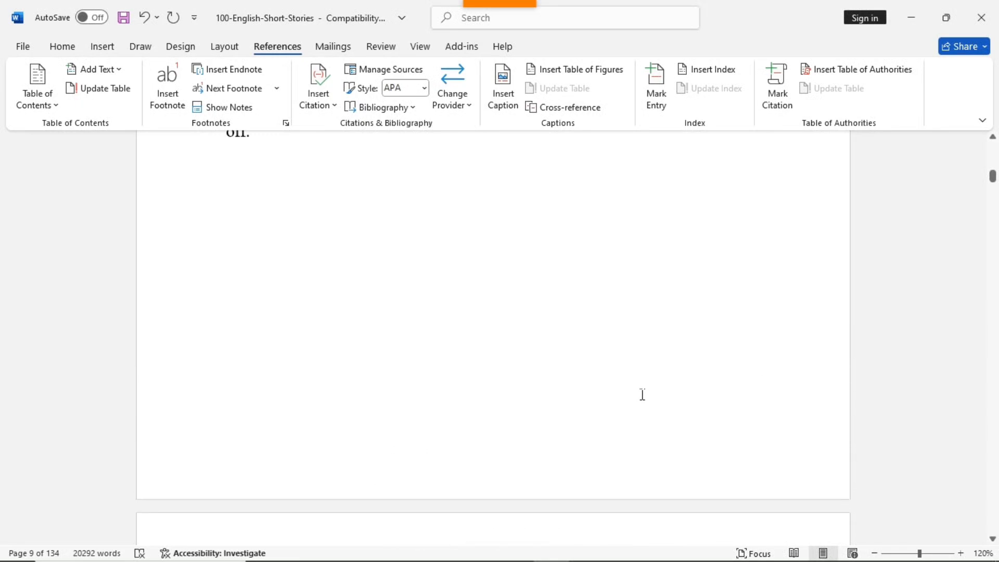
scroll(634, 398, "up", 4)
scroll(452, 426, "down", 1)
left_click(292, 281)
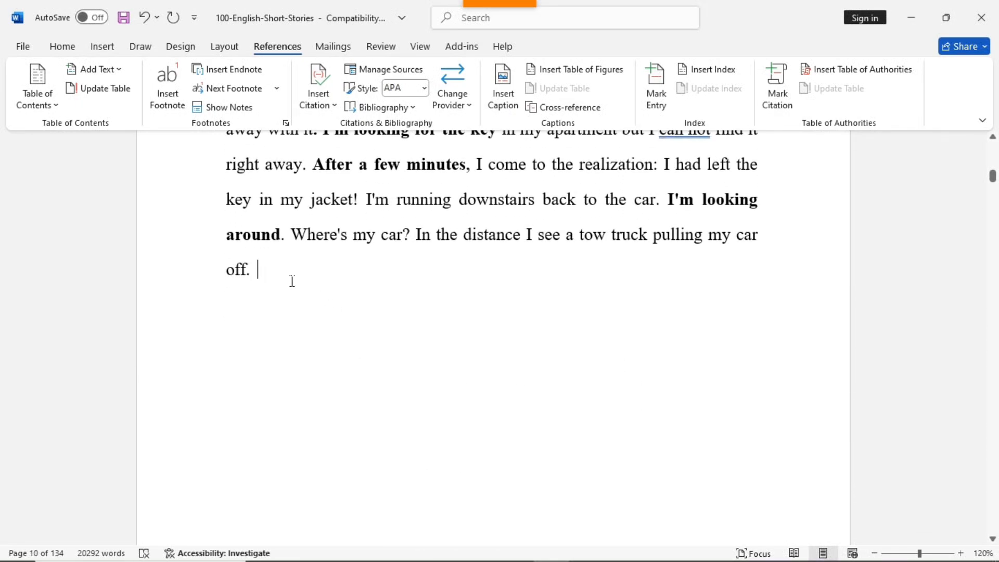
key("Return")
Insert the Gemini_Generated_Image picture of the man in the blue shirt from the Downloads folder
left_click(99, 49)
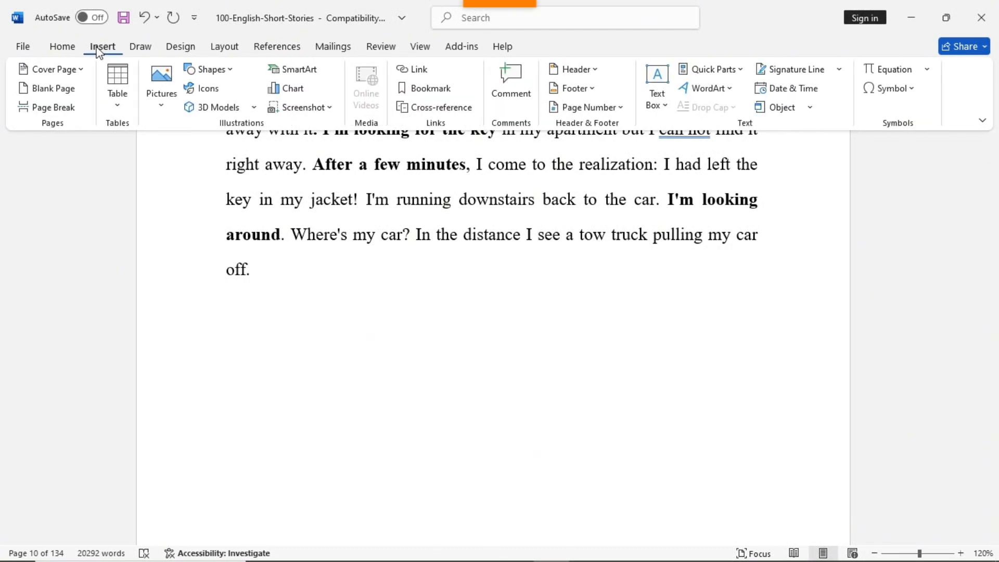
left_click(160, 102)
left_click(214, 150)
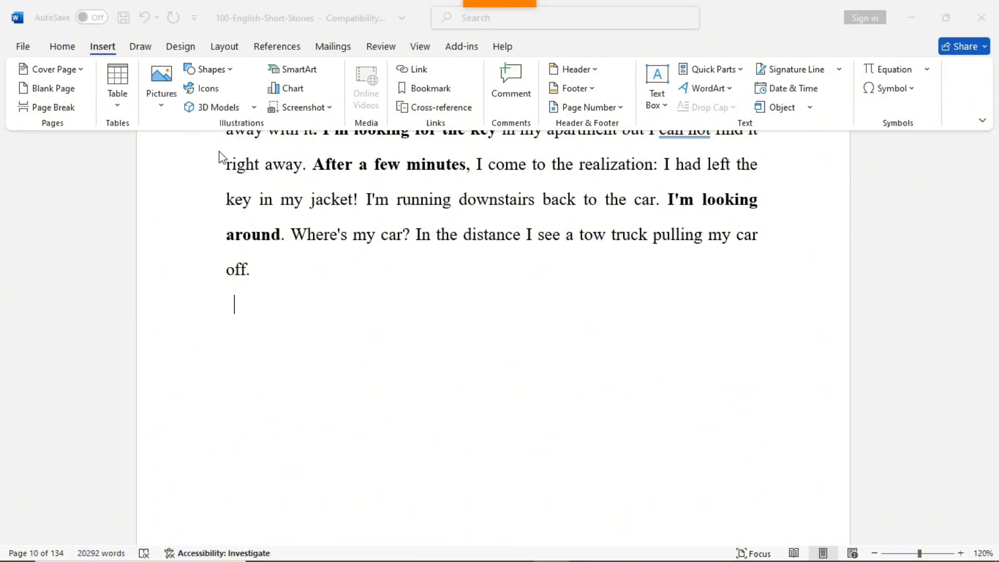
scroll(196, 226, "down", 2)
scroll(196, 225, "down", 2)
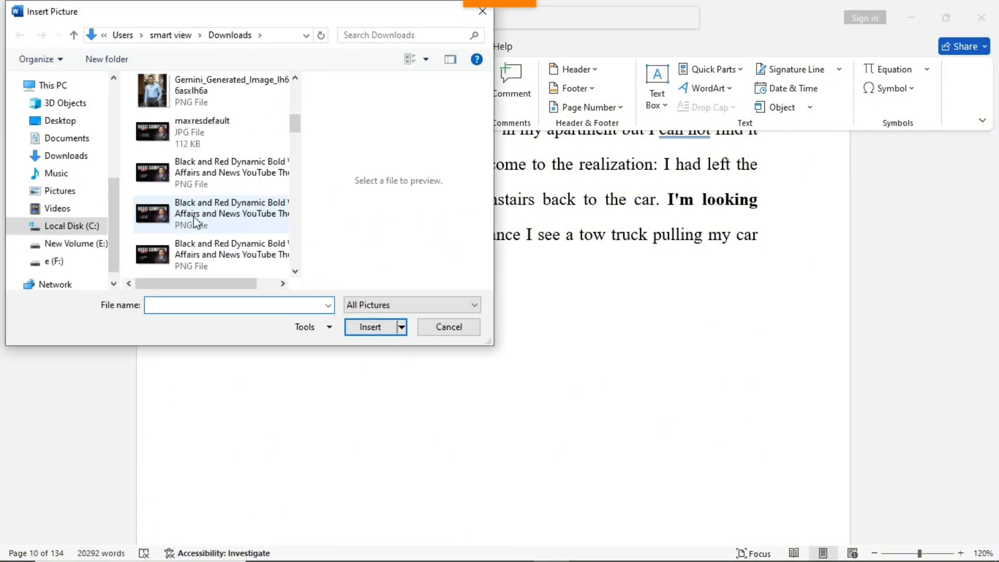
left_click(213, 96)
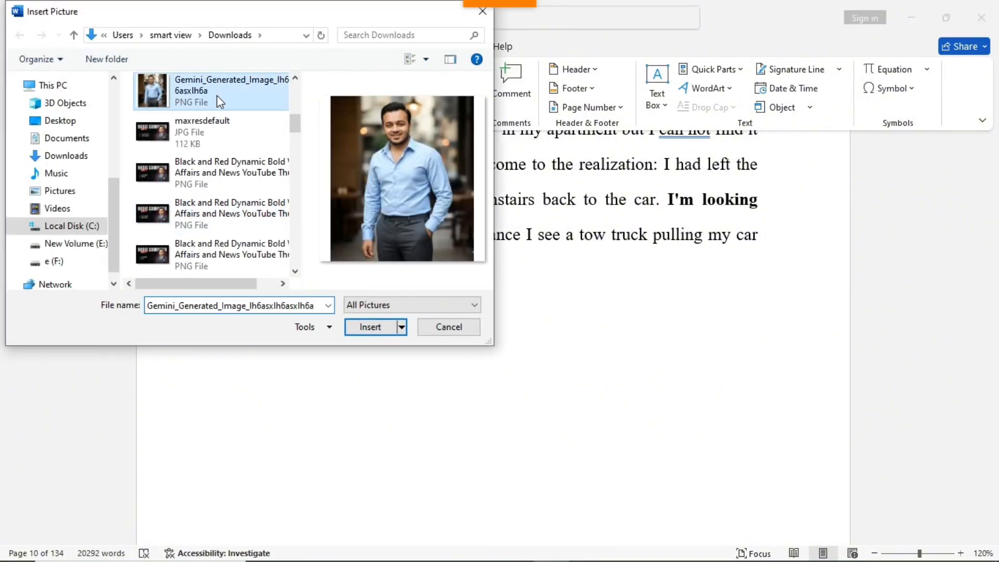
left_click(375, 327)
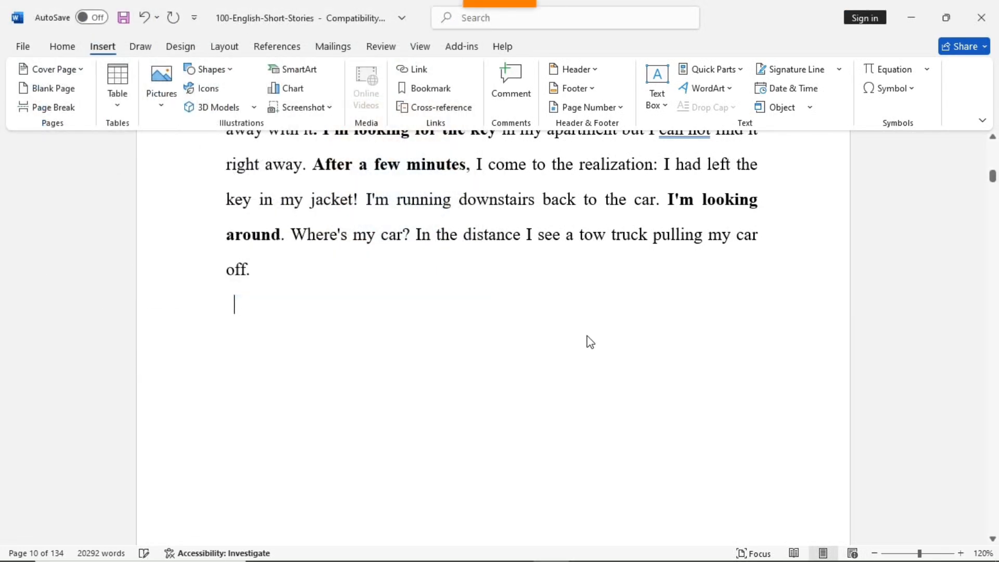
Set the inserted picture's text wrapping to in front of text
right_click(535, 329)
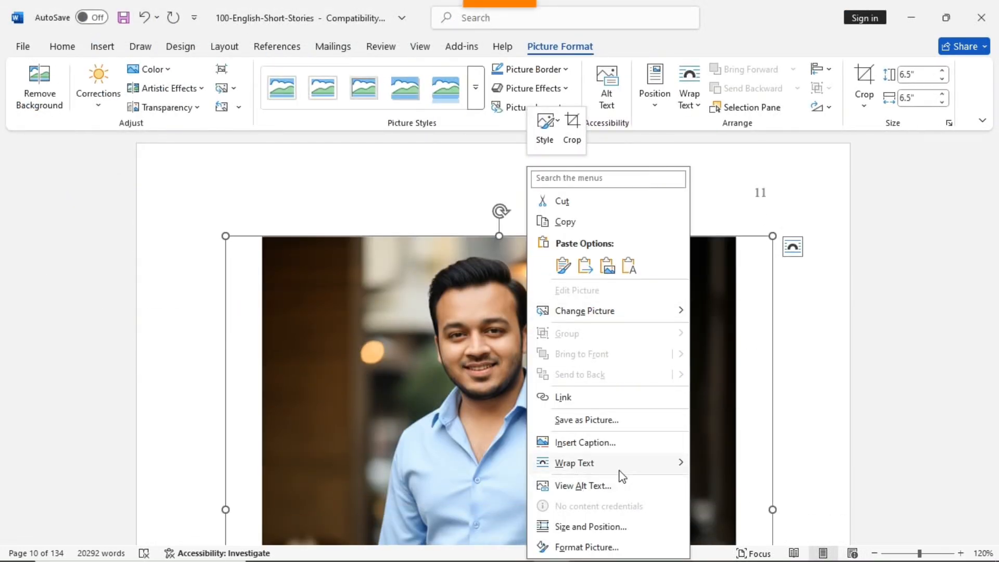
mouse_move(626, 463)
left_click(742, 443)
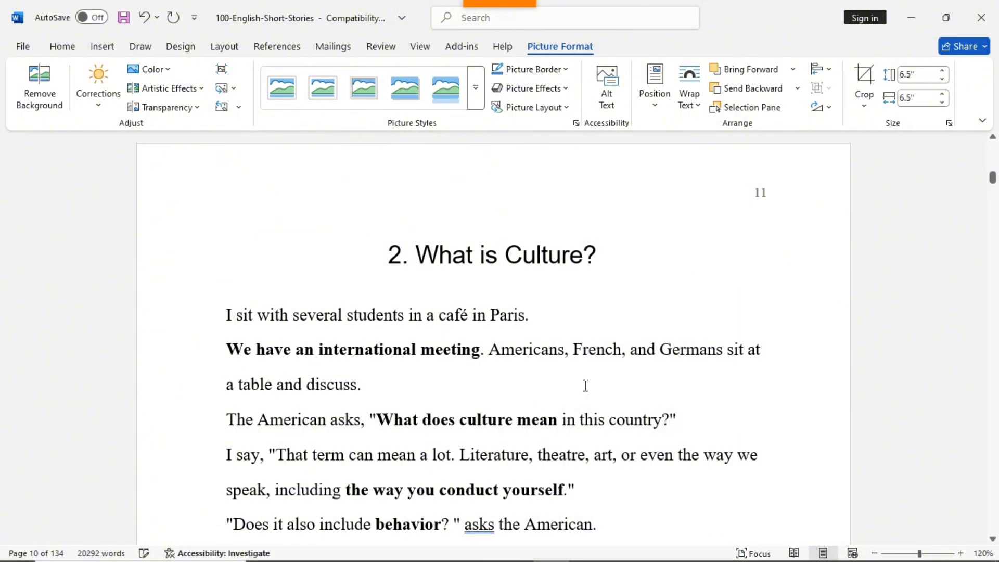
Scale the picture down to about 4.63 inches square and move it lower on page 10
scroll(536, 362, "up", 10)
scroll(535, 359, "up", 4)
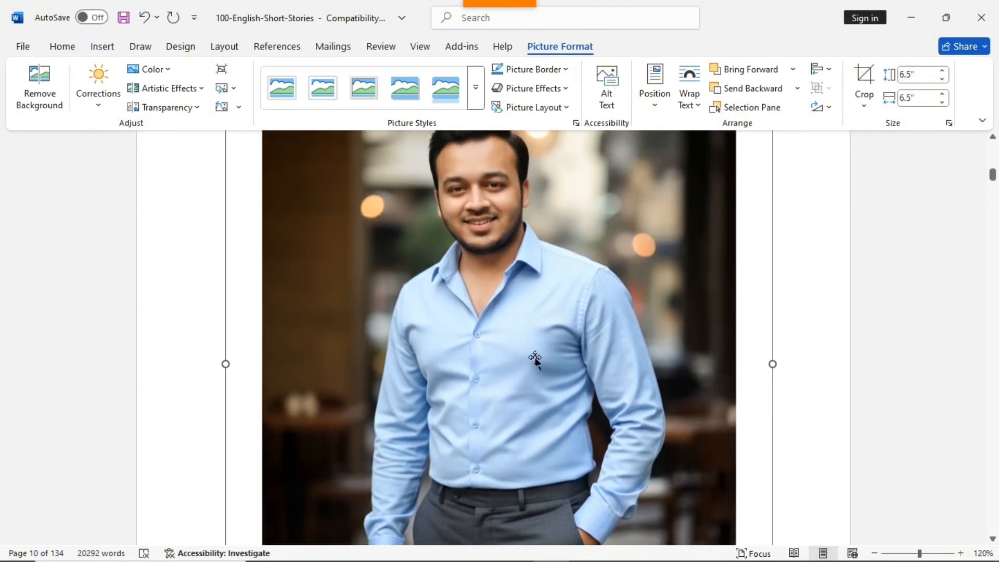
scroll(536, 359, "down", 6)
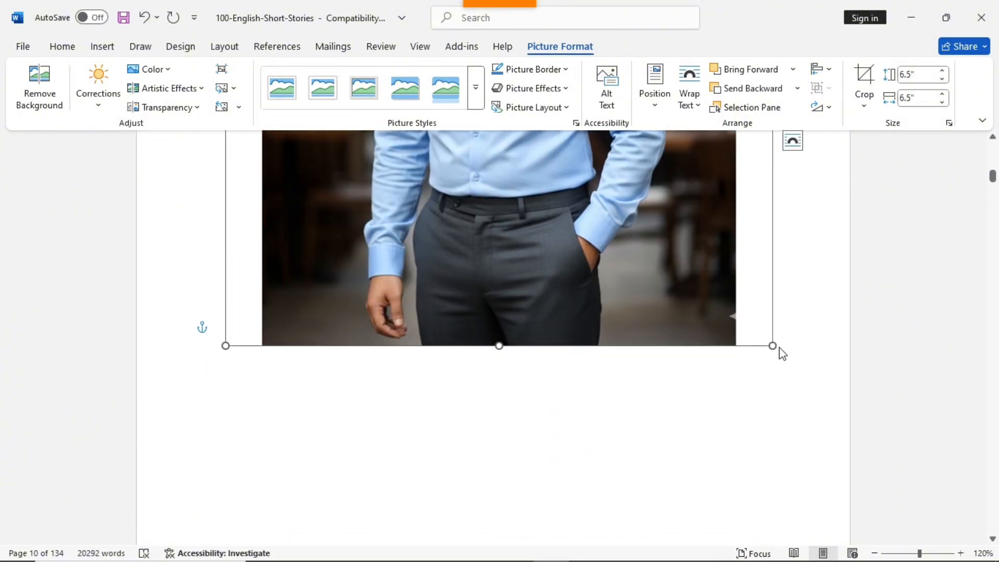
left_click_drag(773, 346, 614, 188)
scroll(525, 167, "up", 6)
left_click_drag(525, 167, 597, 296)
Shrink the picture further to a small figure and centre it just below the last line of "1. The Key"
scroll(598, 290, "down", 6)
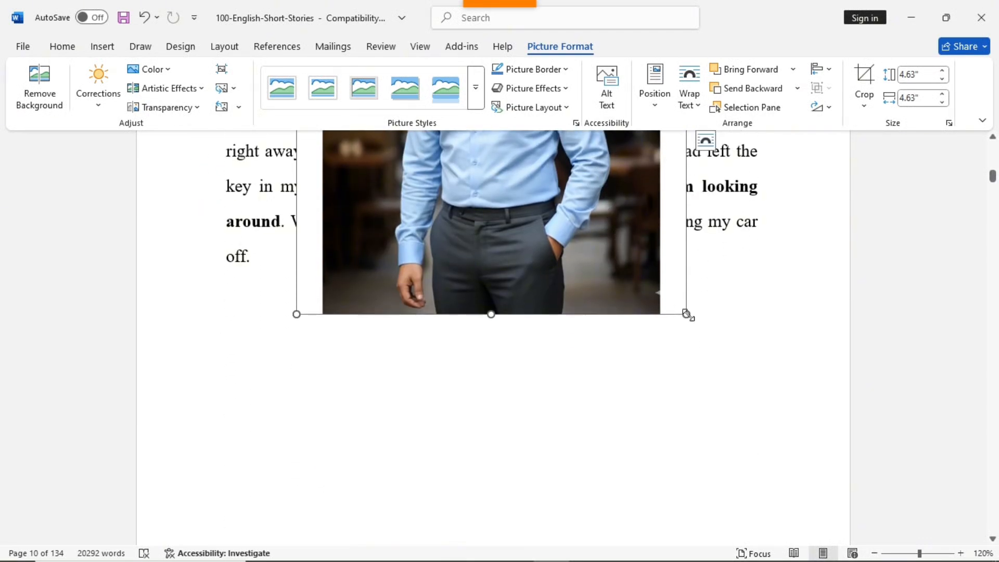
left_click_drag(689, 315, 580, 208)
scroll(520, 218, "up", 4)
left_click_drag(471, 232, 574, 441)
scroll(574, 440, "down", 4)
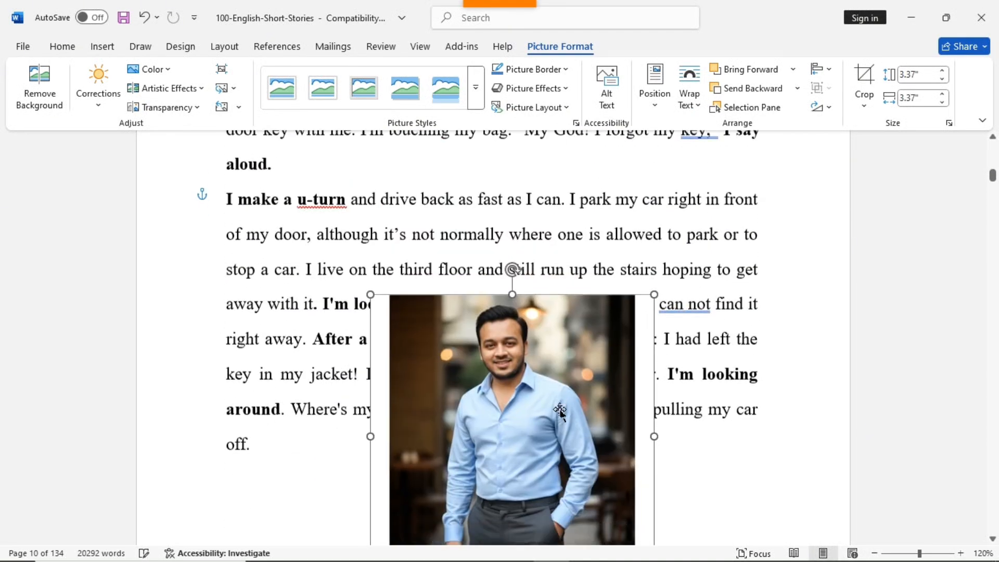
left_click_drag(654, 473, 526, 326)
left_click_drag(483, 275, 517, 450)
left_click(658, 454)
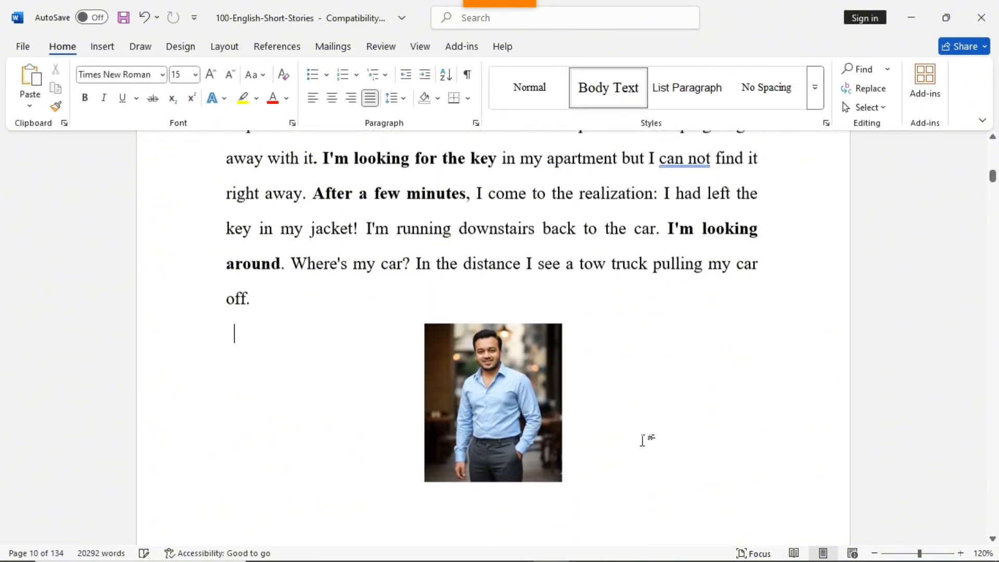
Start a caption for the picture and enter a colon and the person's name after "Figure 1"
scroll(645, 439, "down", 2)
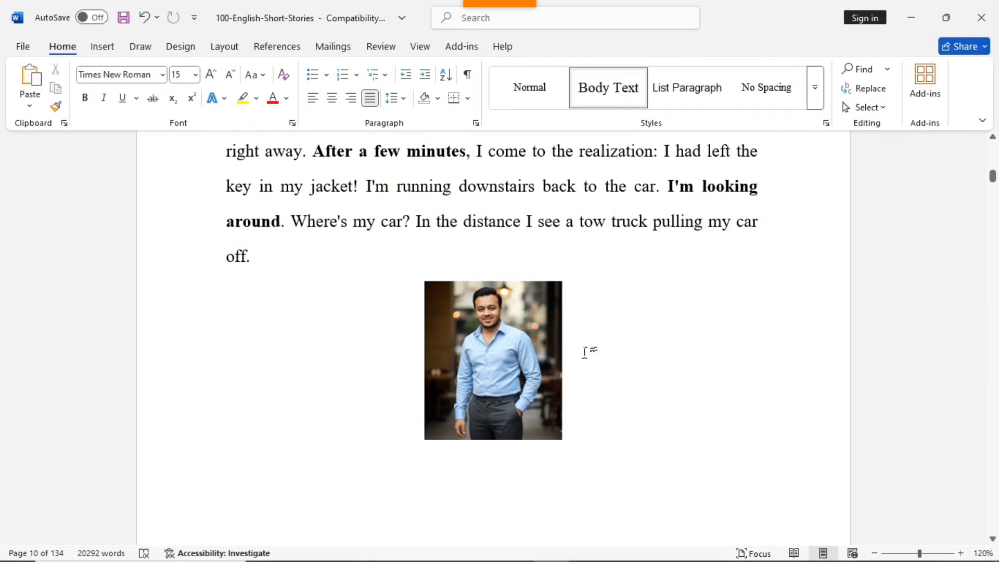
left_click(494, 347)
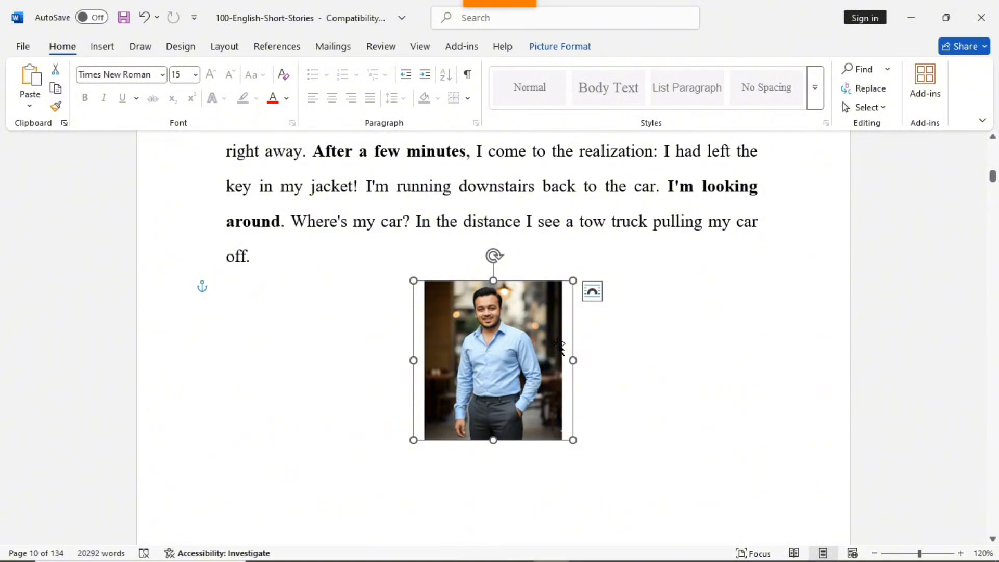
left_click(262, 51)
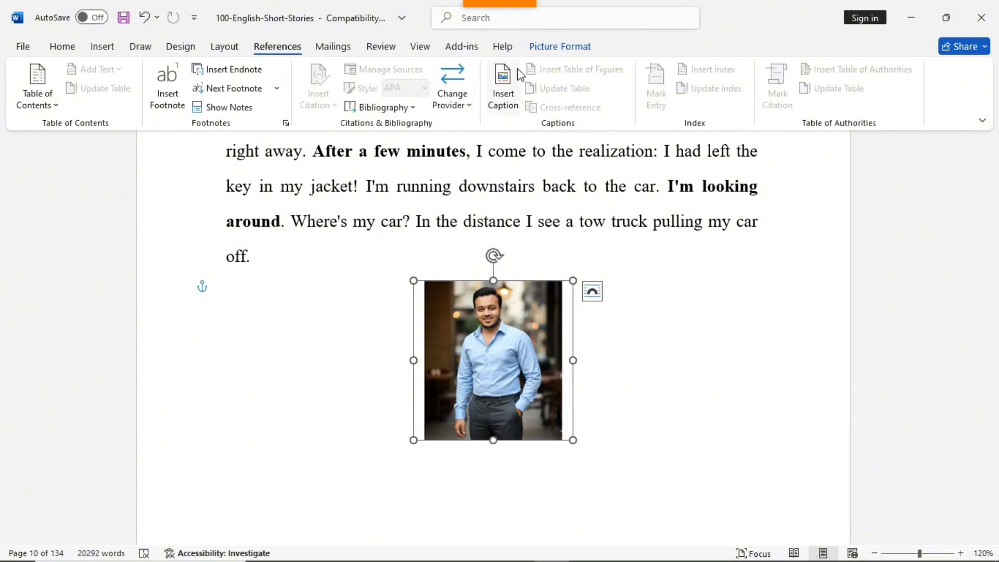
left_click(504, 99)
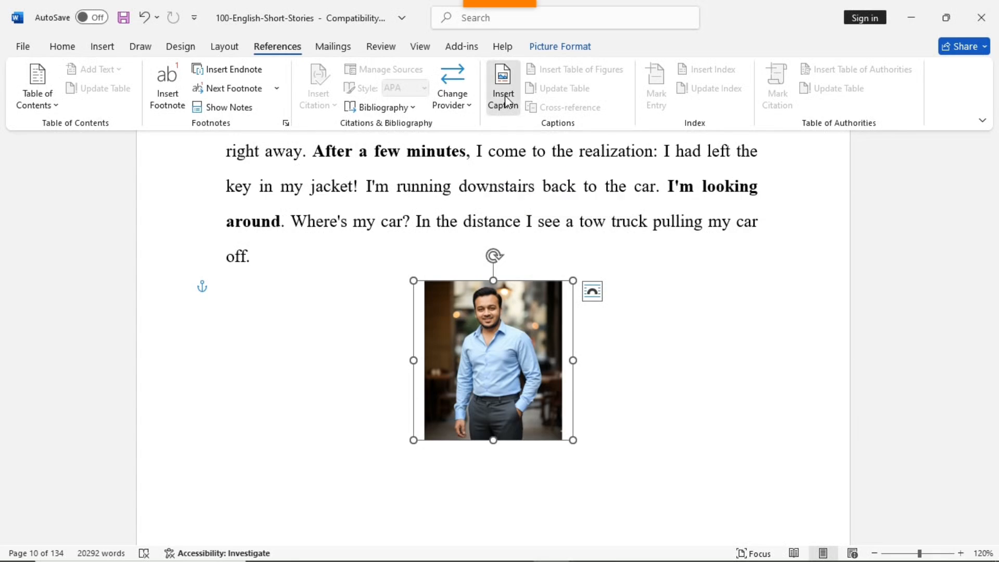
left_click_drag(482, 191, 725, 189)
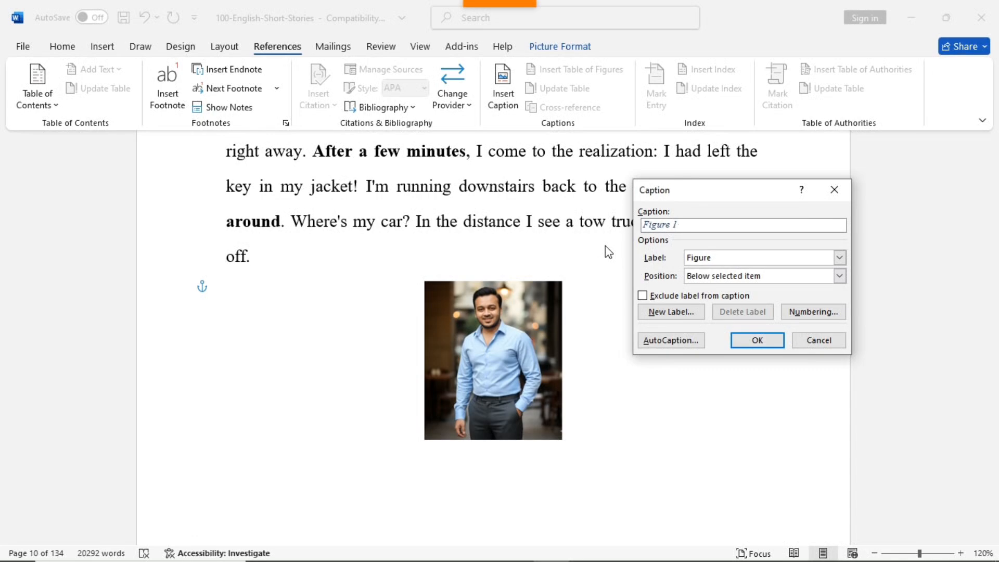
type(":")
type("Tanvir")
Insert the picture's caption with the Figure label, positioned below the selected item
left_click(839, 258)
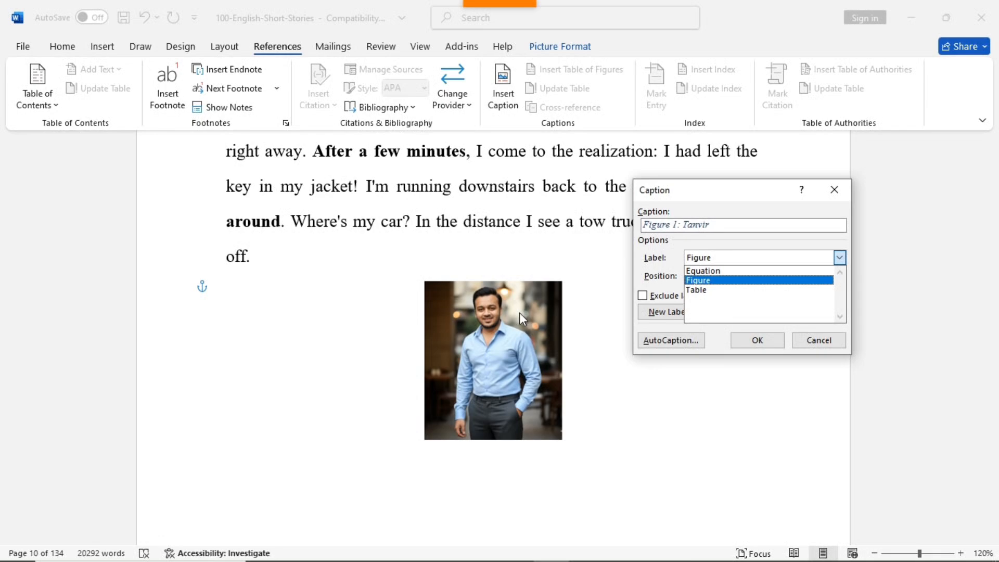
left_click(715, 281)
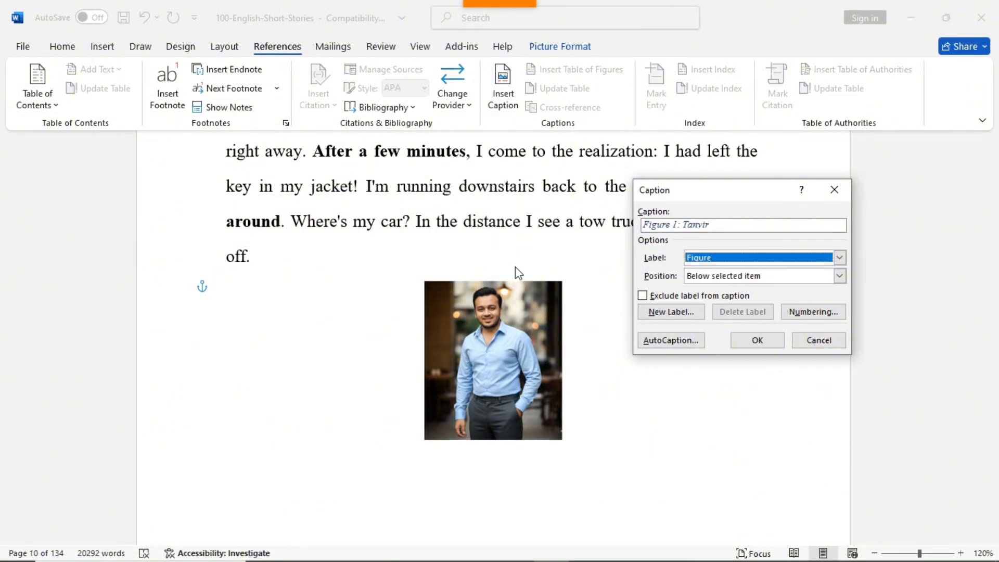
left_click(838, 276)
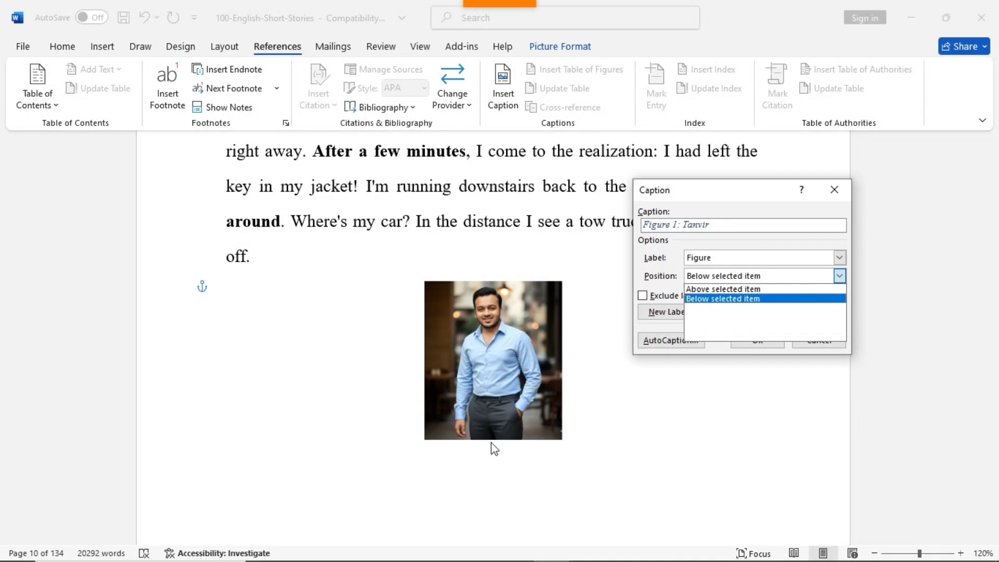
left_click(724, 303)
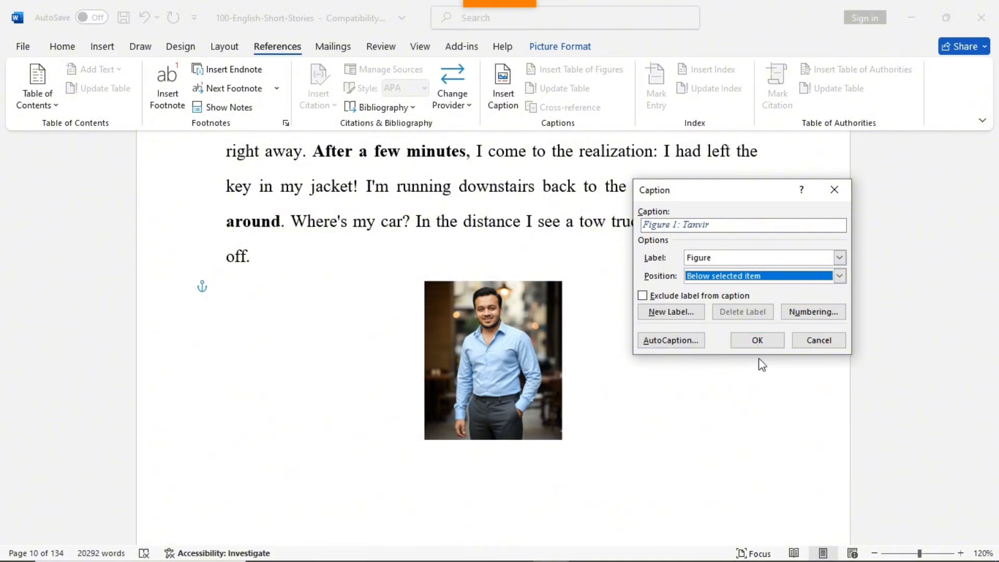
left_click(757, 340)
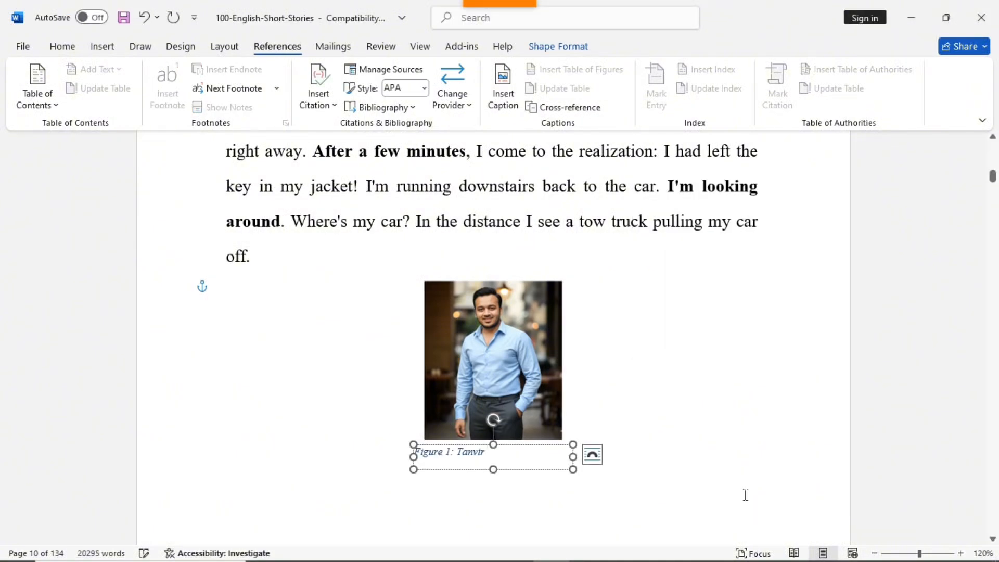
scroll(669, 386, "down", 3)
left_click(604, 328)
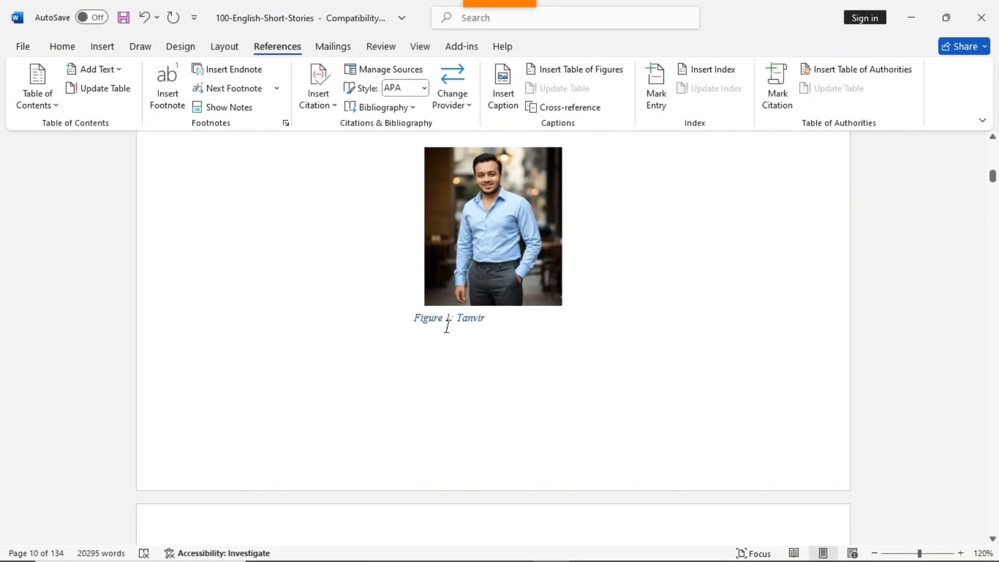
scroll(510, 312, "up", 3)
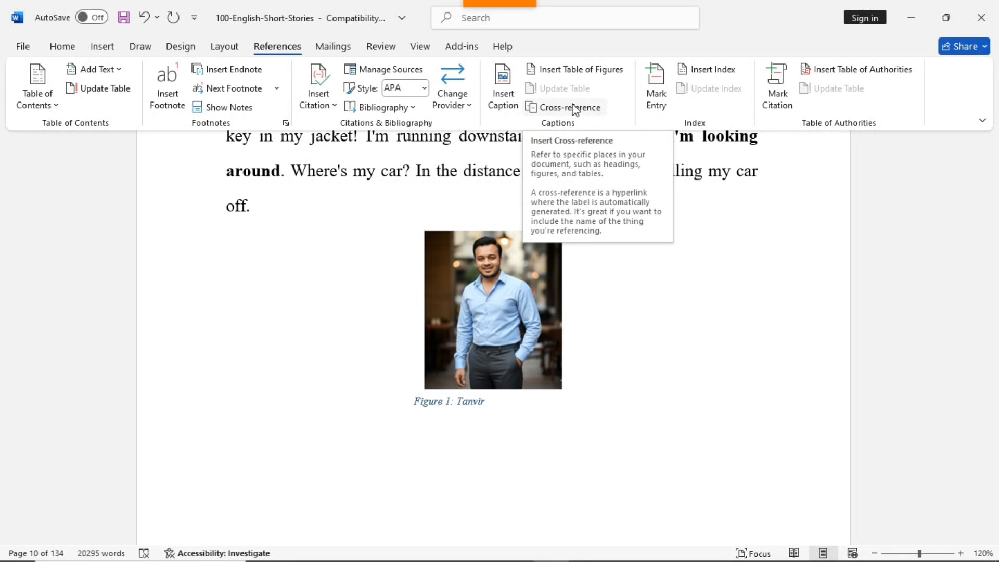
left_click(211, 52)
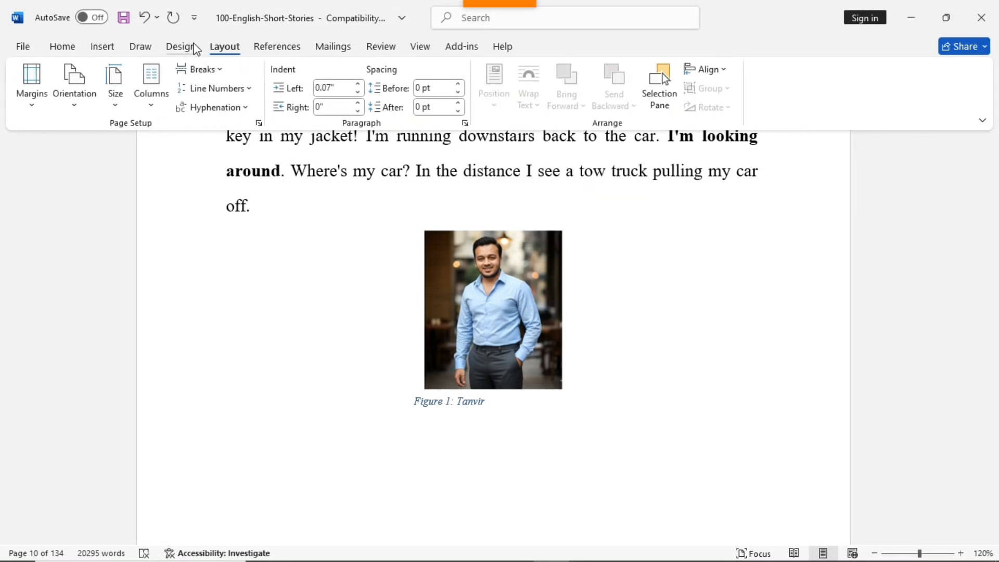
left_click(184, 47)
left_click(142, 49)
left_click(99, 48)
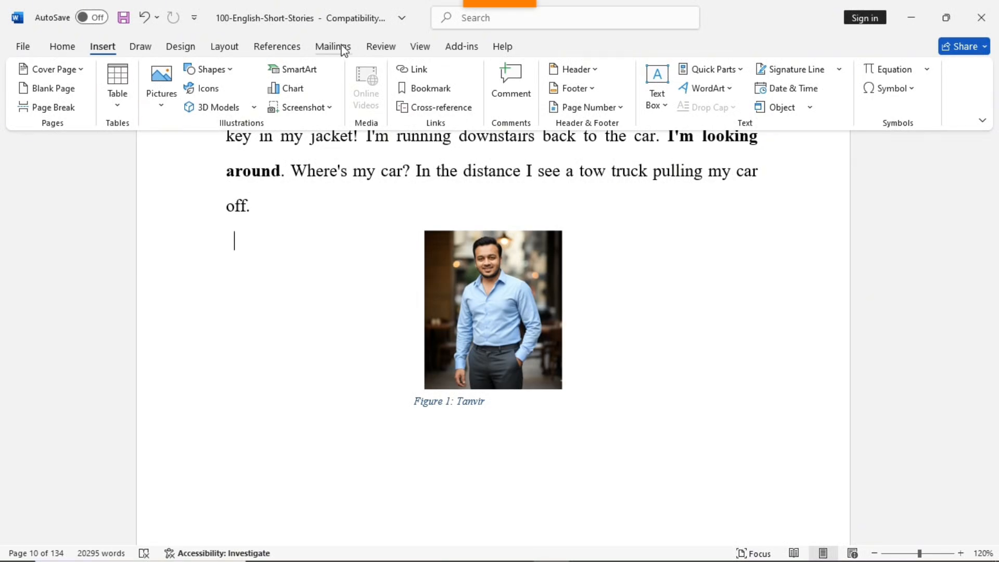
left_click(275, 47)
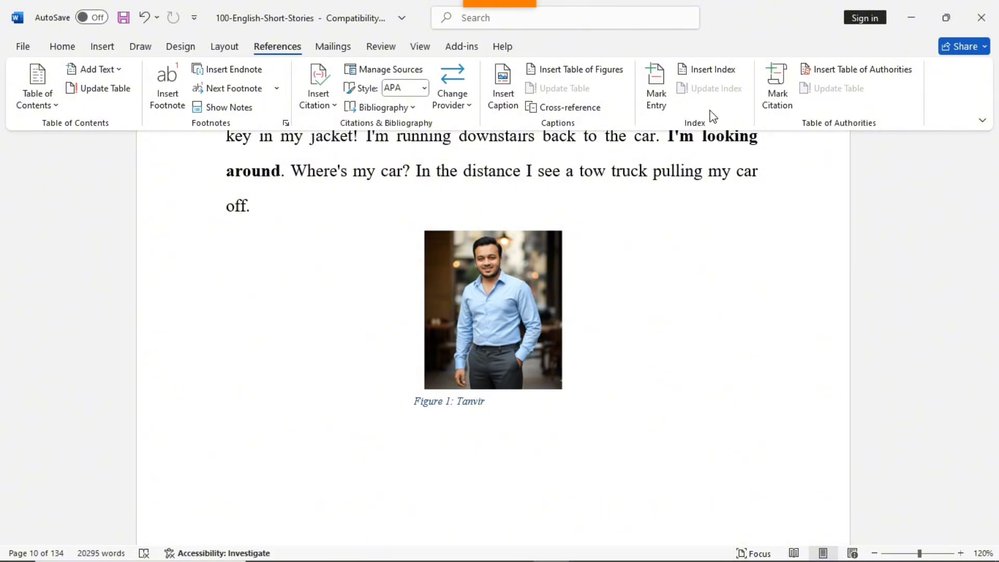
left_click(181, 47)
left_click(224, 46)
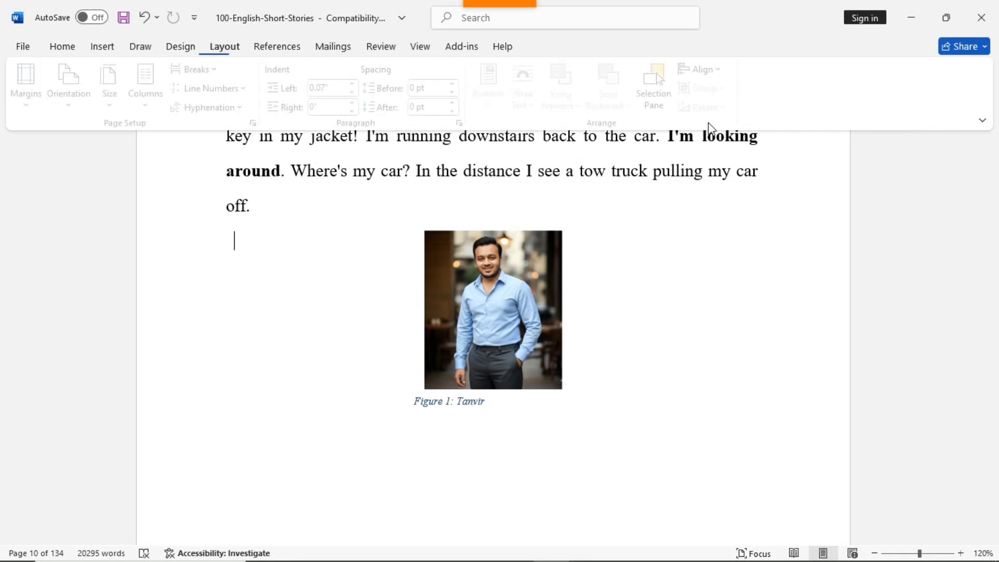
left_click(333, 46)
left_click(277, 48)
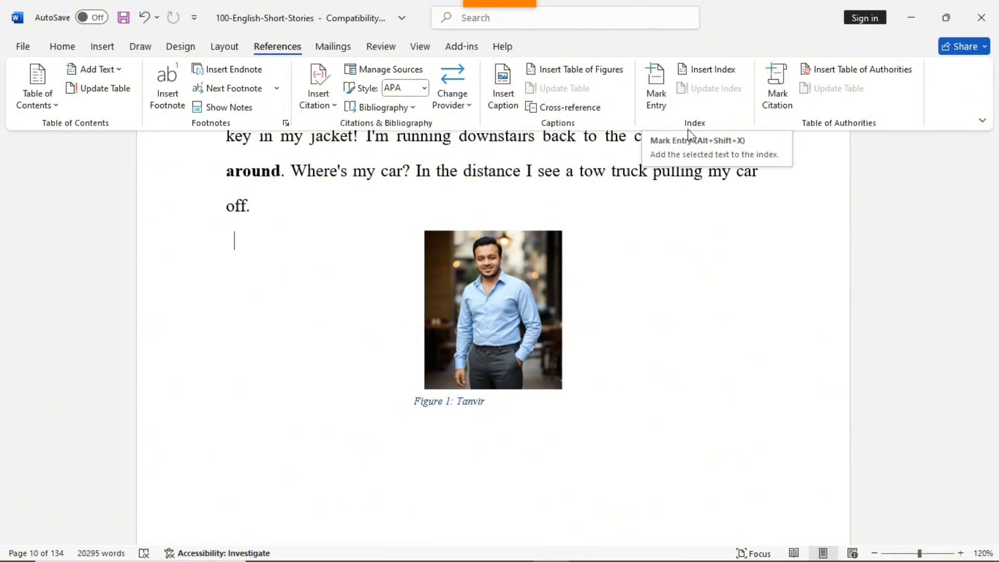
Mark the word "normally" in "1. The Key" as a current-page index entry, without bold or italic page numbers
scroll(636, 225, "up", 3)
scroll(635, 225, "up", 5)
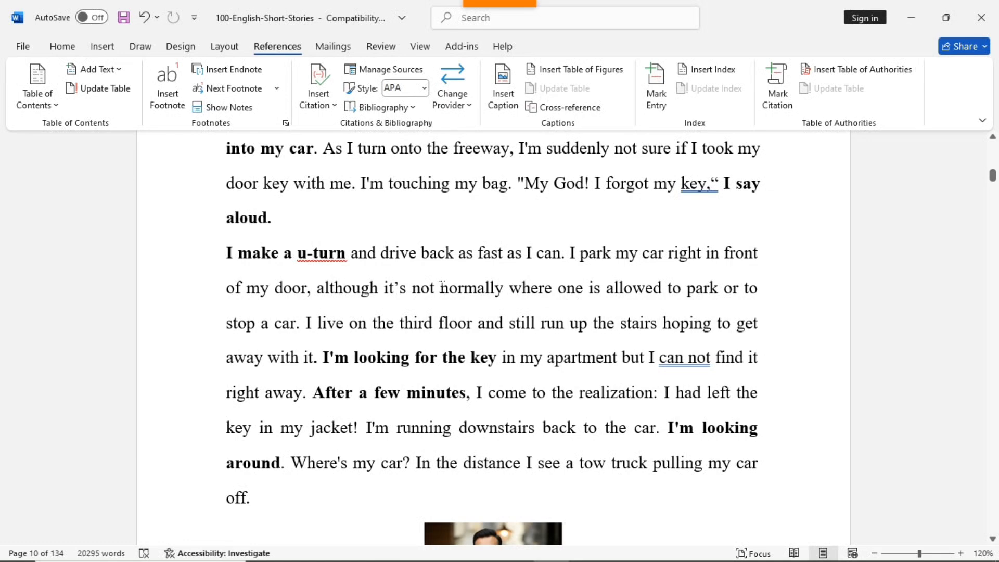
left_click_drag(439, 289, 504, 287)
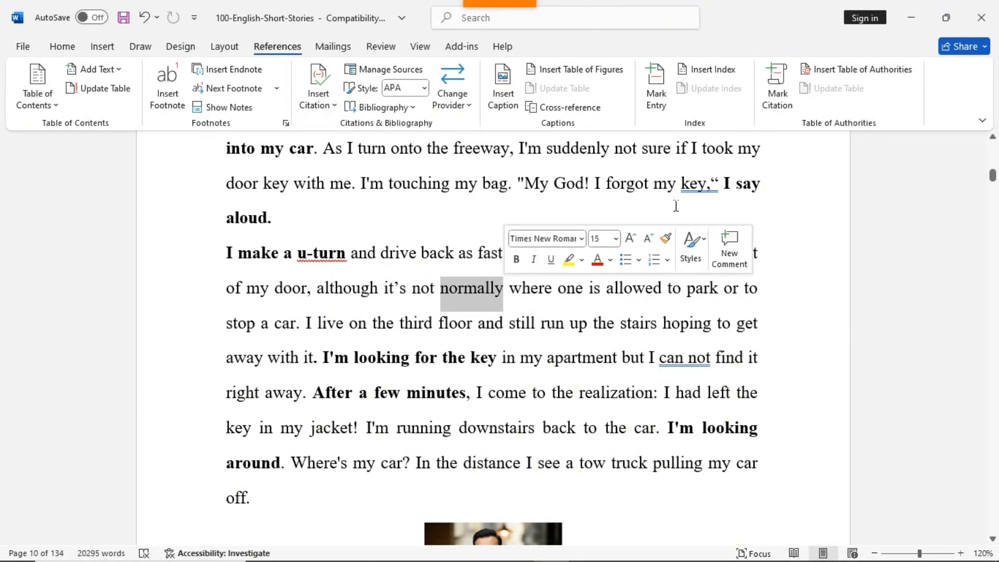
left_click(654, 97)
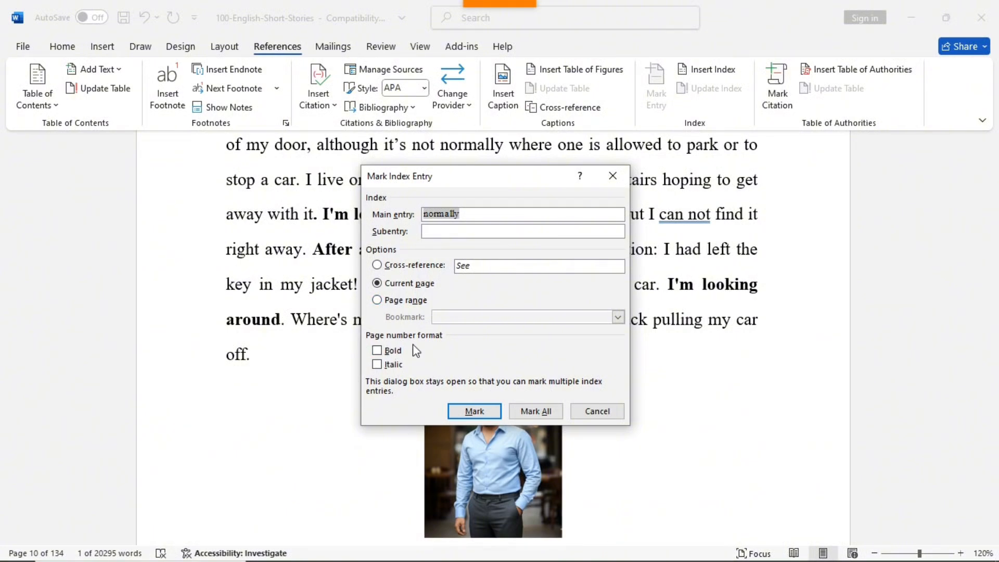
left_click(383, 352)
left_click(377, 365)
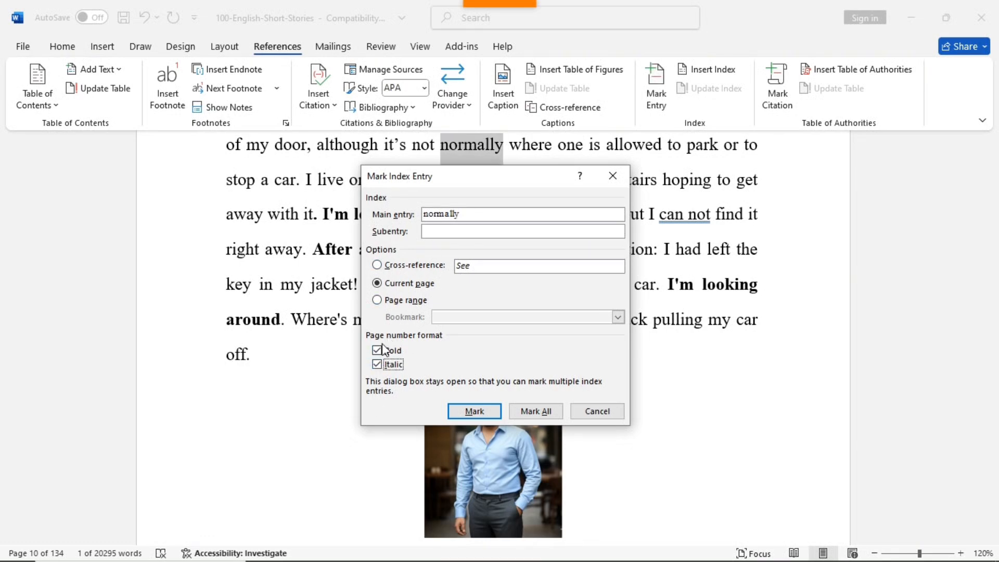
left_click(377, 350)
left_click(376, 364)
left_click(474, 411)
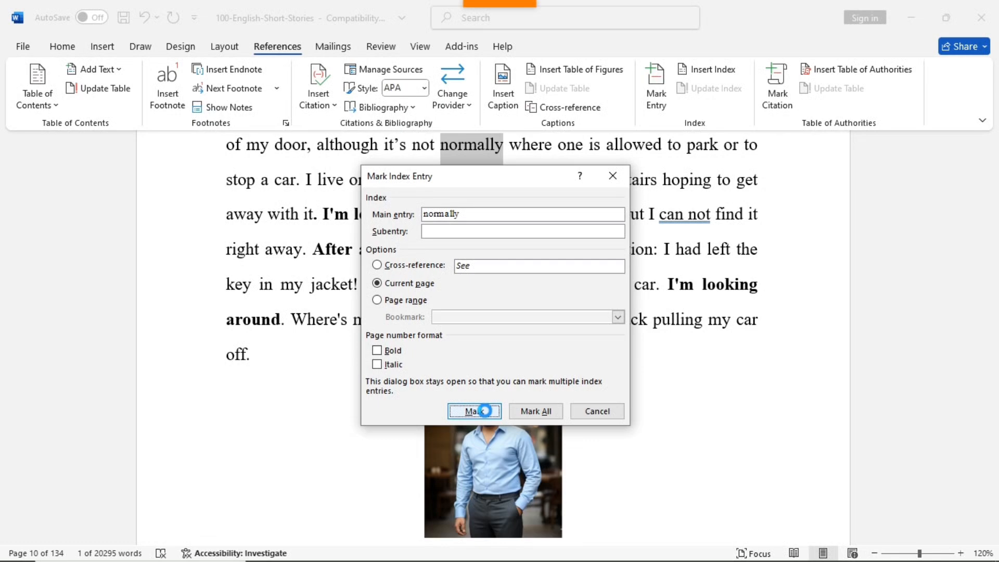
left_click(603, 412)
Hide the formatting marks and the index field code displayed after "normally"
scroll(624, 395, "up", 2)
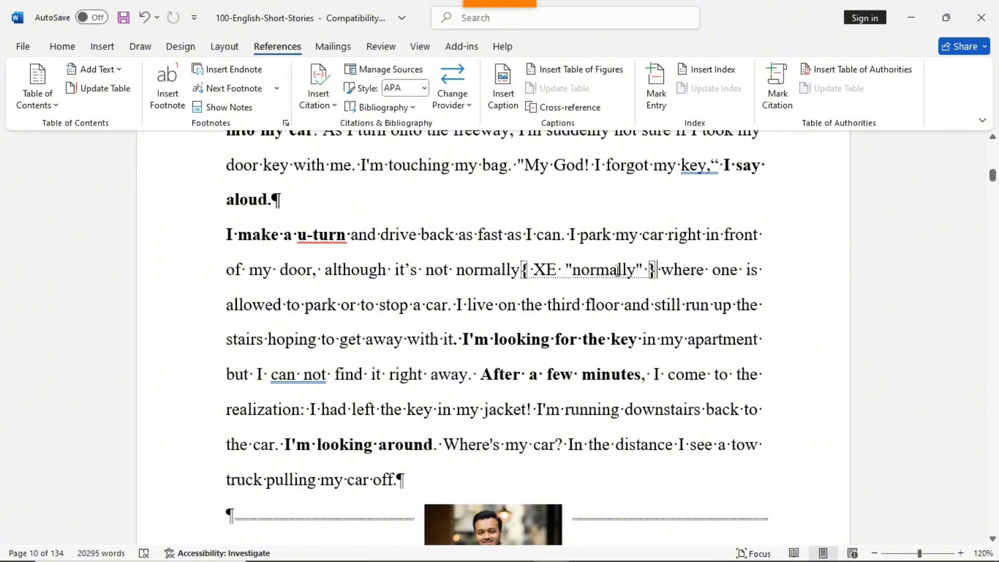
left_click(62, 48)
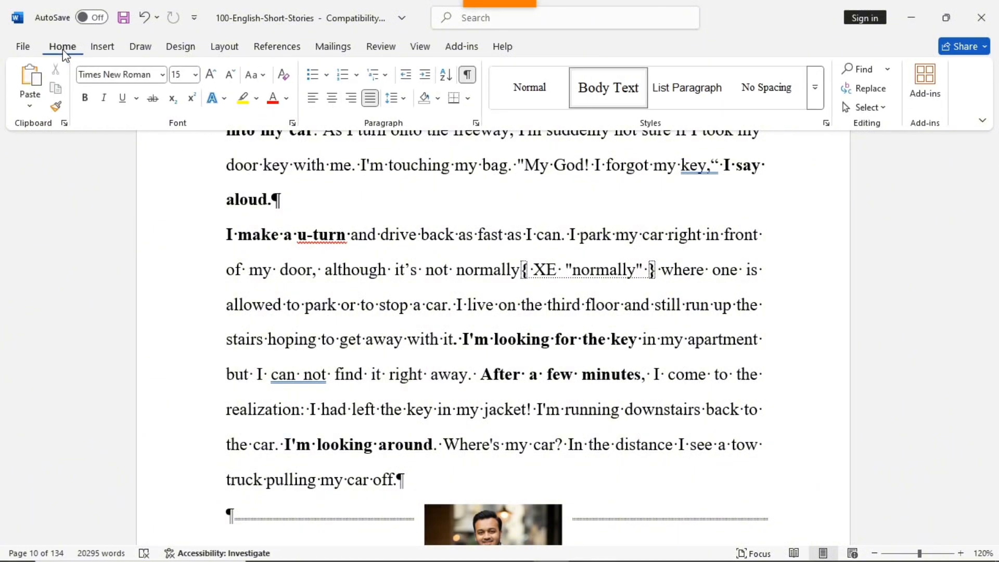
left_click(468, 76)
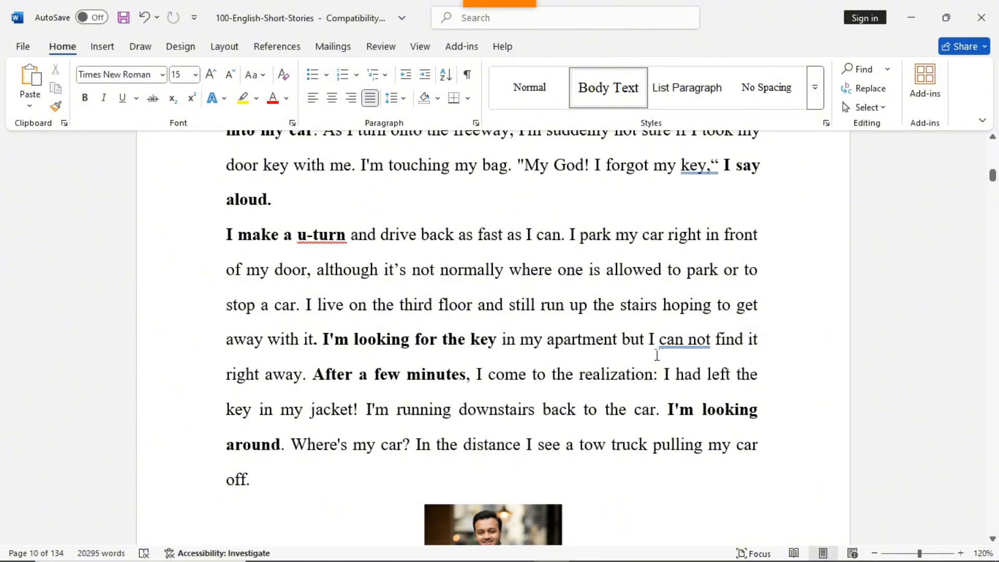
Mark "realization:" in the same paragraph as an index entry for the current page
scroll(656, 352, "down", 1)
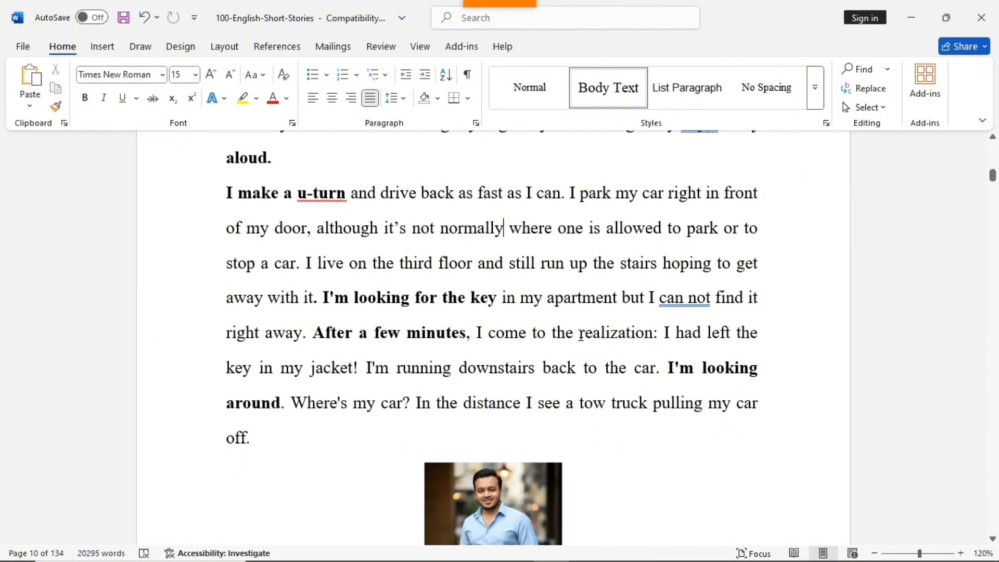
left_click_drag(580, 333, 657, 333)
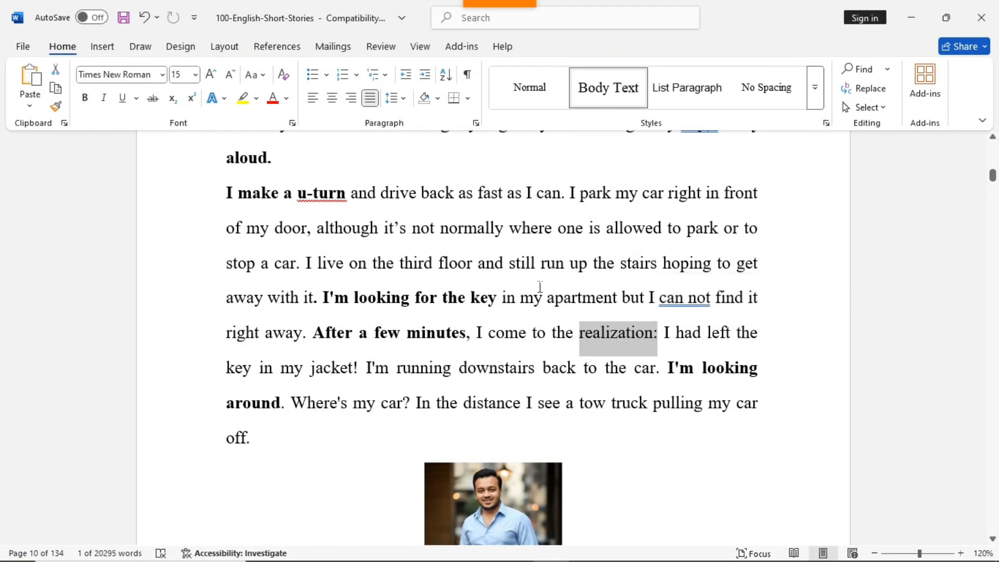
left_click(277, 47)
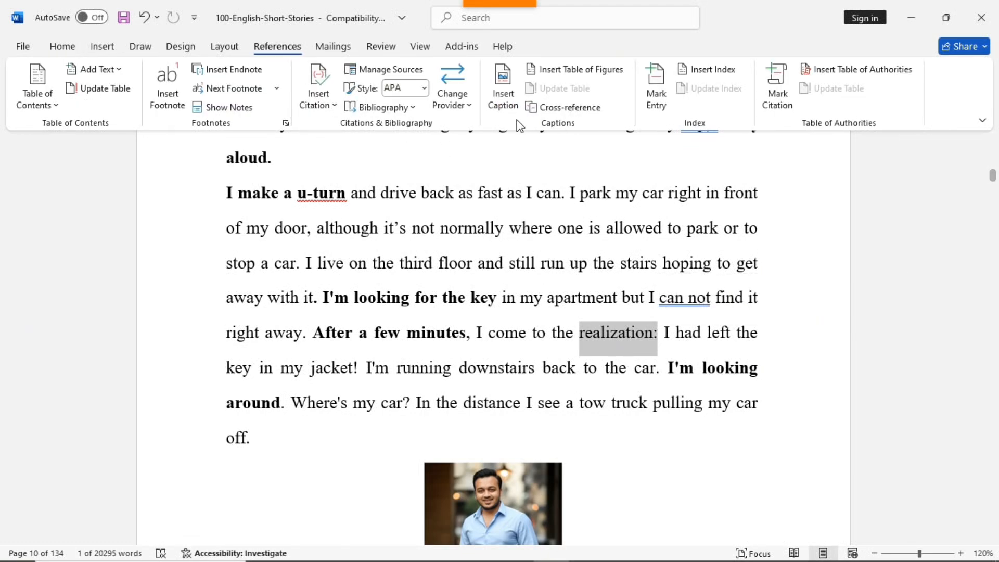
left_click(656, 86)
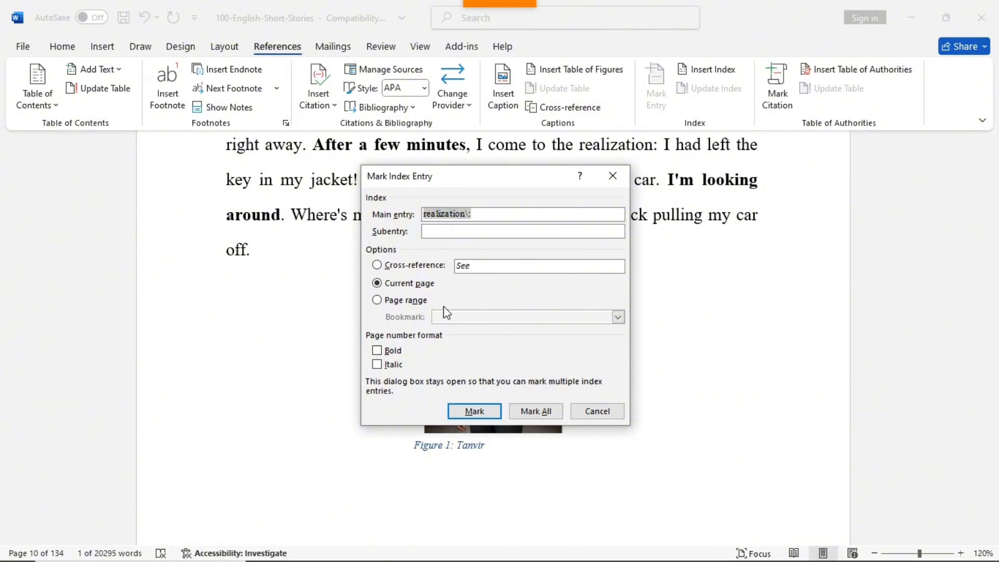
left_click(492, 411)
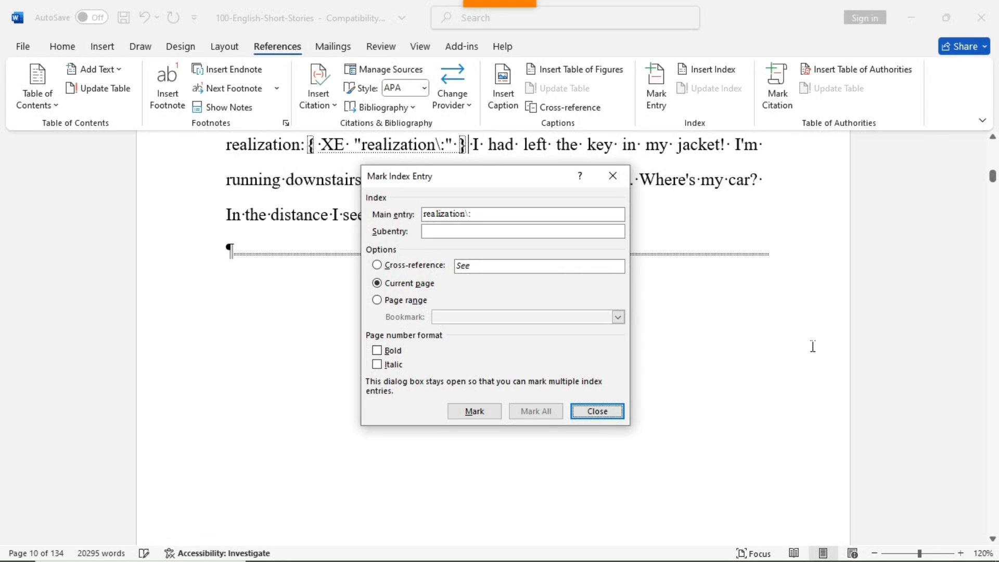
left_click(601, 414)
Turn off the formatting marks again so the "realization:" field code is hidden
scroll(520, 271, "up", 2)
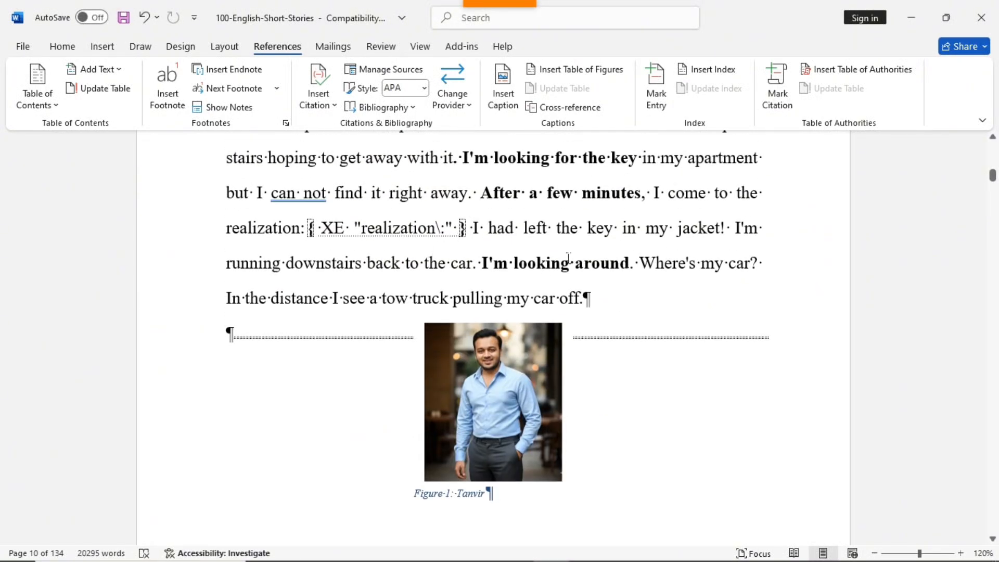
left_click(68, 48)
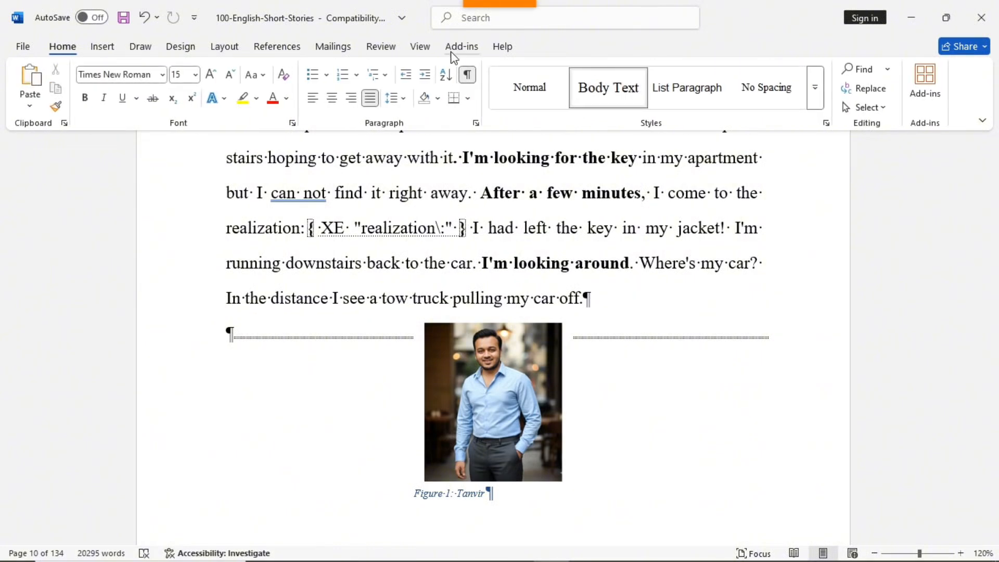
left_click(469, 76)
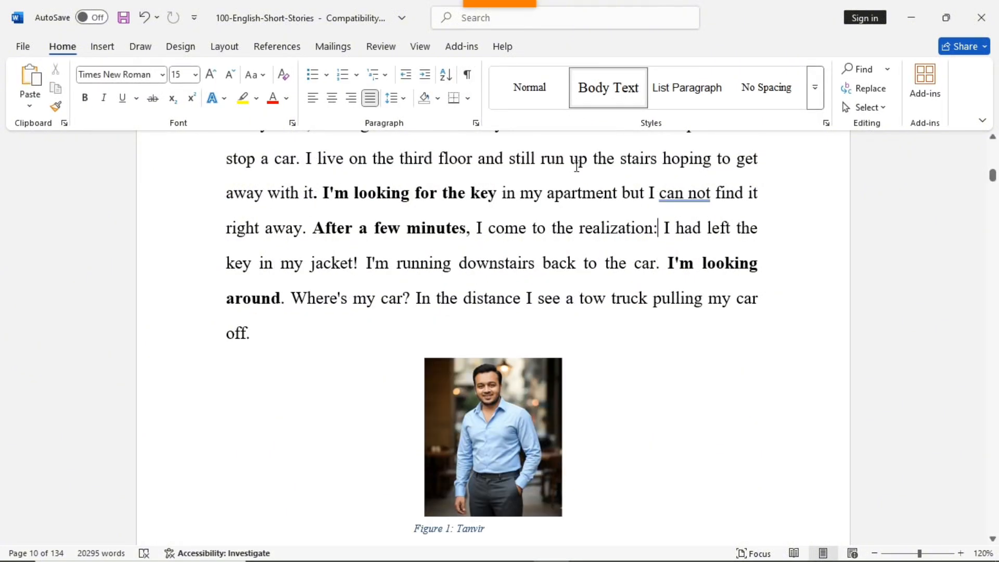
scroll(671, 322, "up", 2)
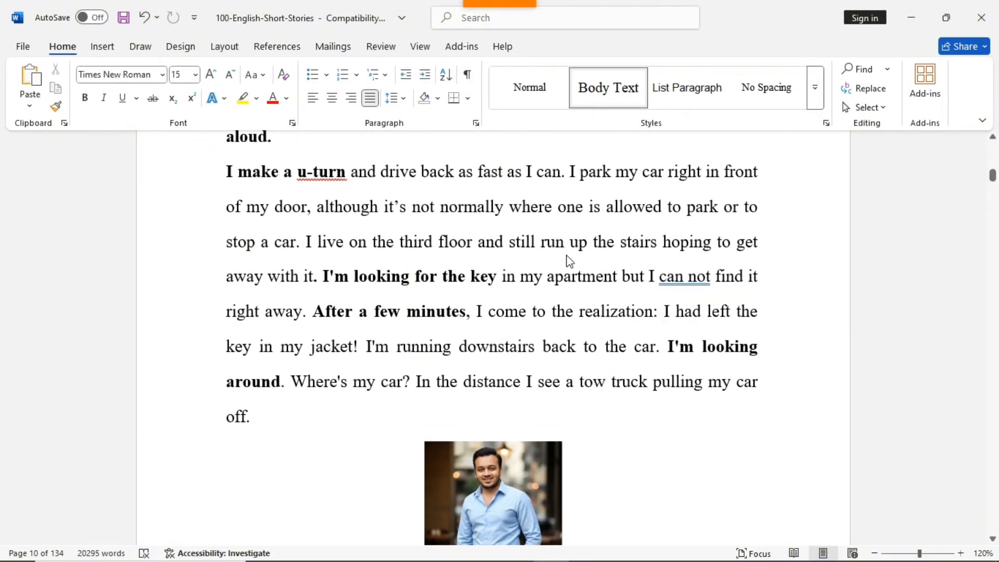
Insert an indented two-column index in the empty space below the captioned picture, with formats from the template
scroll(582, 291, "down", 5)
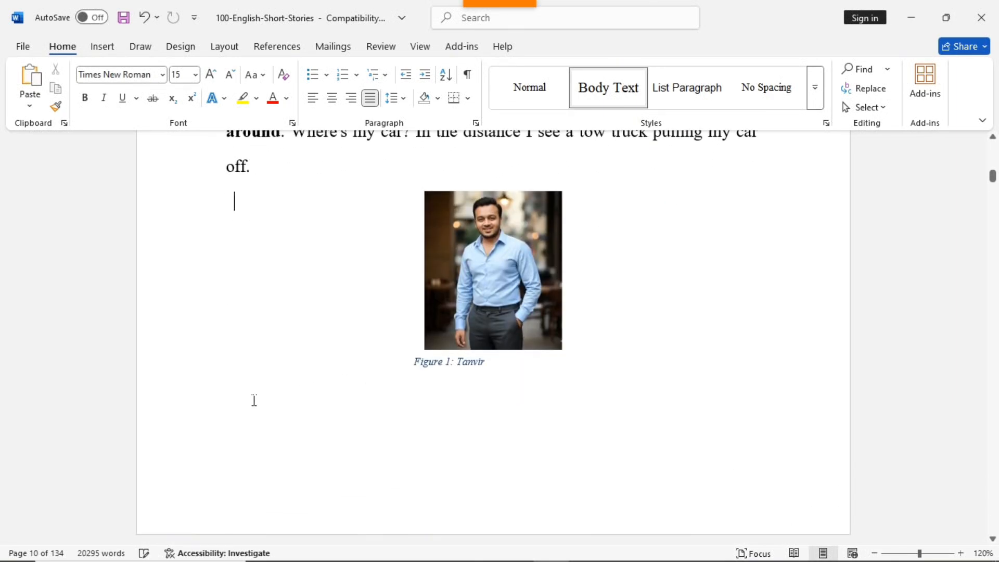
left_click(254, 401)
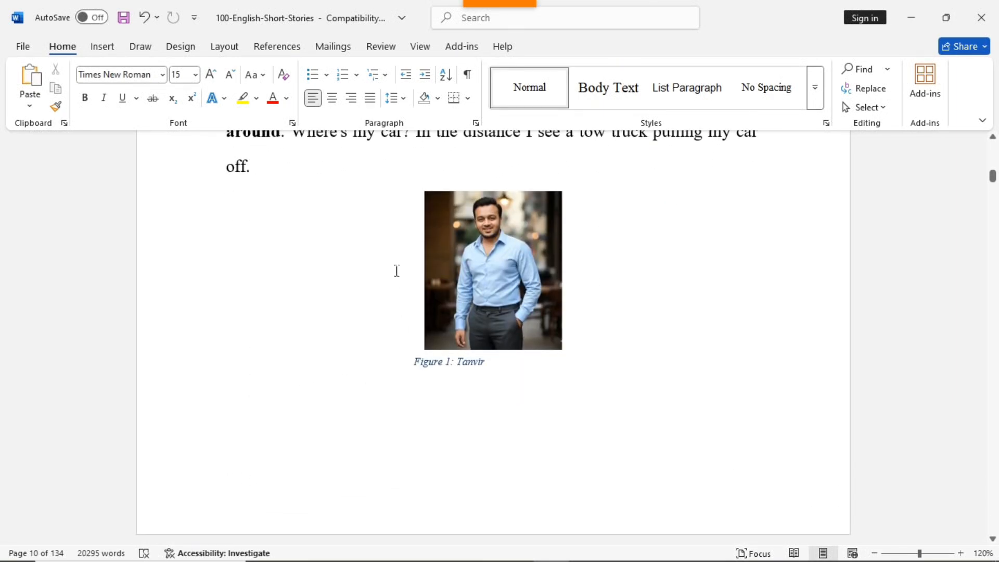
left_click(276, 46)
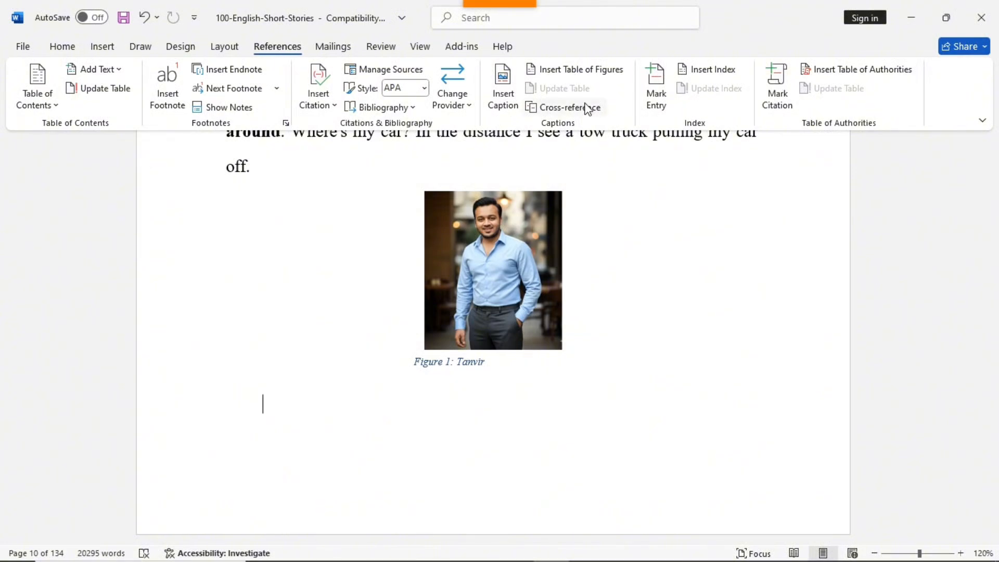
left_click(709, 73)
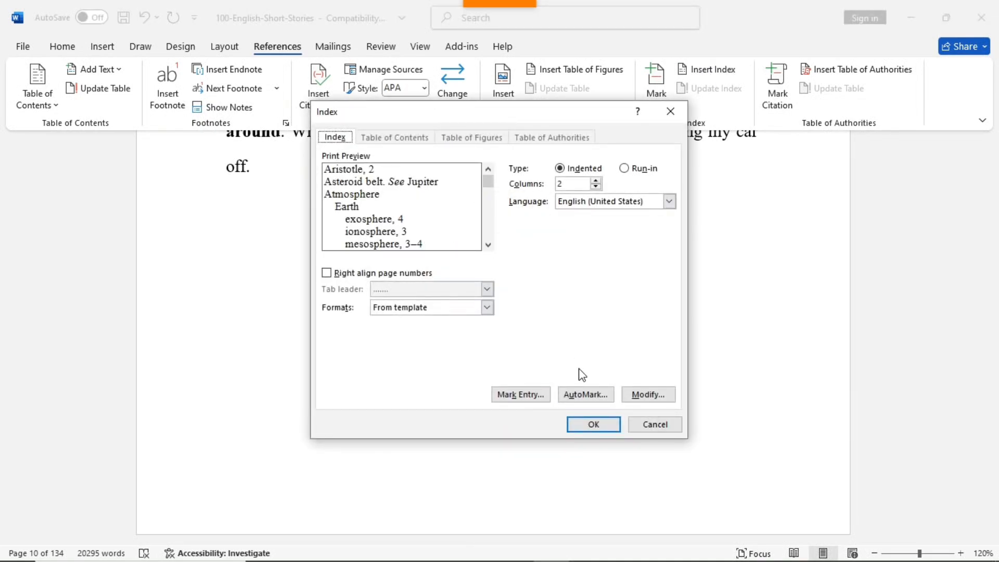
left_click(593, 425)
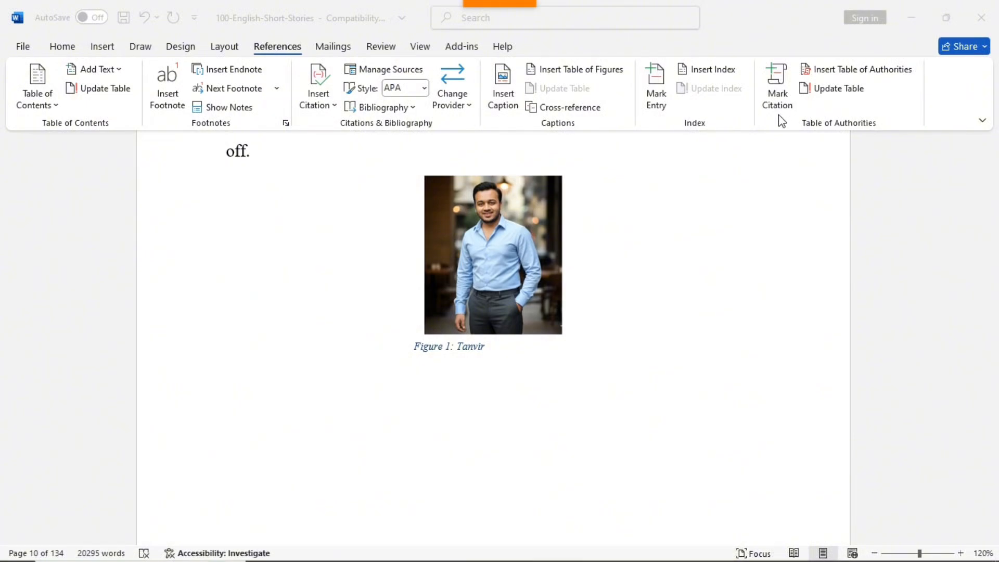
scroll(649, 237, "up", 4)
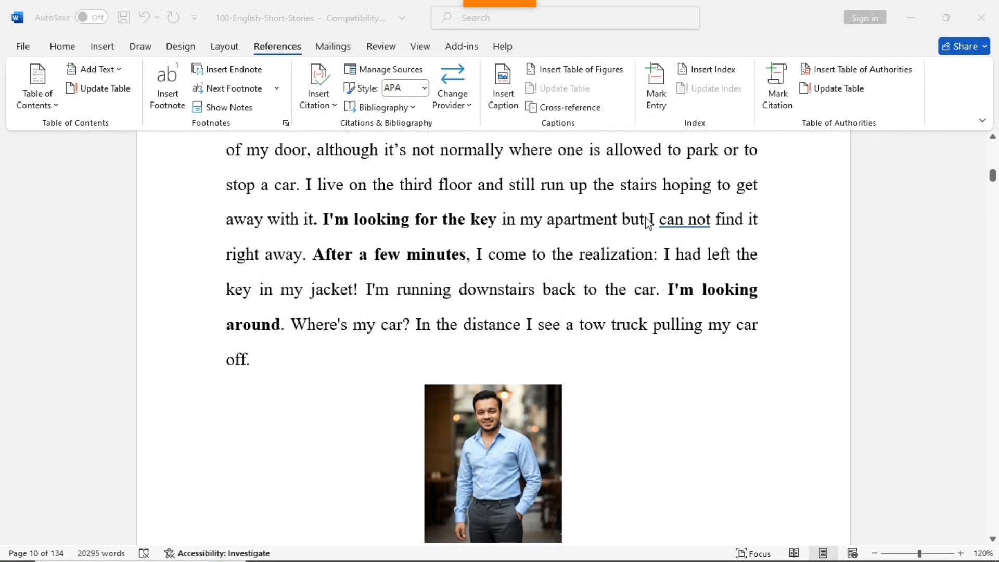
Mark the word "apartment" in the story paragraph above the picture as a table of authorities citation
left_click(550, 221)
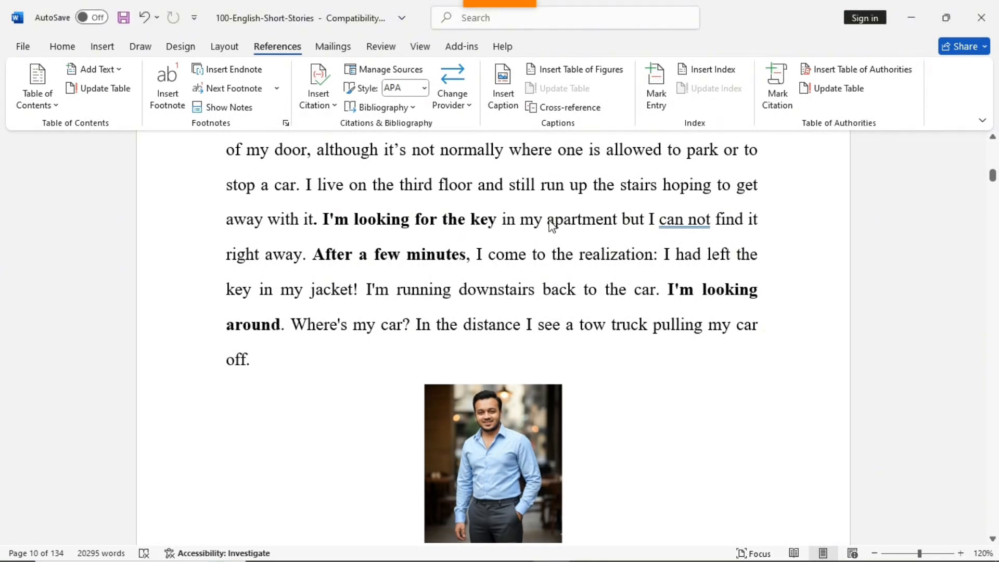
left_click_drag(549, 221, 621, 221)
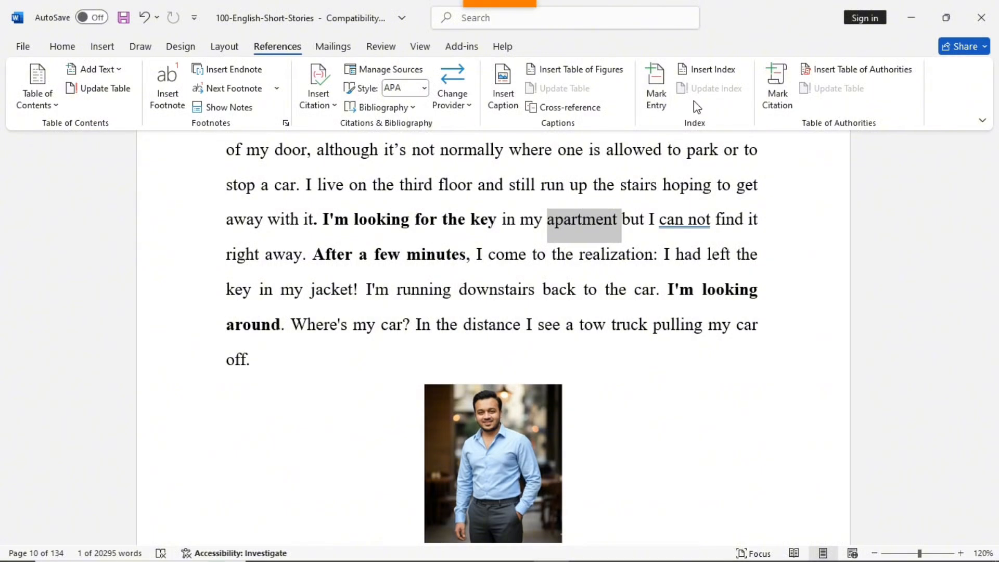
left_click(780, 99)
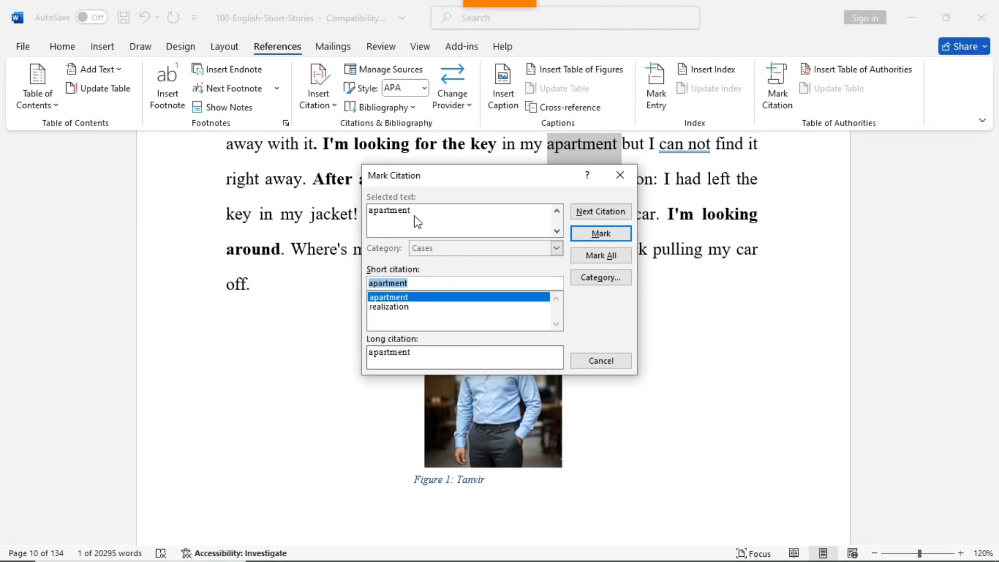
left_click_drag(440, 180, 649, 244)
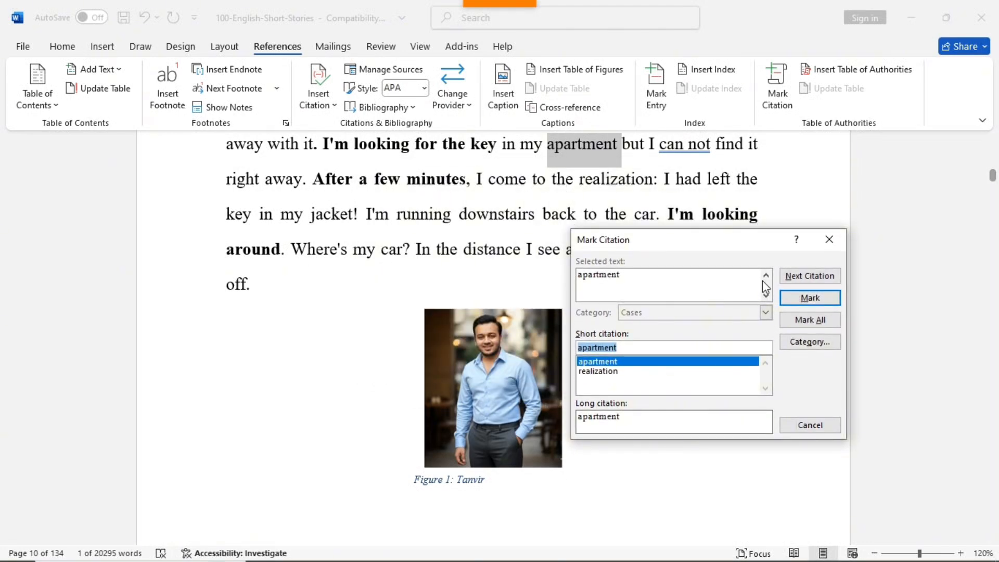
left_click(822, 299)
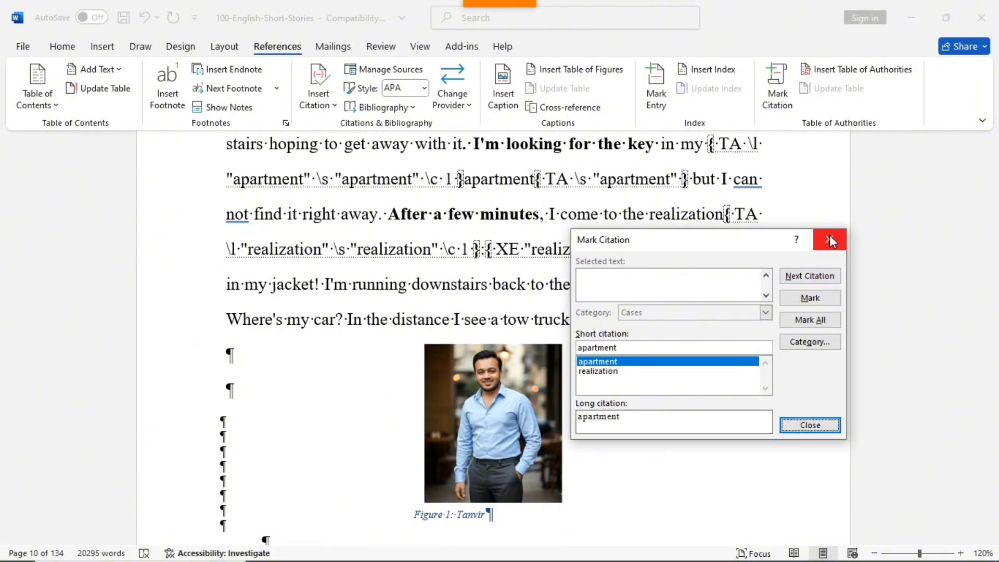
left_click(810, 425)
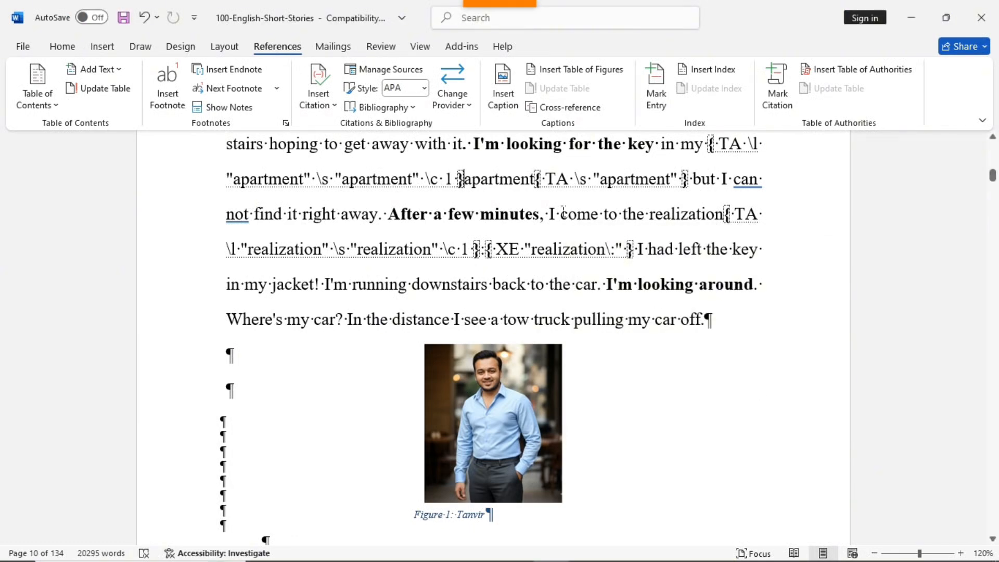
Mark the word "come" before "to the realization" as a citation in the Cases category
left_click_drag(560, 215, 598, 218)
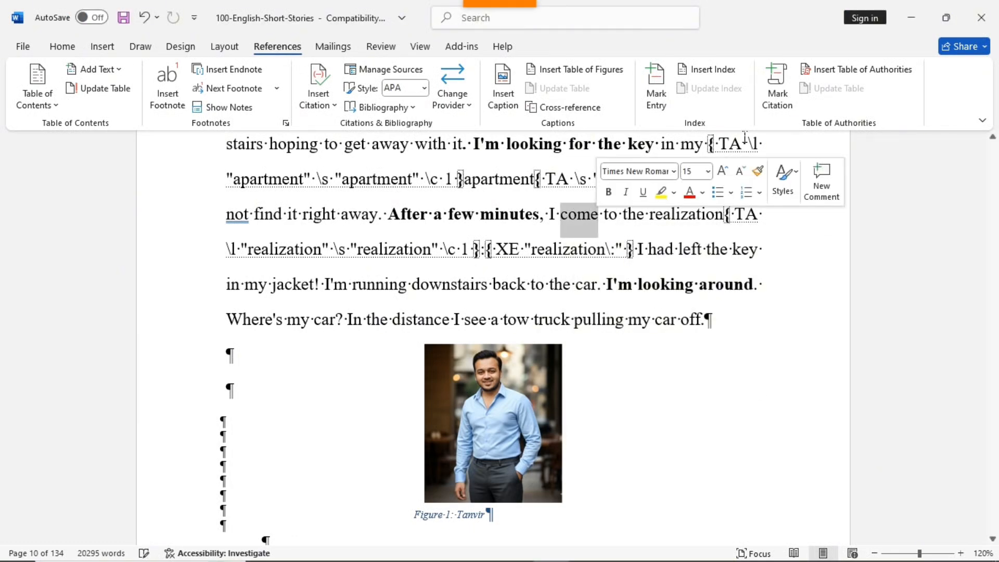
left_click(787, 98)
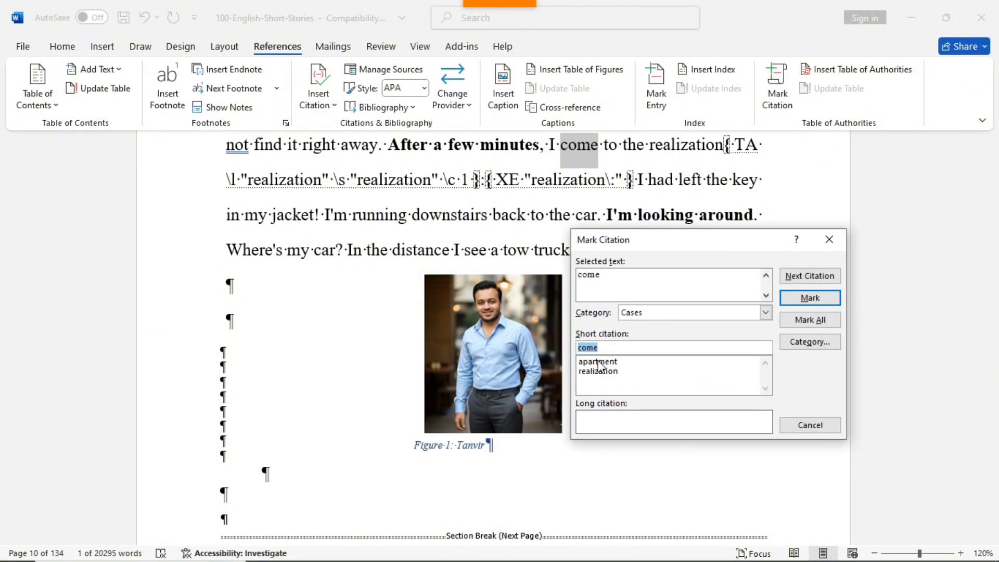
left_click(827, 297)
left_click(808, 426)
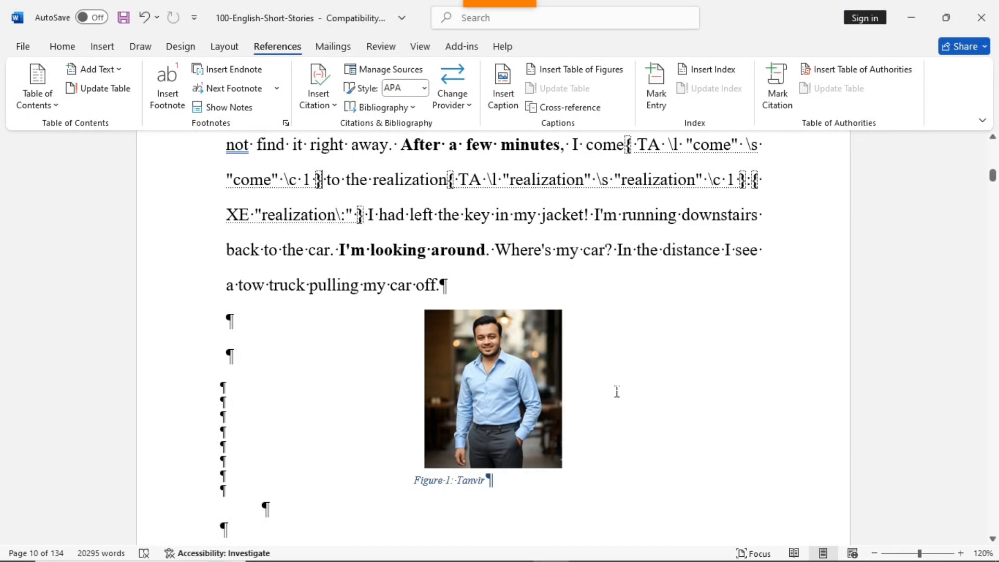
Hide the formatting marks and the citation field codes around "apartment" and "come"
scroll(526, 316, "up", 1)
left_click(72, 52)
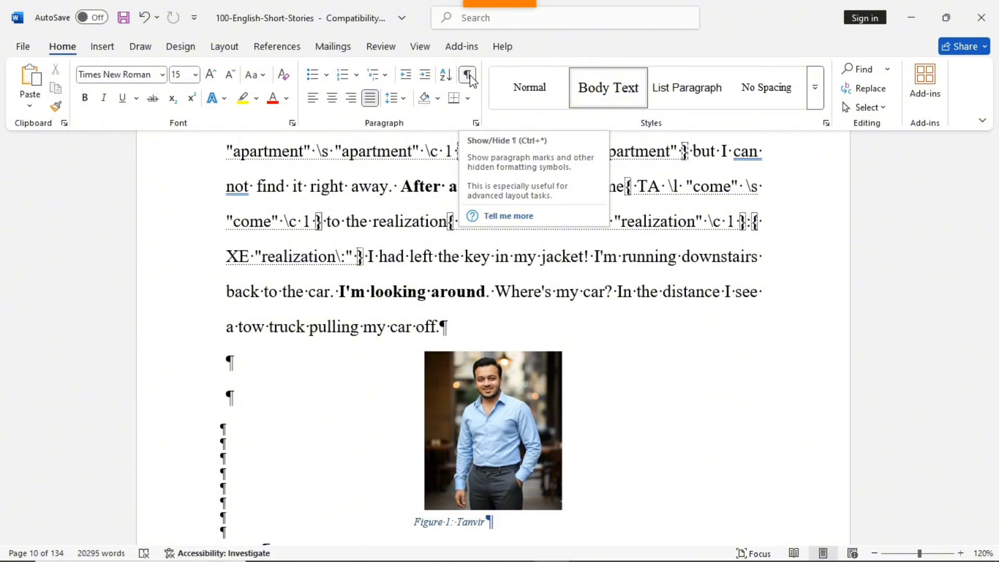
left_click(468, 76)
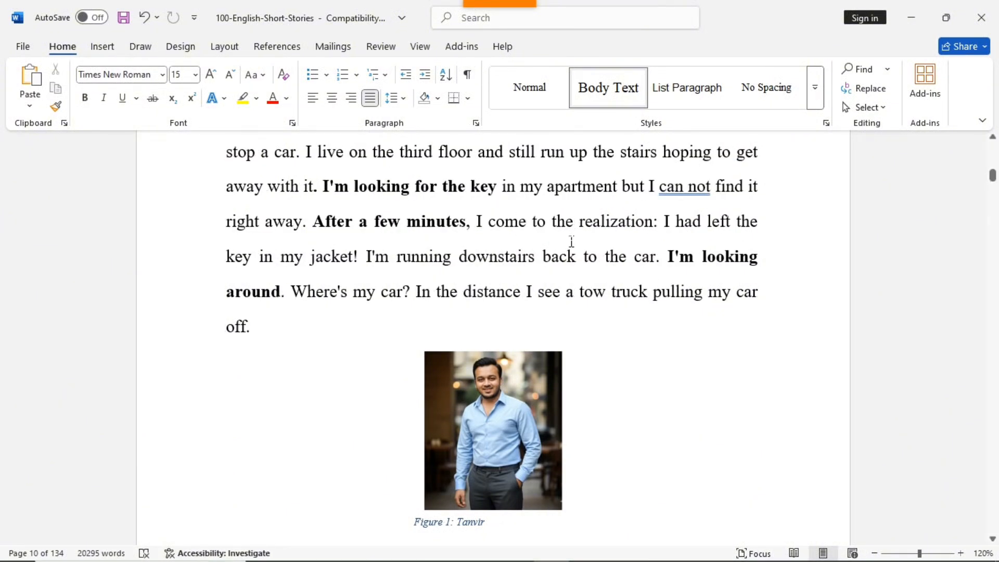
Insert a table of authorities for all categories in the empty space below the captioned picture, using passim, original formatting and the template format
scroll(562, 246, "down", 3)
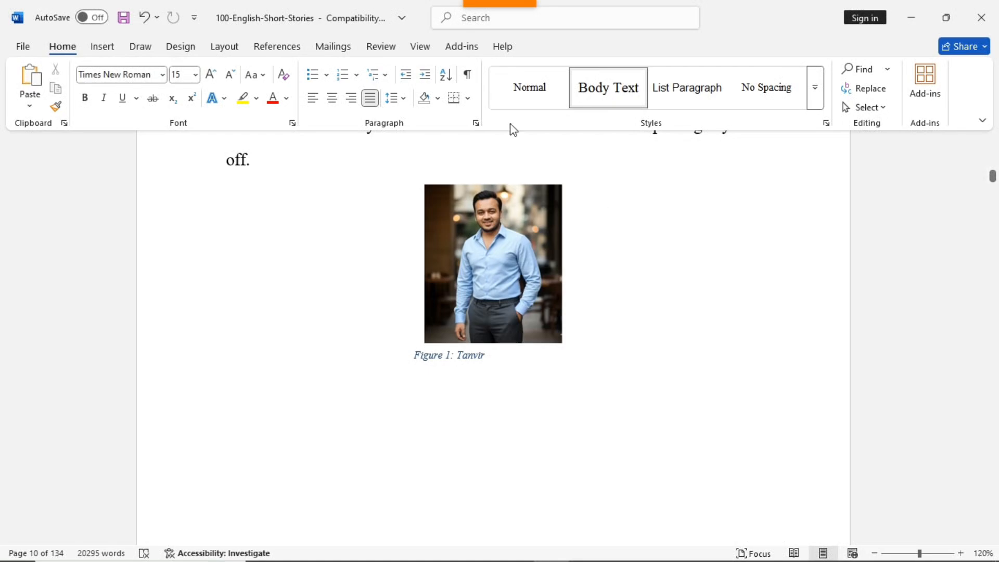
left_click(292, 48)
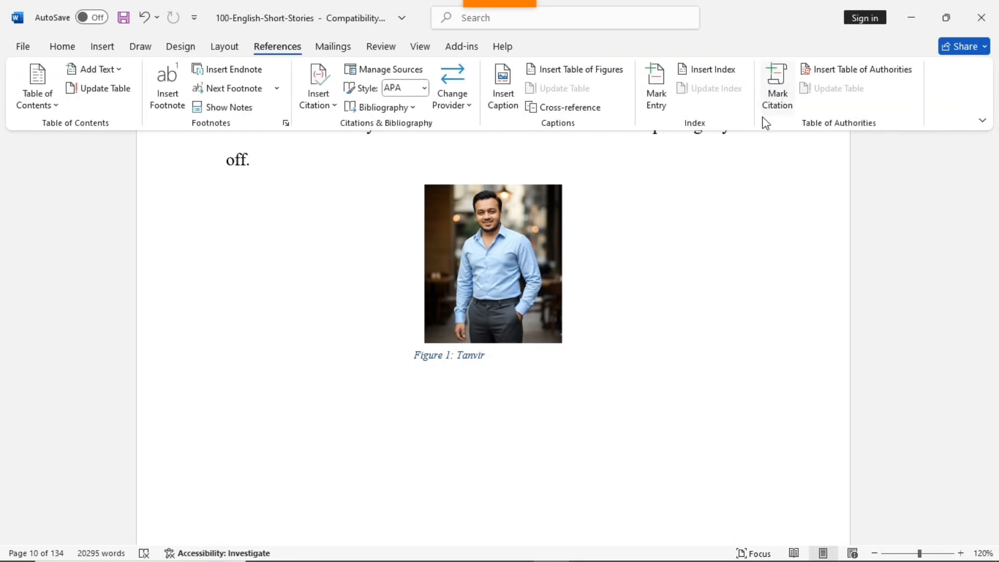
left_click(220, 409)
scroll(249, 421, "down", 3)
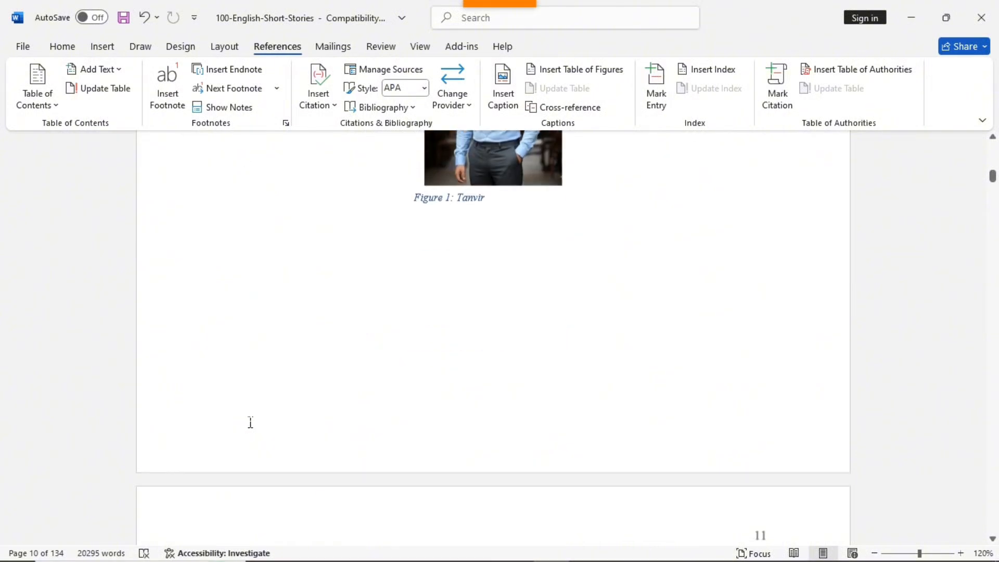
scroll(257, 402, "up", 1)
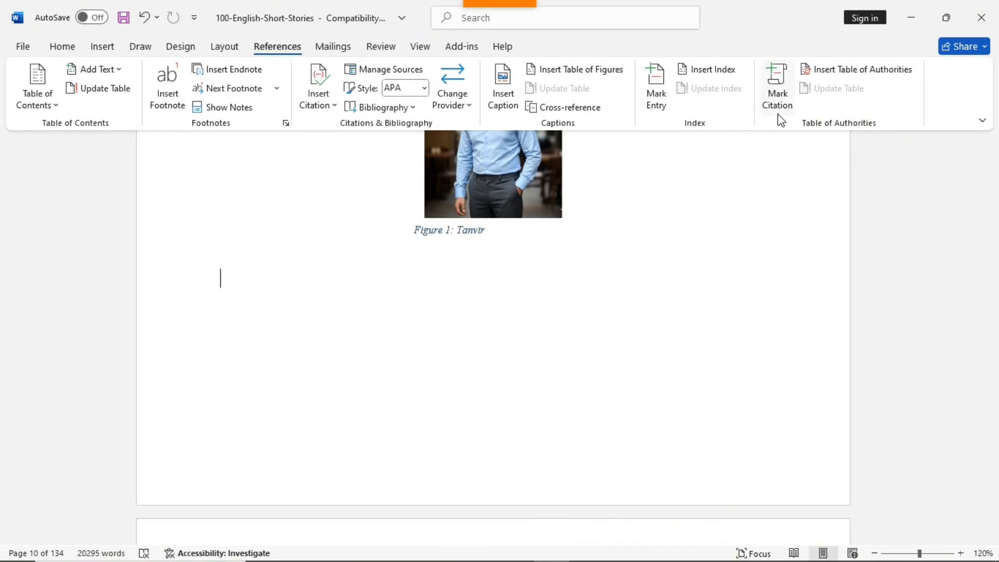
left_click(849, 69)
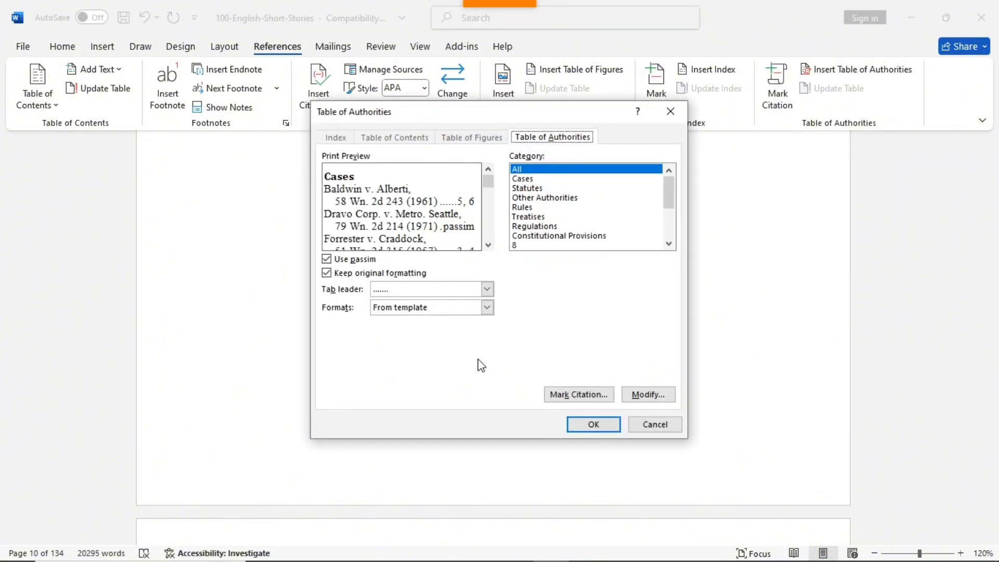
left_click(600, 427)
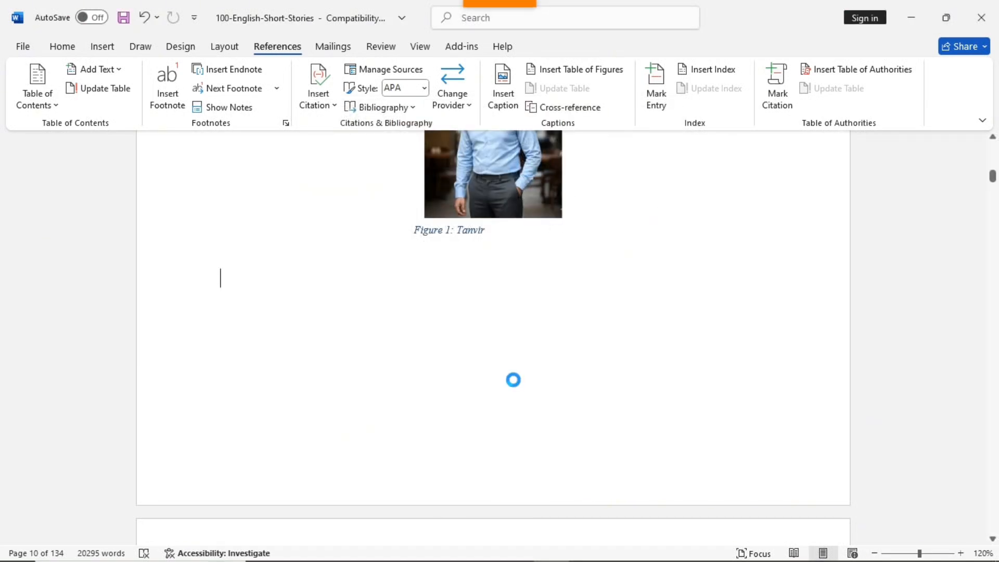
left_click(487, 324)
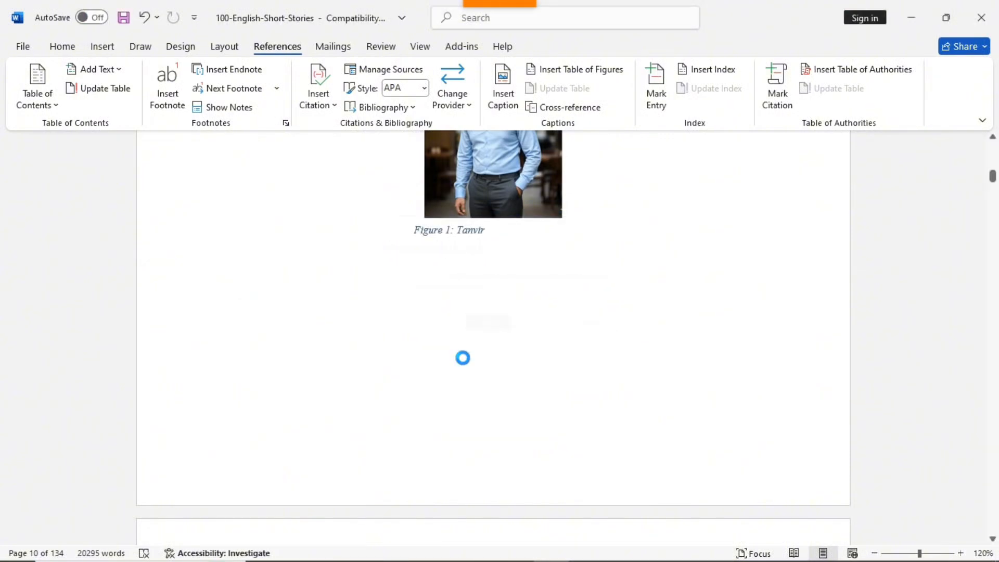